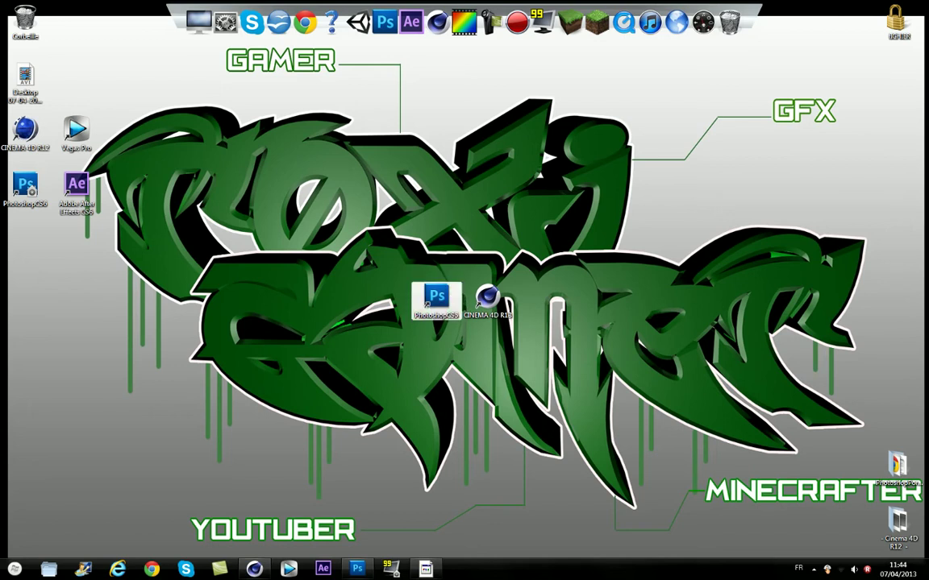
{"action": "left_click_drag", "start_coordinate": [359, 244], "coordinate": [490, 306]}
{"action": "left_click", "coordinate": [369, 252]}
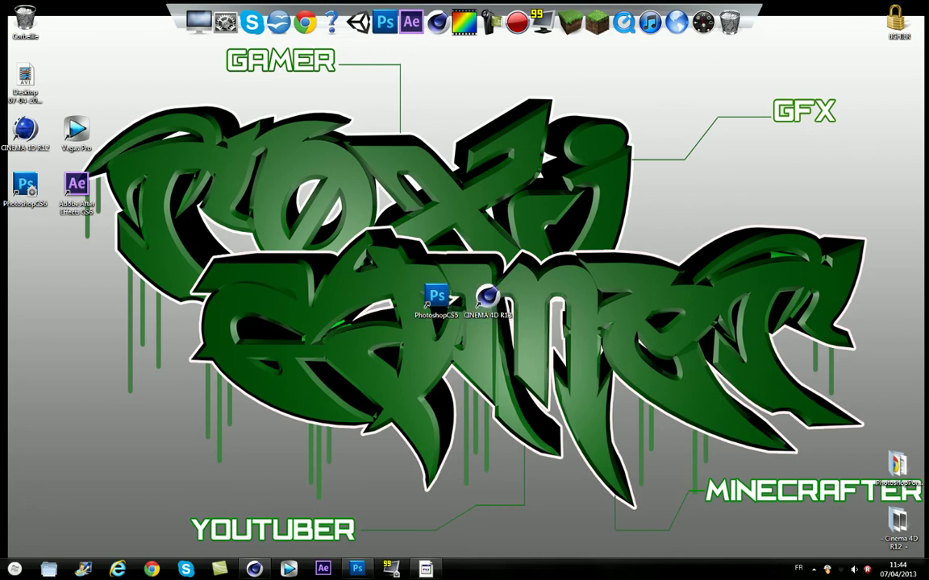
Switch to Photoshop, start a new document and clear its width value.
{"action": "left_click", "coordinate": [357, 569]}
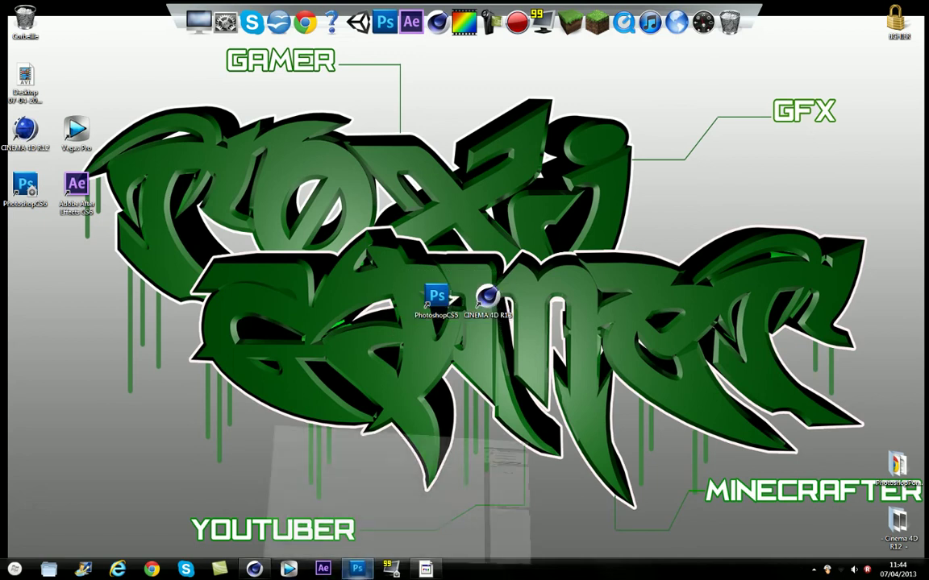
{"action": "left_click", "coordinate": [38, 10]}
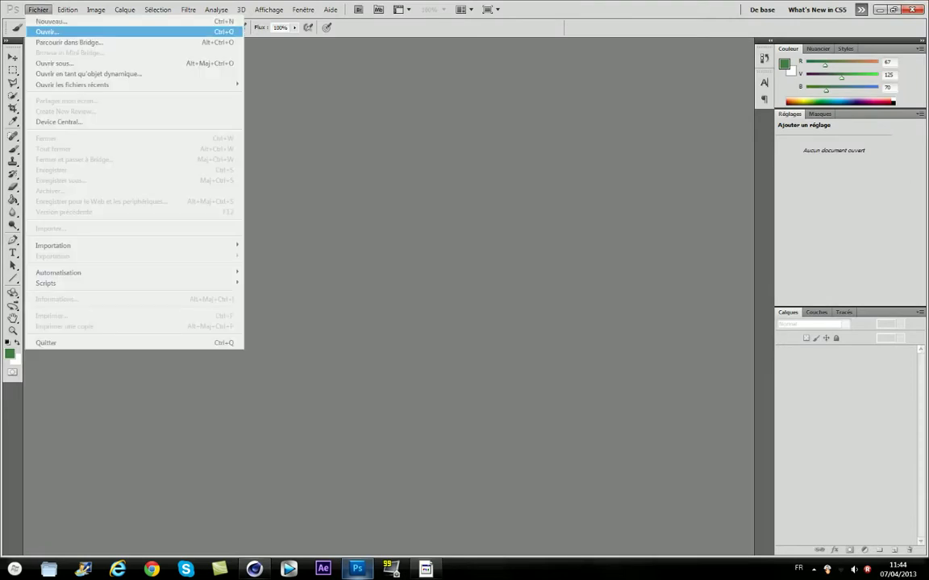
{"action": "left_click", "coordinate": [40, 31]}
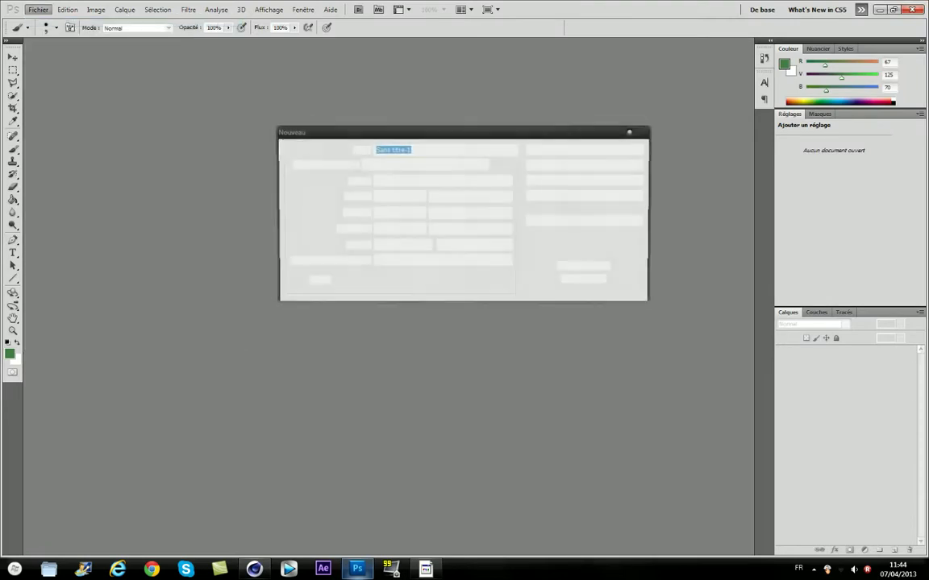
{"action": "left_click", "coordinate": [393, 196]}
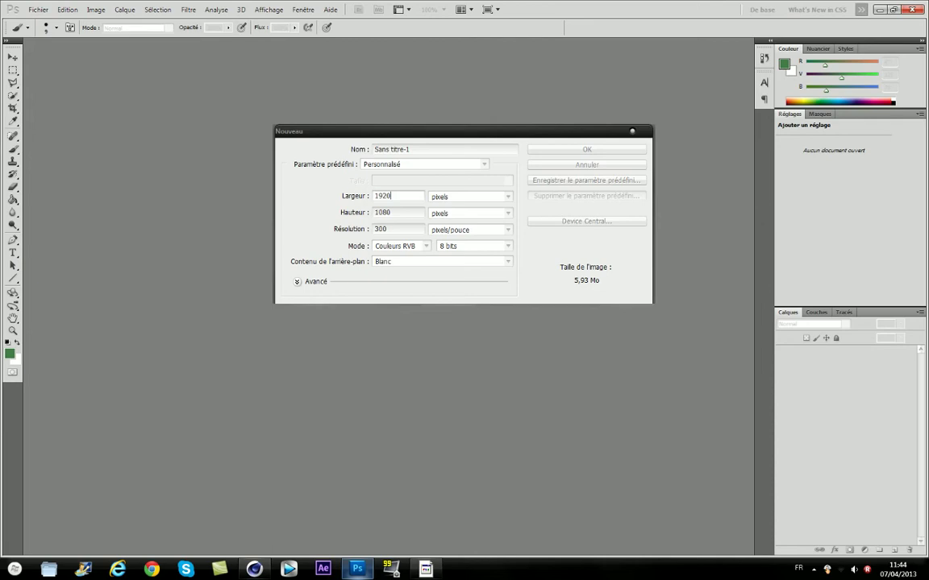
{"action": "left_click_drag", "start_coordinate": [393, 196], "coordinate": [354, 193]}
{"action": "key", "text": "BackSpace"}
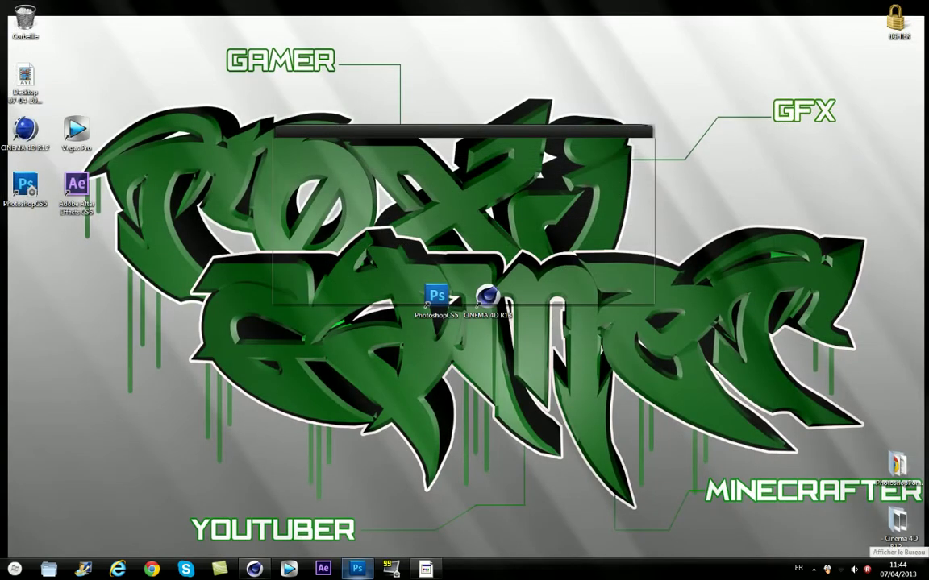
Check the monitor's screen resolution in the Windows display settings.
{"action": "left_click", "coordinate": [925, 570]}
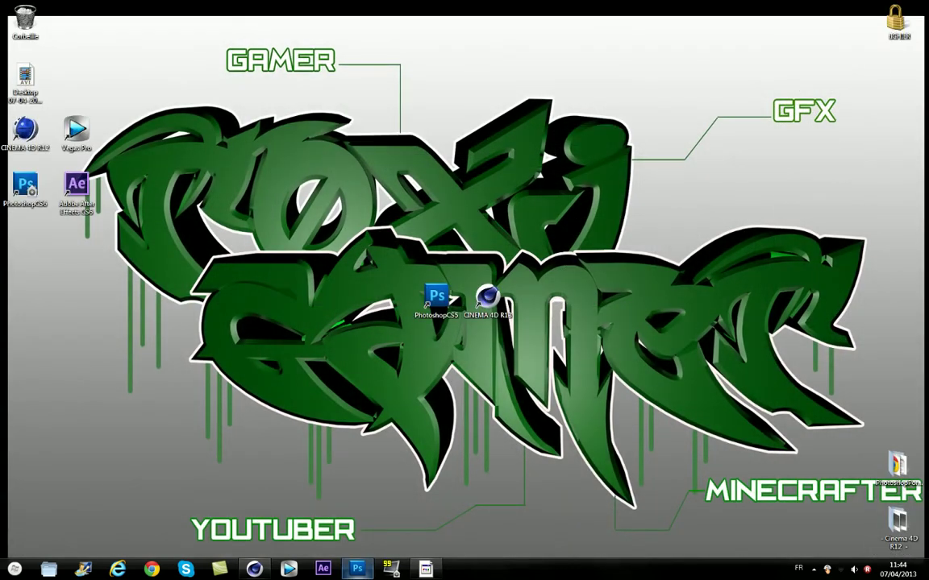
{"action": "right_click", "coordinate": [537, 365]}
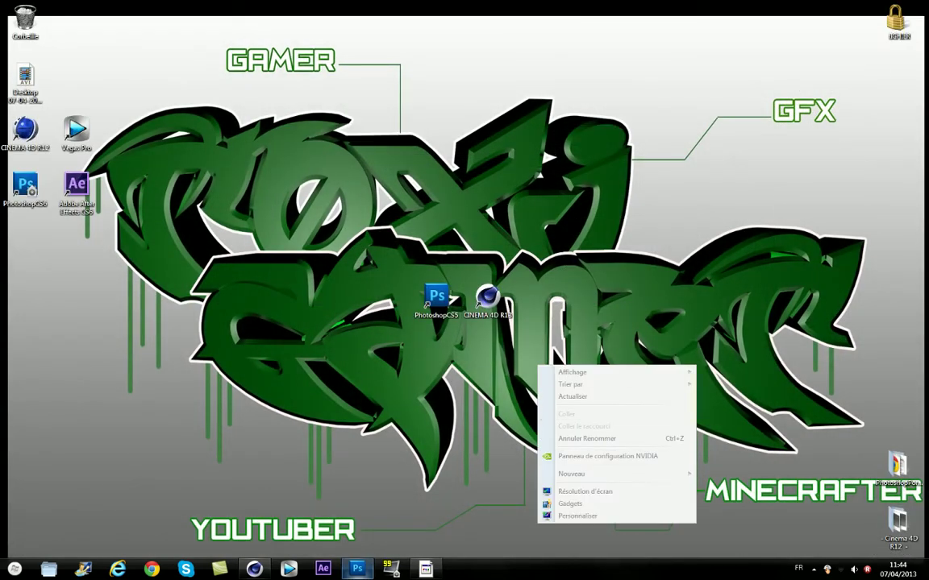
{"action": "left_click", "coordinate": [585, 491]}
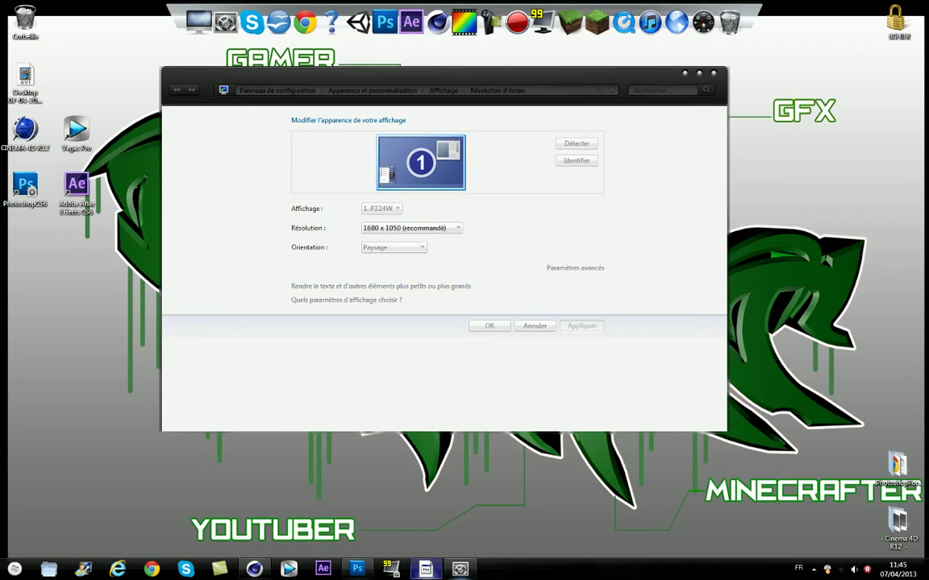
{"action": "left_click", "coordinate": [489, 325]}
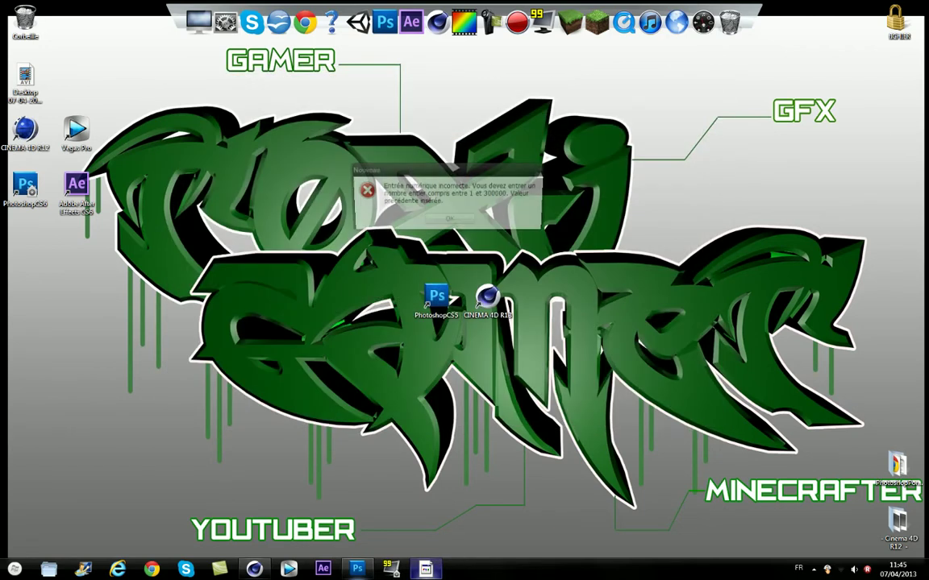
{"action": "left_click", "coordinate": [450, 221]}
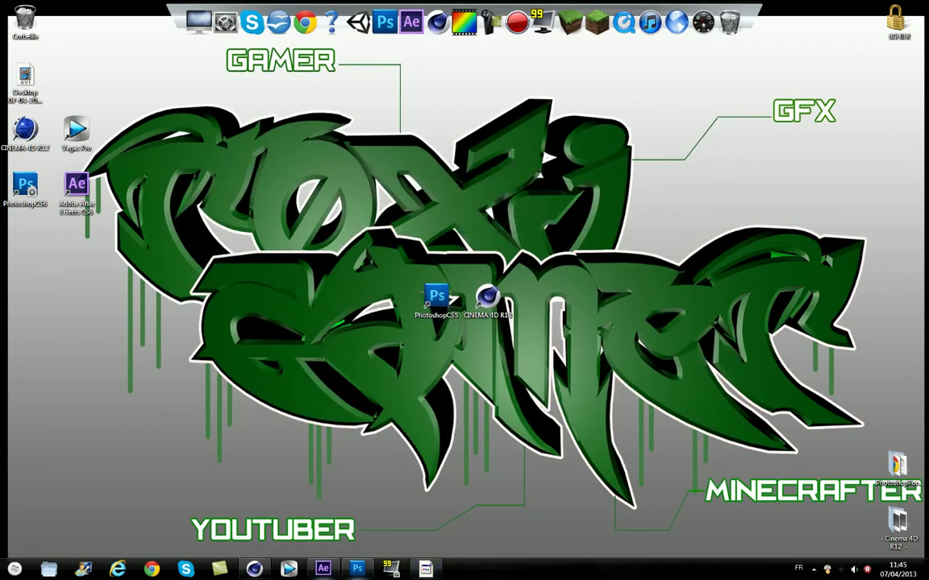
Return to Photoshop and create the new document with a width of 1680 and a height of 1050 pixels.
{"action": "left_click", "coordinate": [357, 569]}
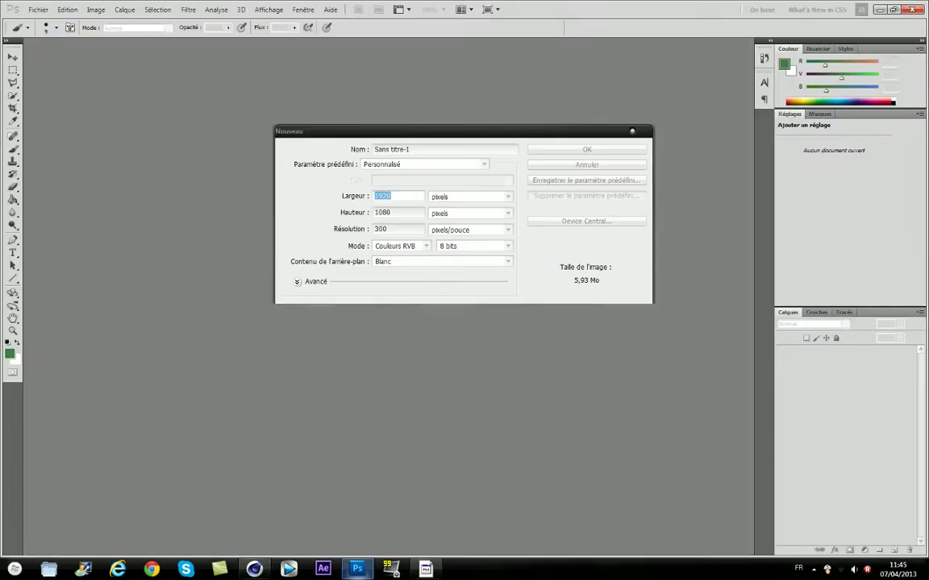
{"action": "type", "text": "1680"}
{"action": "key", "text": "Tab"}
{"action": "type", "text": "1050"}
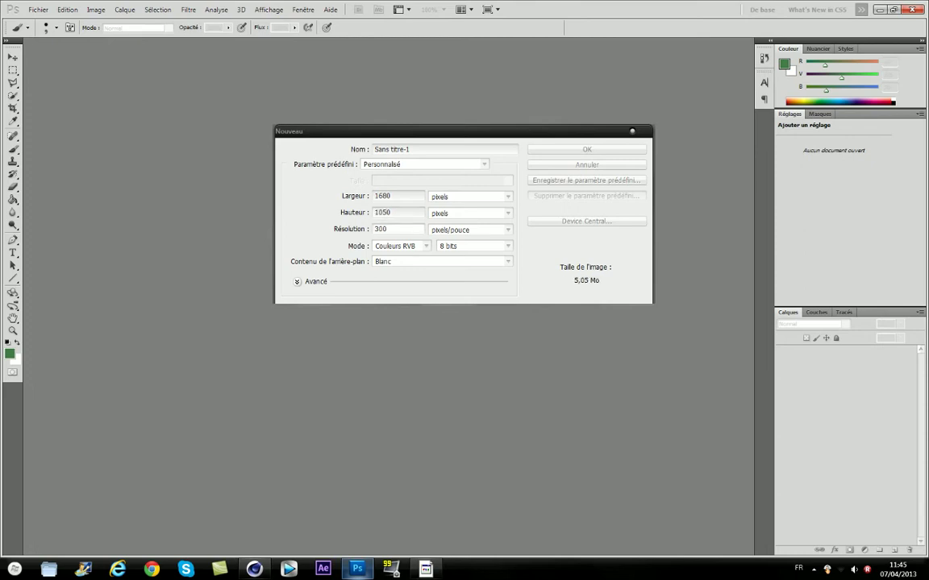
{"action": "key", "text": "Tab"}
{"action": "key", "text": "Return"}
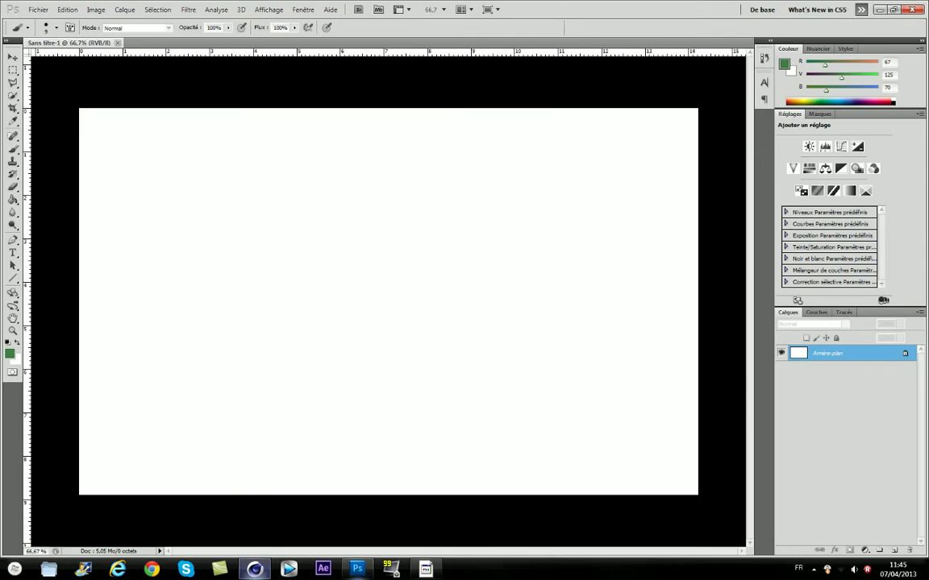
Switch to Cinema 4D and set the render output to 1680 x 1050 pixels at a resolution of 300 pixels per inch.
{"action": "left_click", "coordinate": [255, 569]}
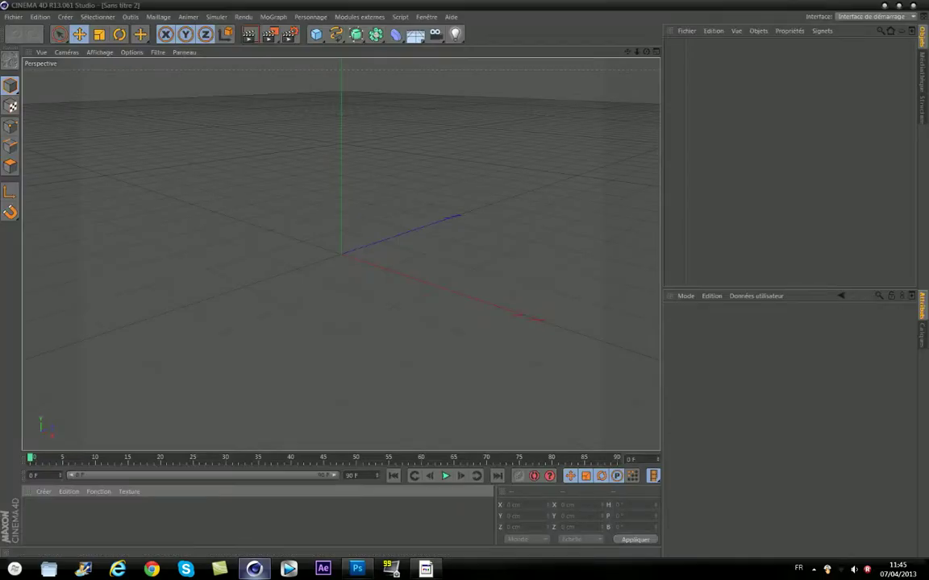
{"action": "left_click", "coordinate": [289, 33]}
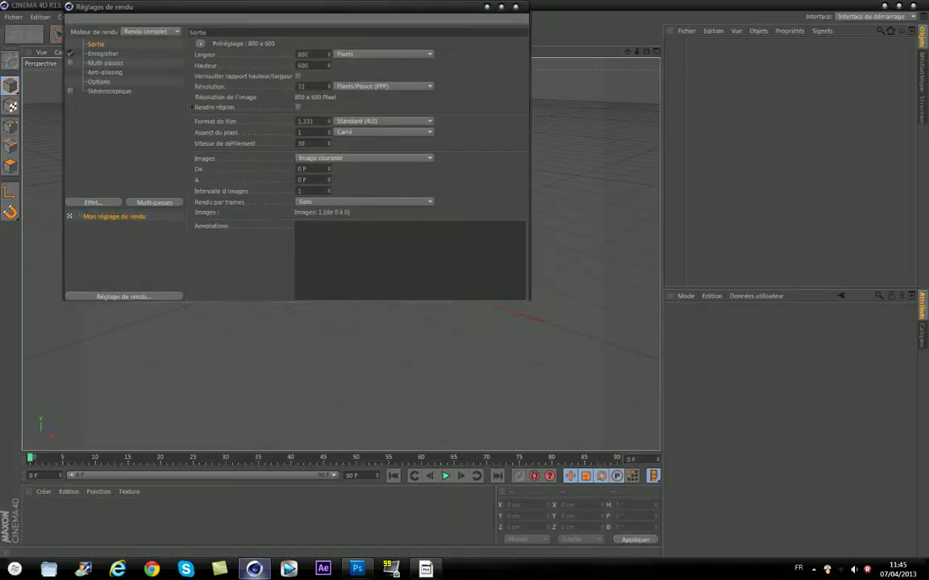
{"action": "left_click", "coordinate": [303, 54]}
{"action": "type", "text": "1680"}
{"action": "key", "text": "Tab"}
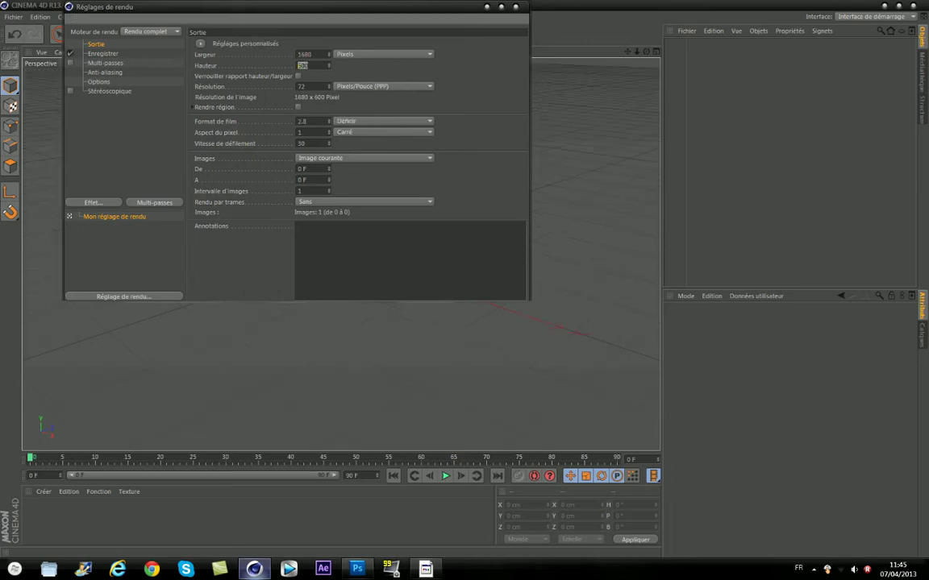
{"action": "type", "text": "1050"}
{"action": "key", "text": "Tab"}
{"action": "type", "text": "300"}
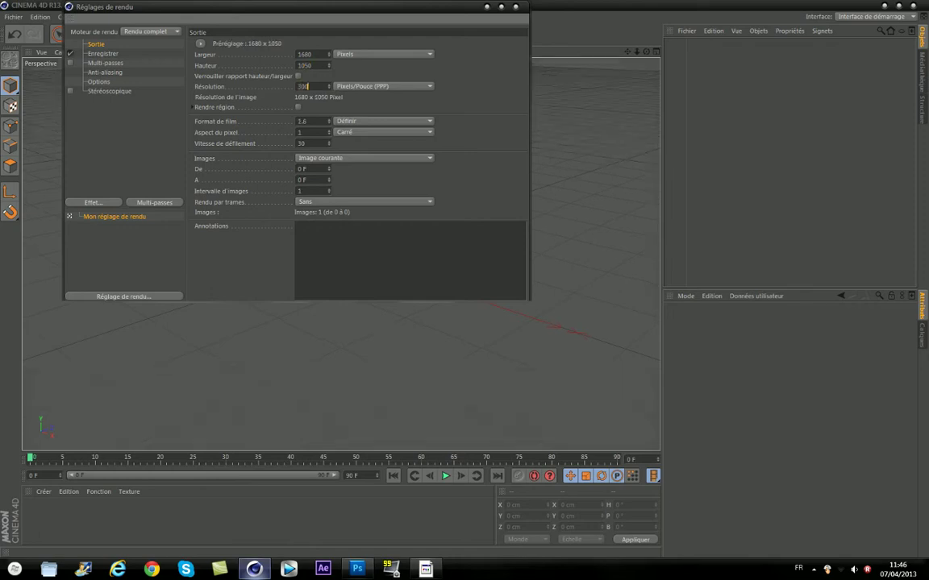
{"action": "key", "text": "Return"}
Set the render's save path to a file named "logo TEXTE" on the desktop.
{"action": "left_click", "coordinate": [102, 53]}
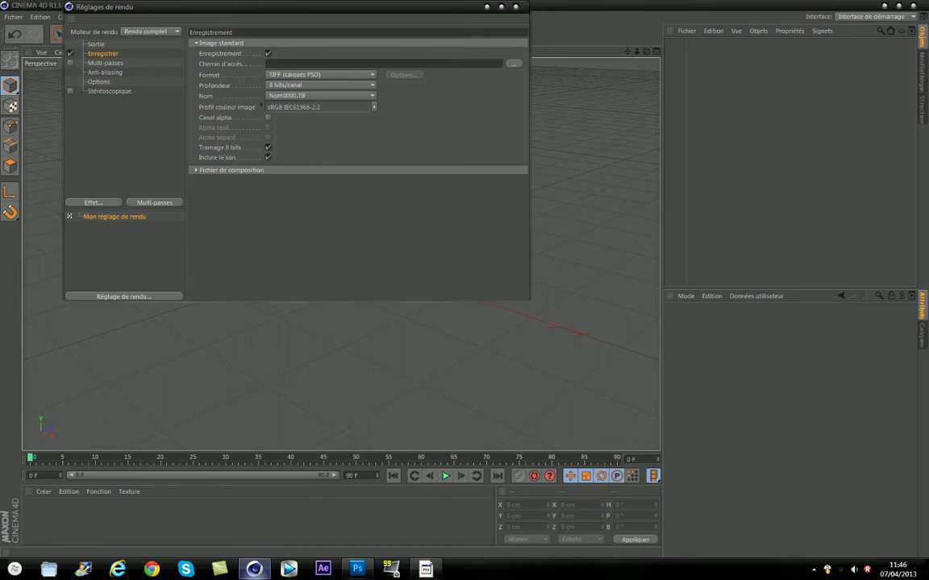
{"action": "left_click", "coordinate": [513, 64]}
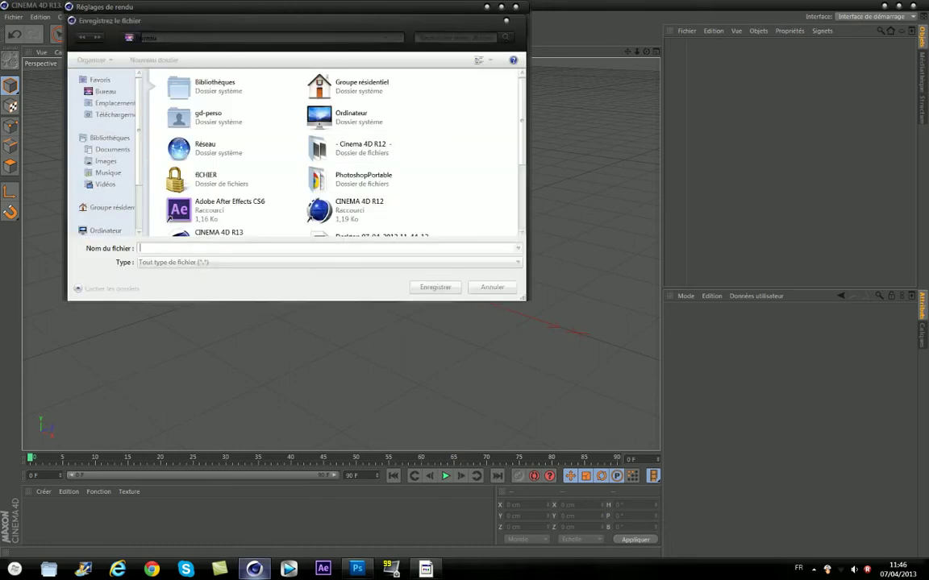
{"action": "key", "text": "Caps_Lock"}
{"action": "type", "text": "logo"}
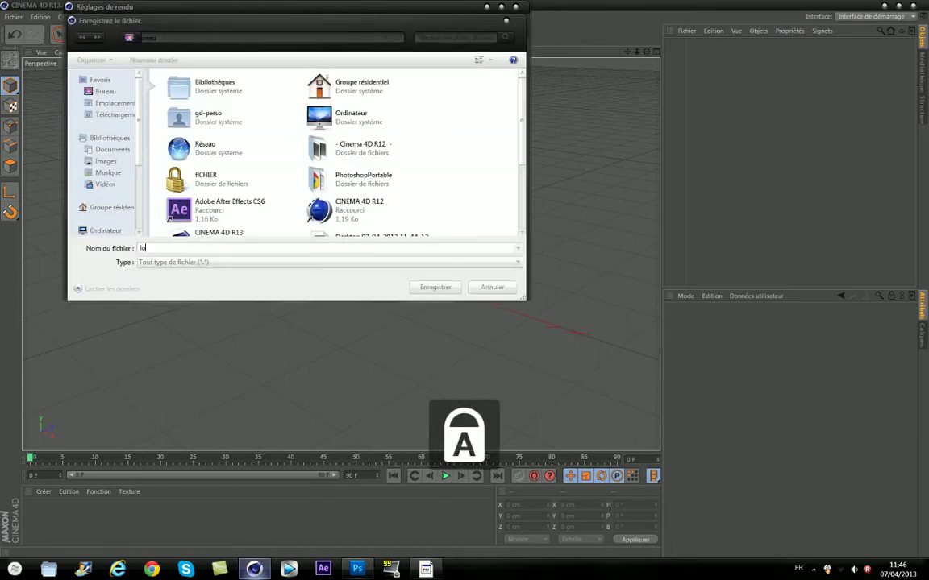
{"action": "key", "text": "Caps_Lock"}
{"action": "type", "text": "TEXTE"}
{"action": "key", "text": "Return"}
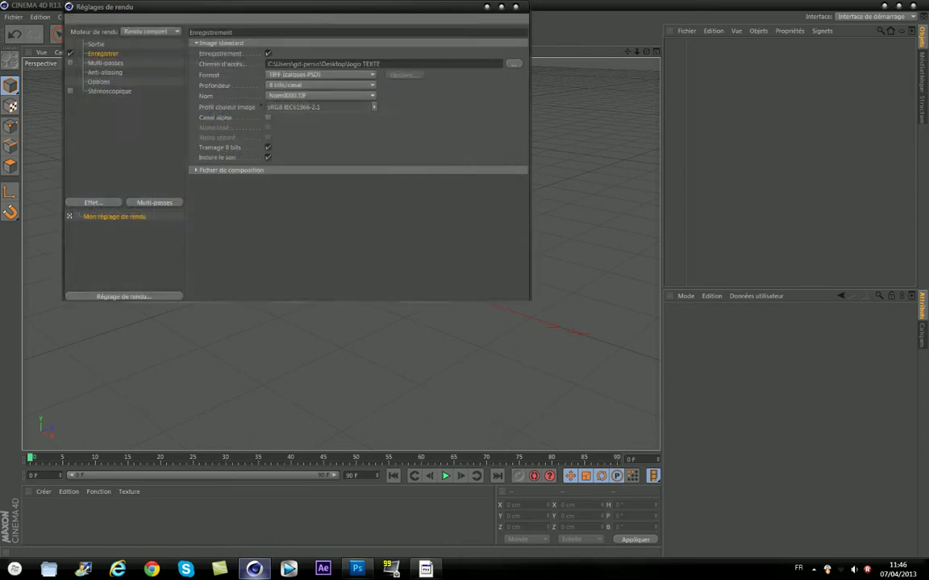
Set the render's save format to PNG with an alpha channel, and close the render settings.
{"action": "left_click", "coordinate": [320, 74]}
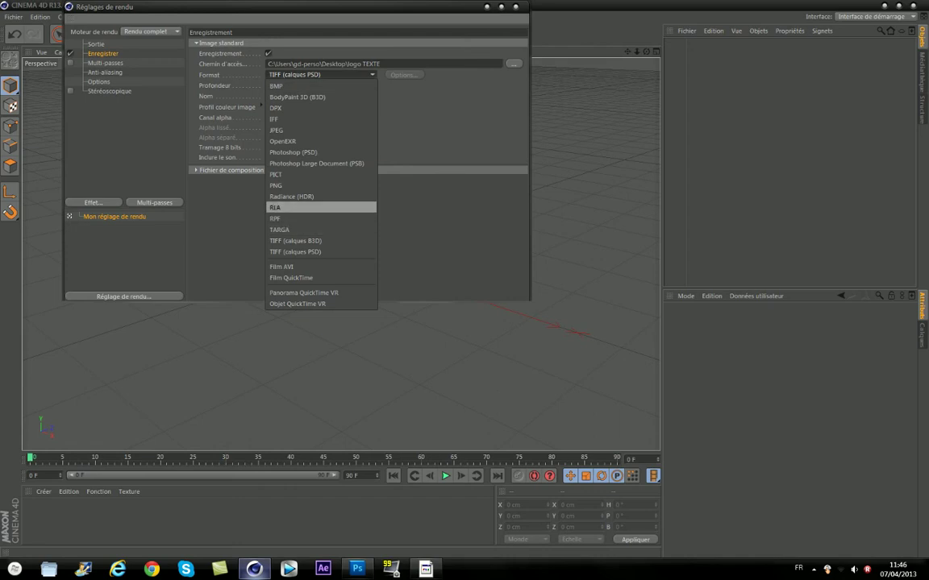
{"action": "left_click", "coordinate": [276, 185]}
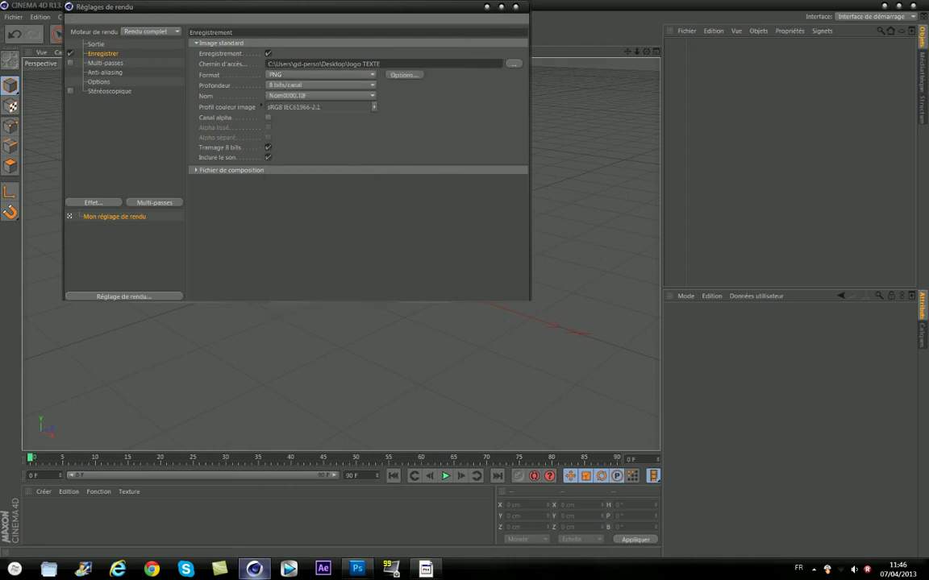
{"action": "left_click", "coordinate": [269, 117]}
{"action": "left_click", "coordinate": [105, 71]}
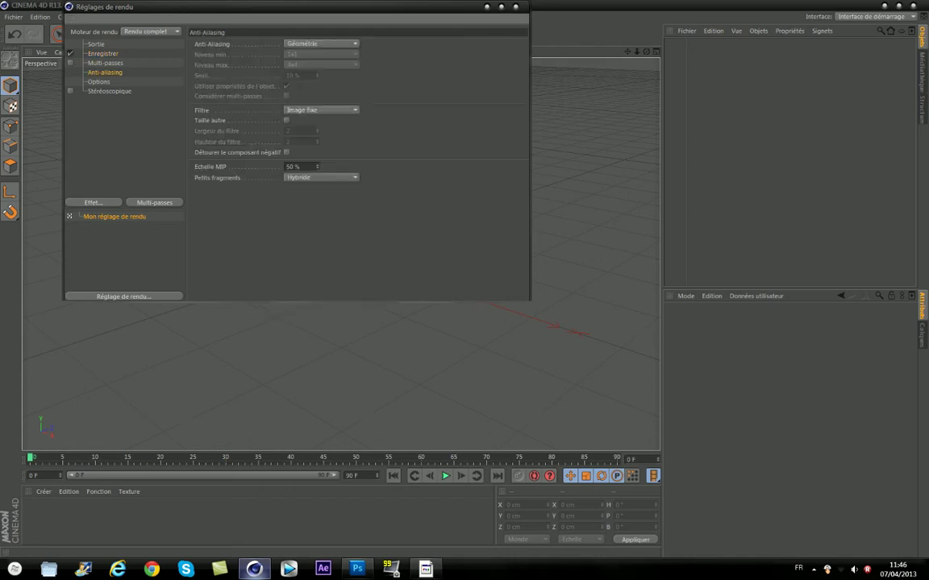
{"action": "left_click", "coordinate": [98, 81]}
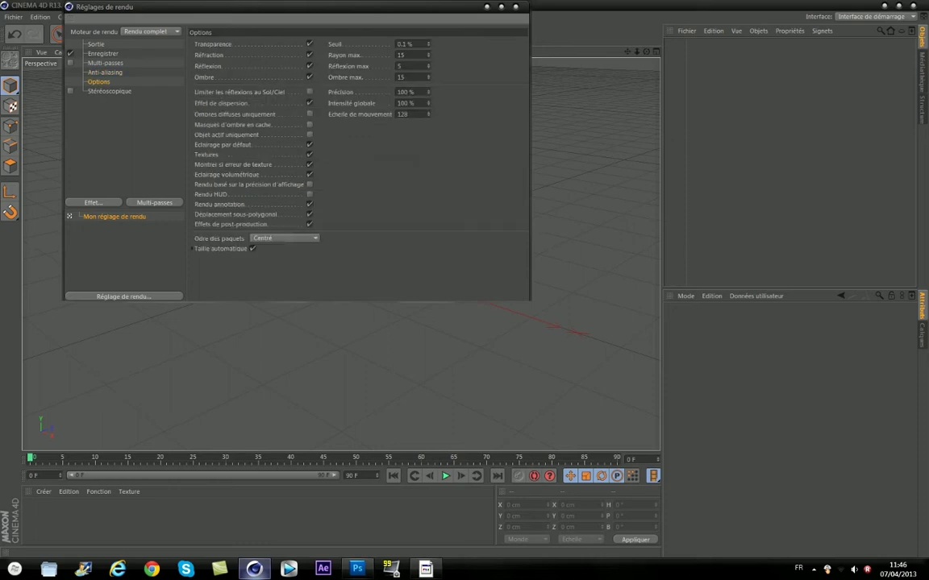
{"action": "left_click", "coordinate": [95, 44]}
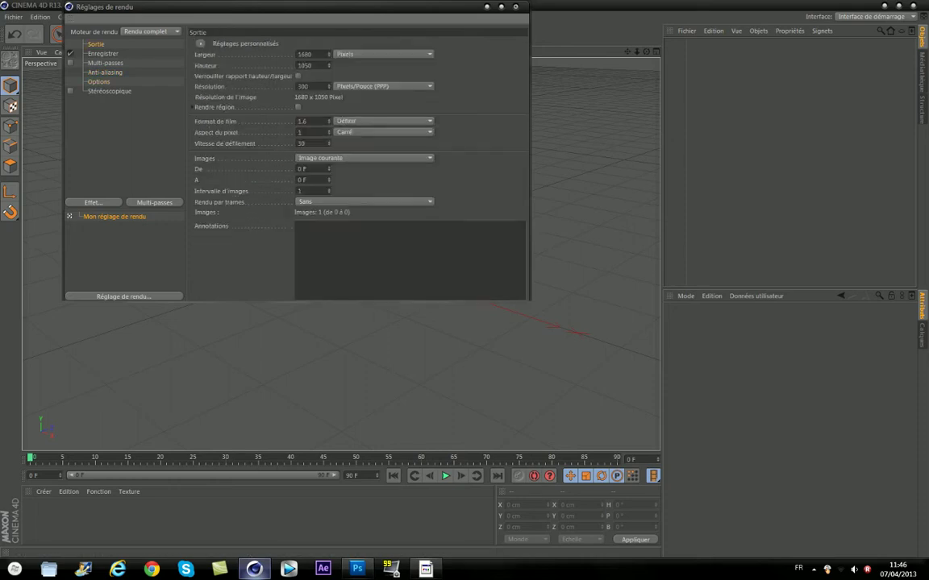
{"action": "left_click", "coordinate": [516, 6]}
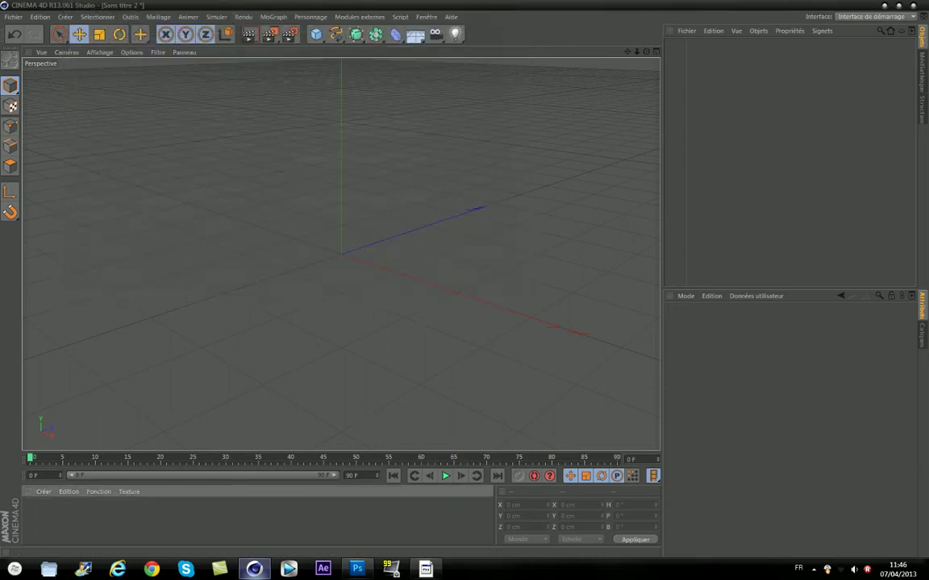
Add a MoGraph text object (Mo Texte) to the empty scene.
{"action": "left_click", "coordinate": [272, 16]}
{"action": "left_click", "coordinate": [284, 145]}
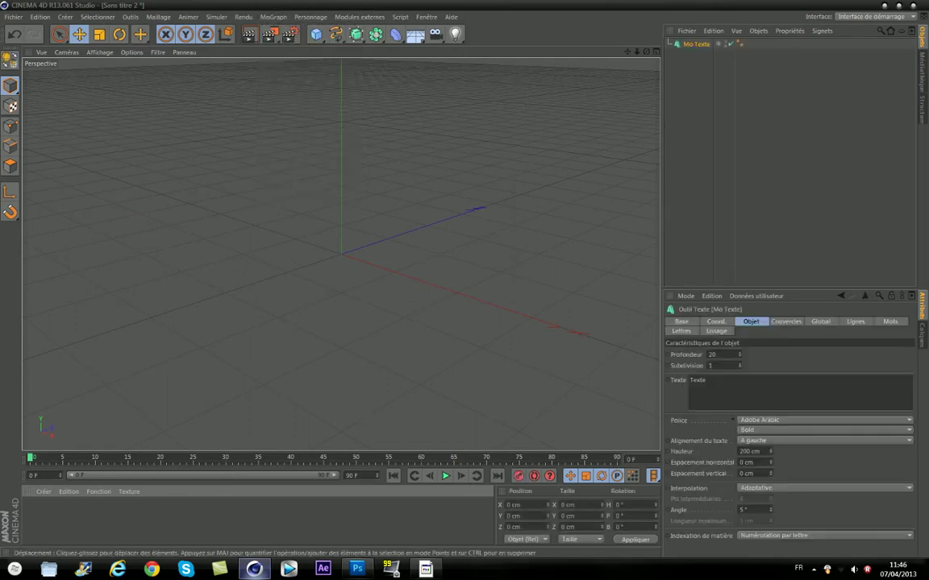
{"action": "left_click", "coordinate": [273, 16]}
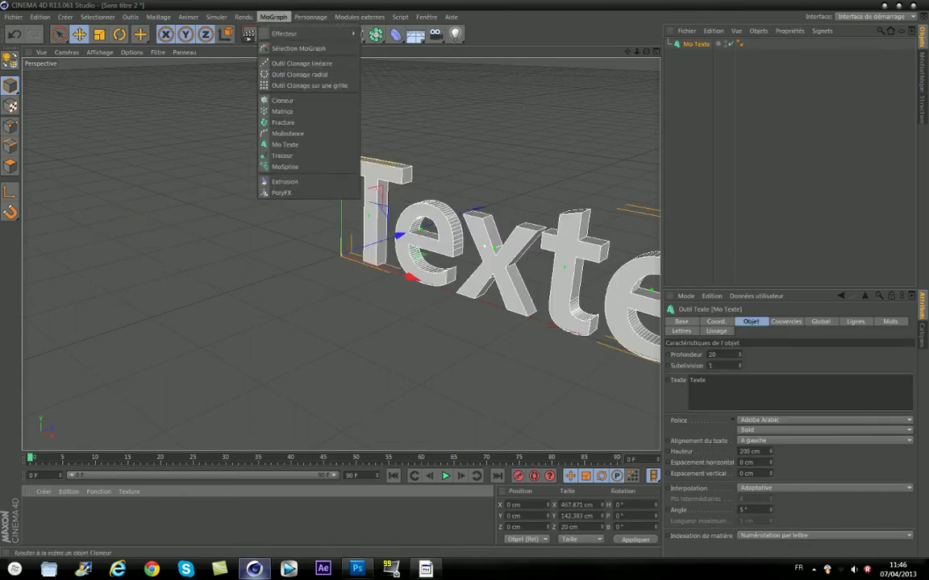
{"action": "left_click", "coordinate": [341, 255]}
{"action": "left_click_drag", "start_coordinate": [645, 52], "coordinate": [726, 51]}
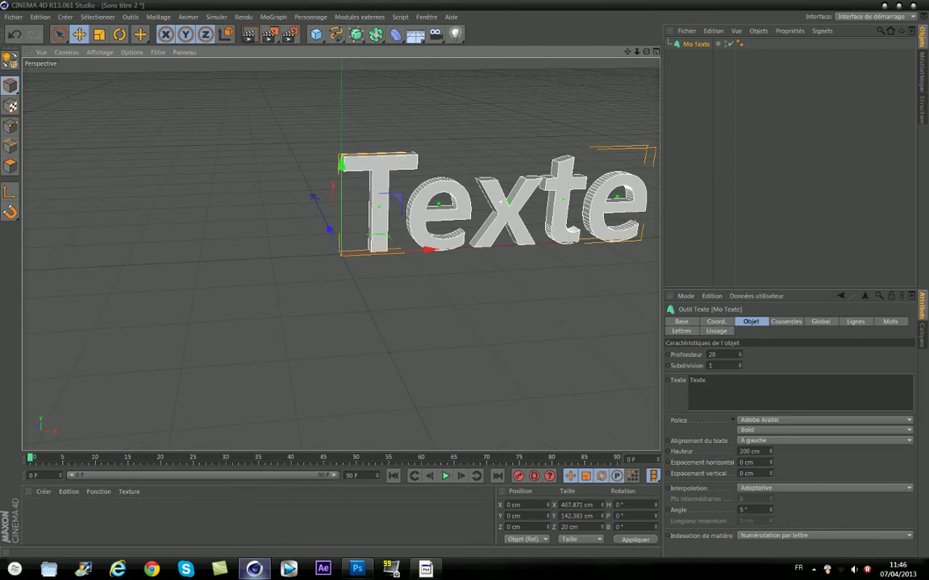
{"action": "left_click_drag", "start_coordinate": [627, 51], "coordinate": [397, 65]}
{"action": "left_click_drag", "start_coordinate": [646, 52], "coordinate": [637, 73]}
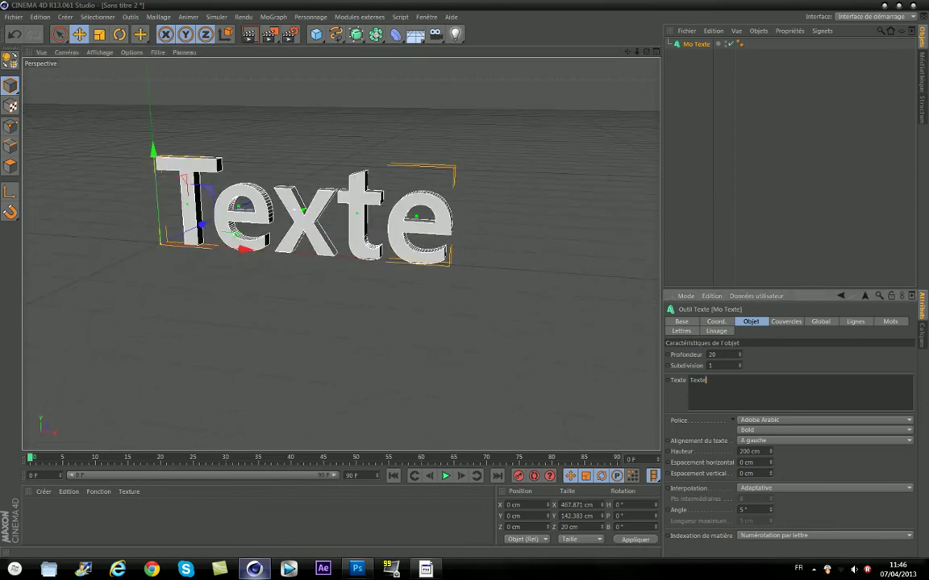
Replace the Mo Texte object's default text with "Pr0xI".
{"action": "left_click_drag", "start_coordinate": [708, 380], "coordinate": [688, 380]}
{"action": "key", "text": "BackSpace"}
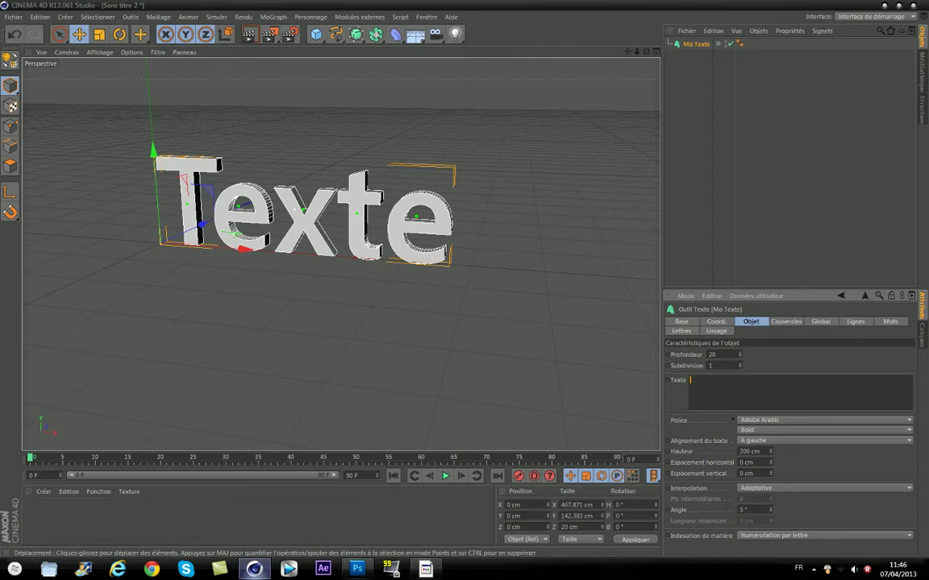
{"action": "type", "text": "P"}
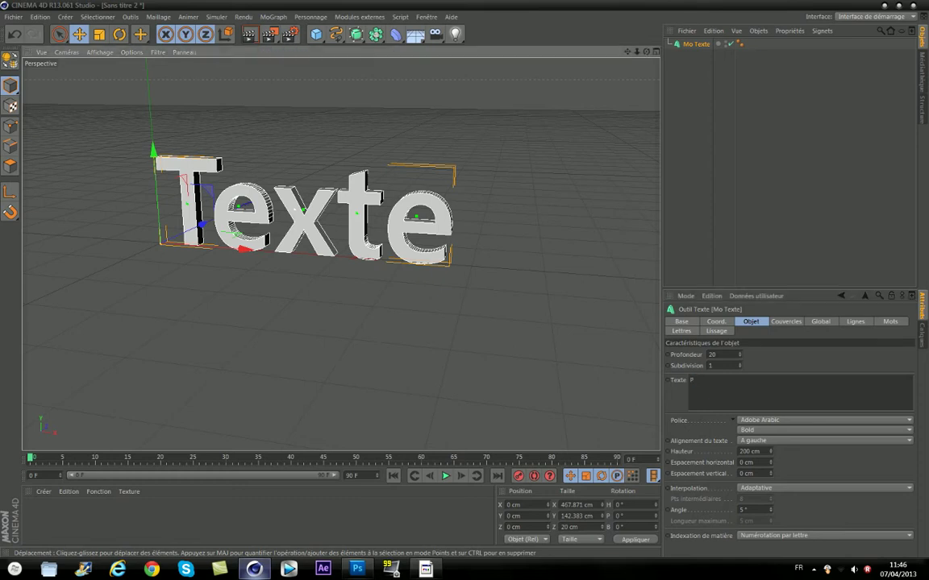
{"action": "key", "text": "Caps_Lock"}
{"action": "key", "text": "r"}
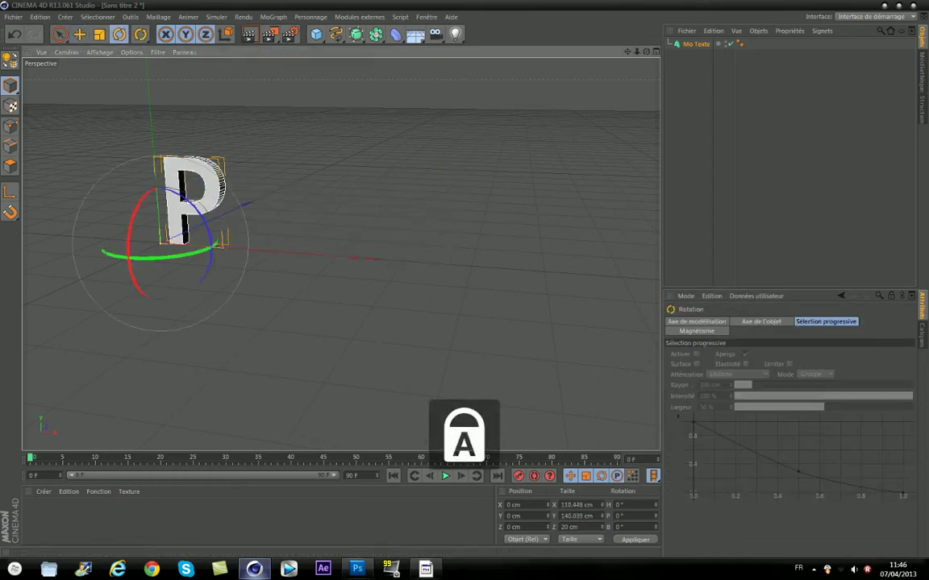
{"action": "left_click", "coordinate": [696, 44]}
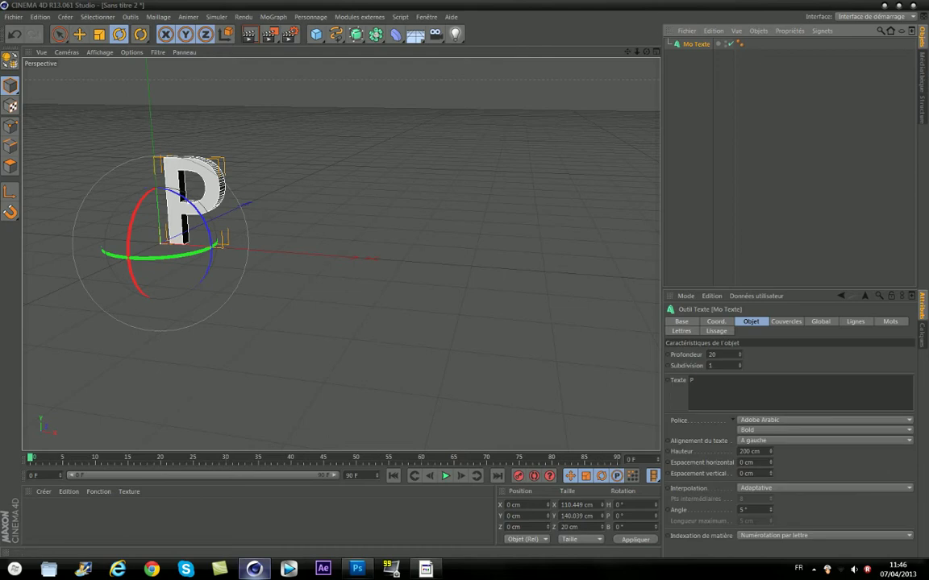
{"action": "left_click", "coordinate": [693, 380]}
{"action": "type", "text": "ré"}
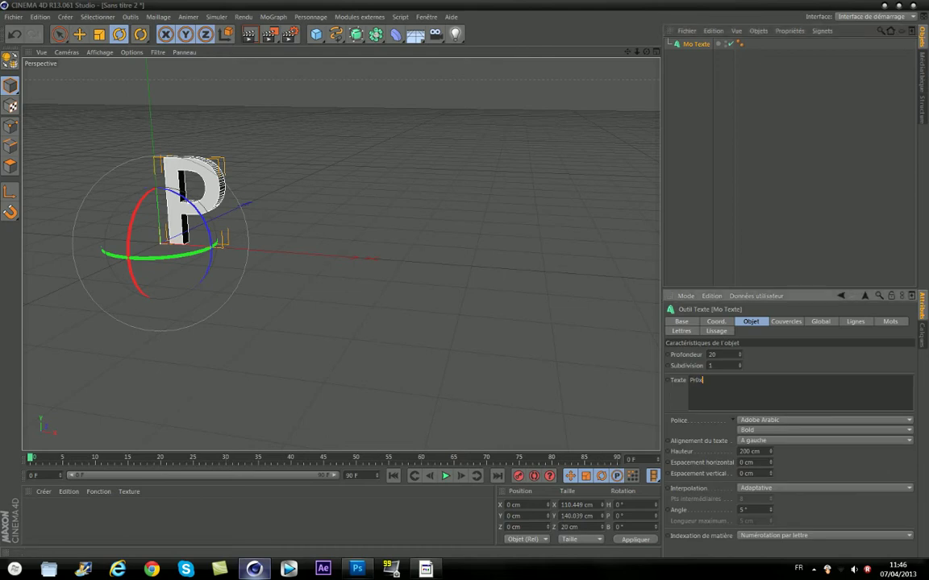
{"action": "key", "text": "Caps_Lock"}
{"action": "key", "text": "Caps_Lock"}
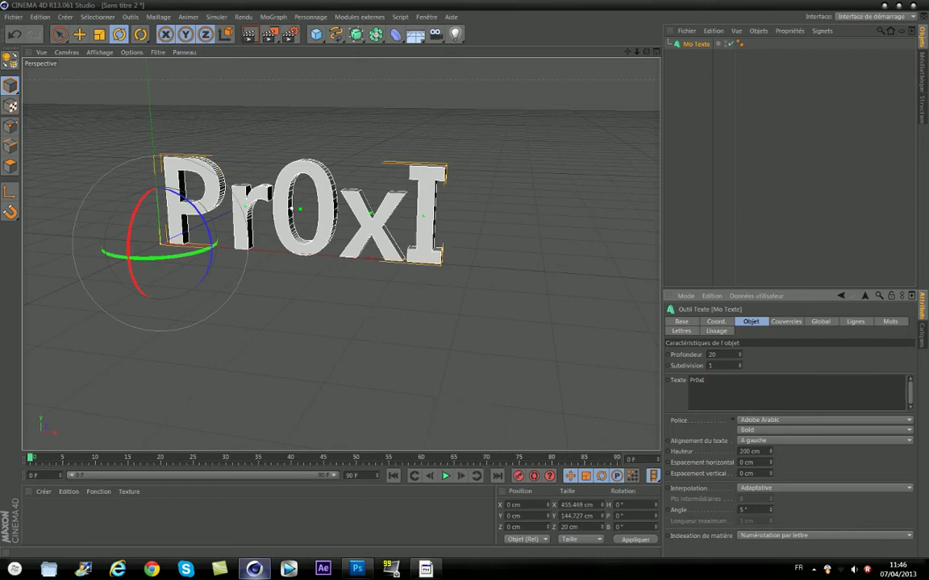
Set the extrusion depth of the Mo Texte object to 130.
{"action": "left_click_drag", "start_coordinate": [739, 355], "coordinate": [739, 340]}
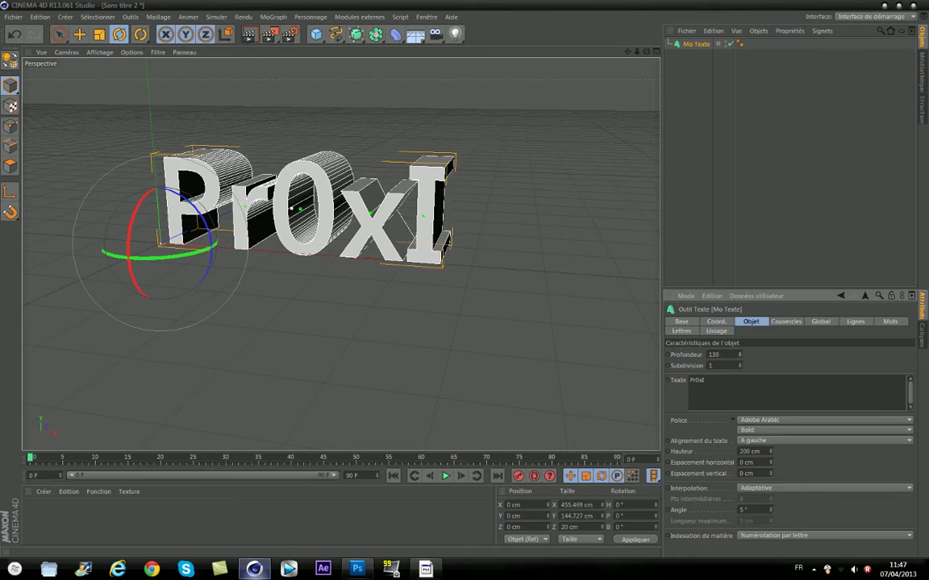
{"action": "left_click", "coordinate": [742, 178]}
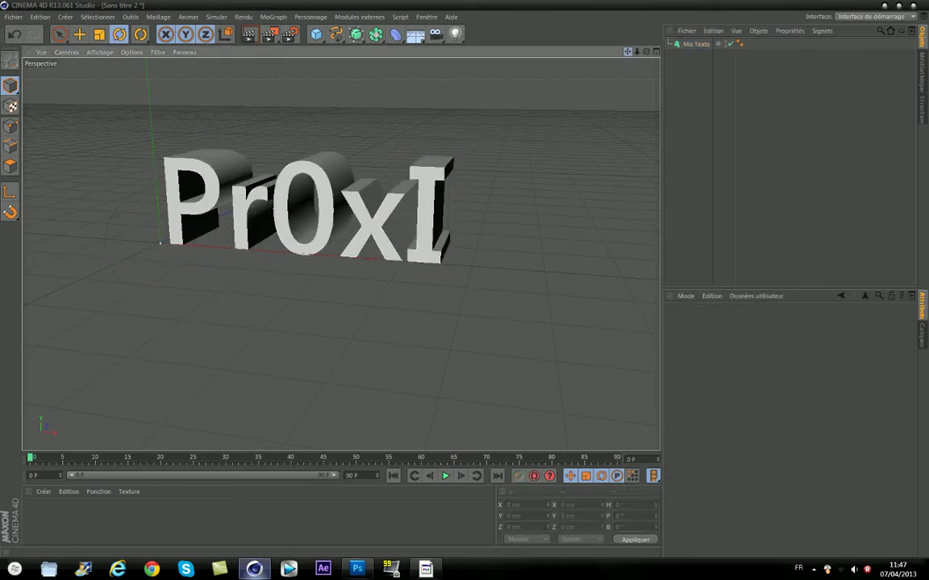
{"action": "left_click_drag", "start_coordinate": [627, 52], "coordinate": [644, 39]}
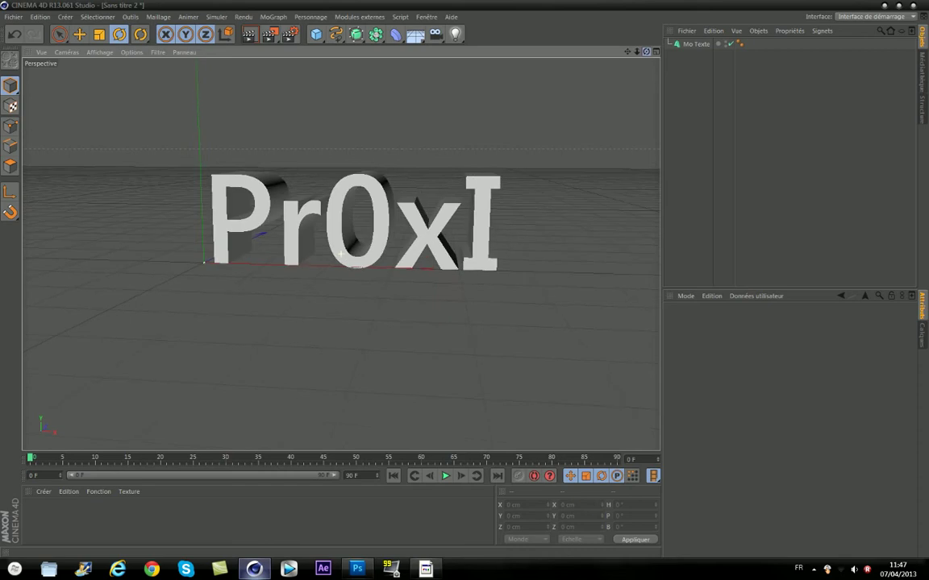
Change the 3D text's font to WildStyle-Fill in the Regular style.
{"action": "left_click", "coordinate": [696, 44]}
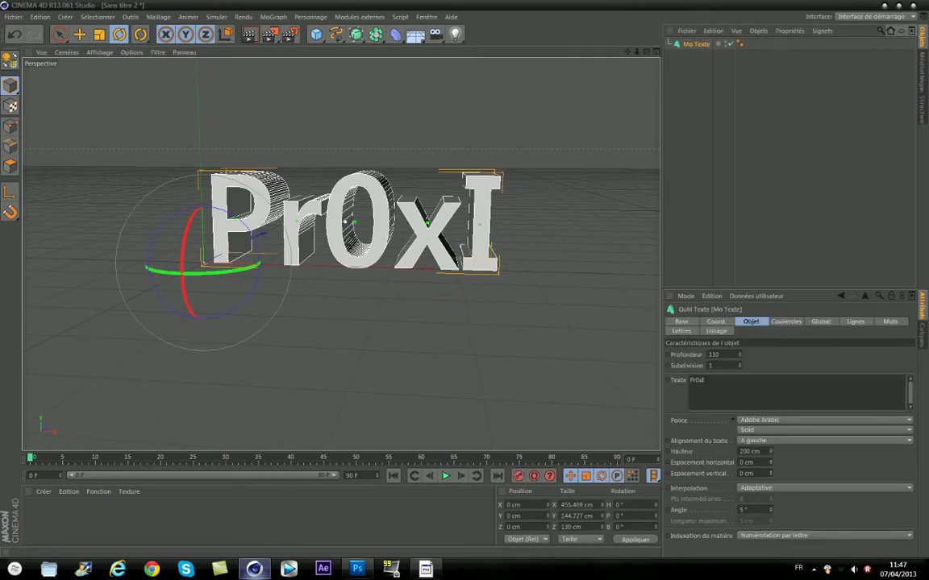
{"action": "left_click", "coordinate": [798, 420]}
{"action": "scroll", "coordinate": [806, 152], "scroll_direction": "down", "scroll_amount": 20}
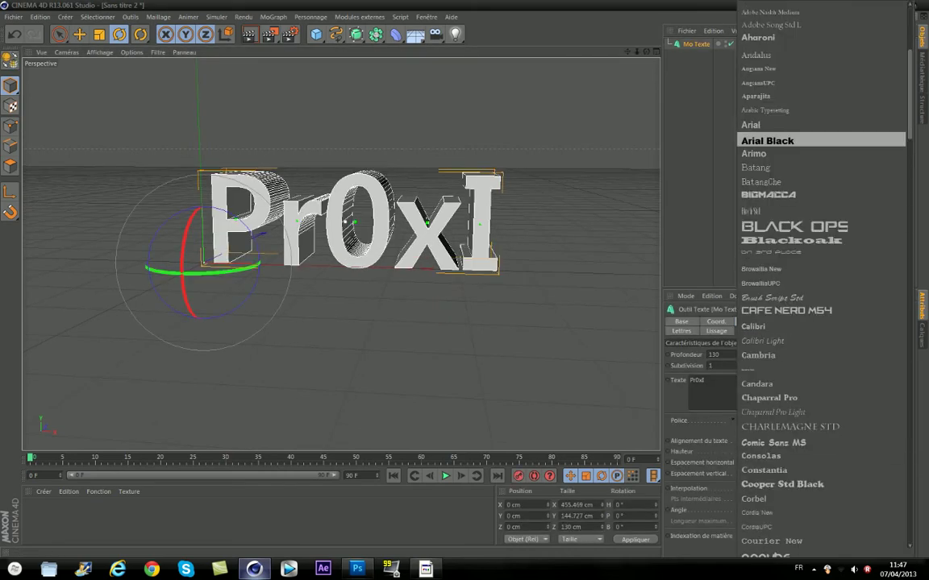
{"action": "scroll", "coordinate": [806, 152], "scroll_direction": "down", "scroll_amount": 20}
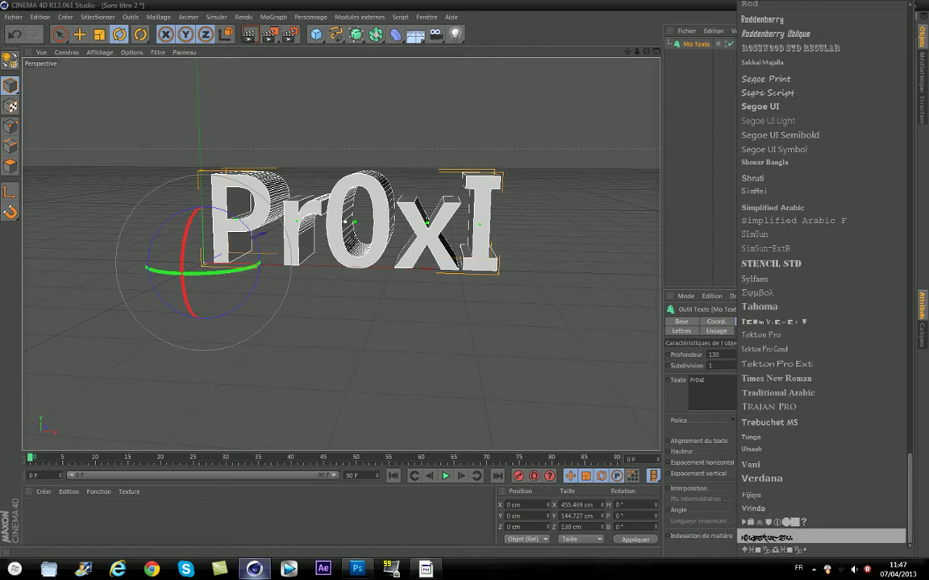
{"action": "left_click", "coordinate": [766, 532]}
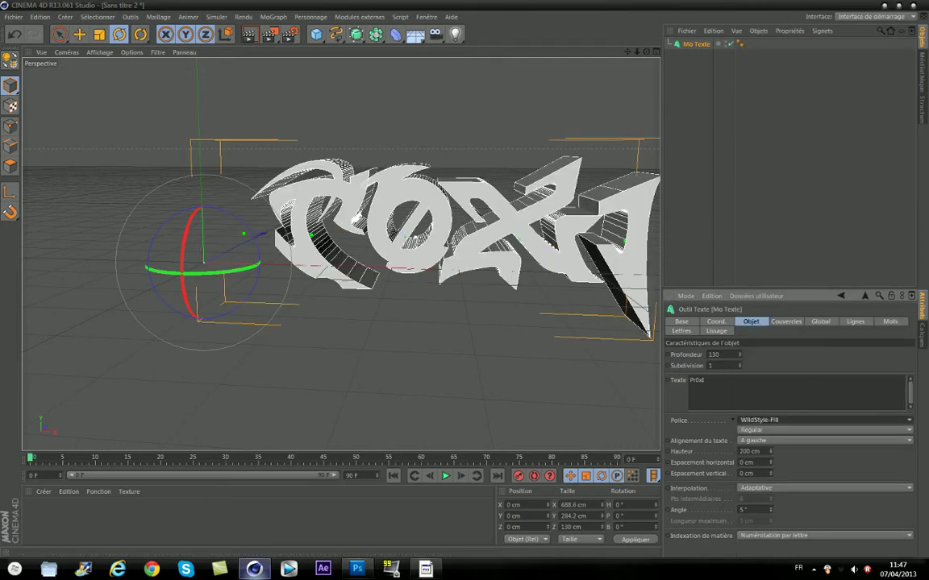
{"action": "left_click_drag", "start_coordinate": [627, 52], "coordinate": [544, 50]}
{"action": "left_click", "coordinate": [579, 385]}
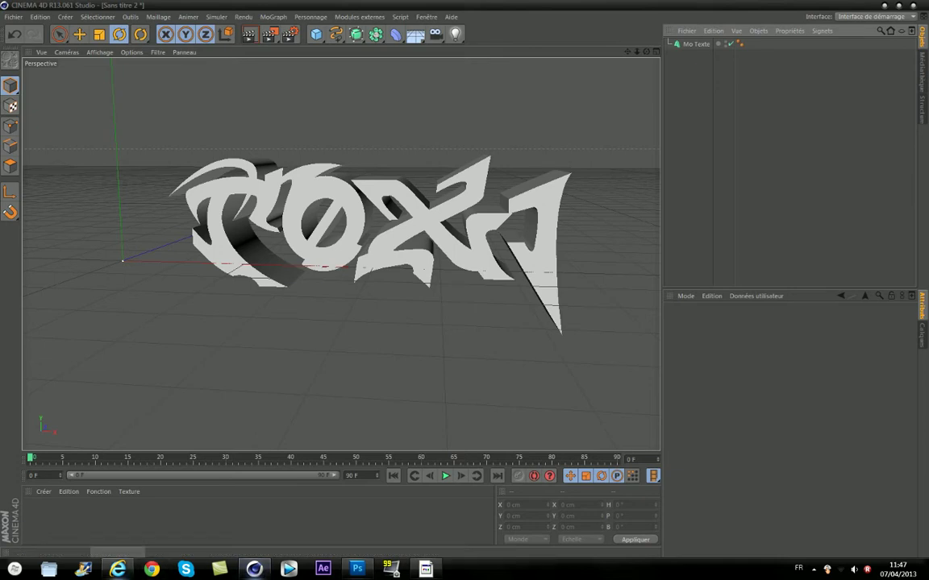
Create a new material and set its color to dark green, RGB 0, 109, 27.
{"action": "key", "text": "ctrl+n"}
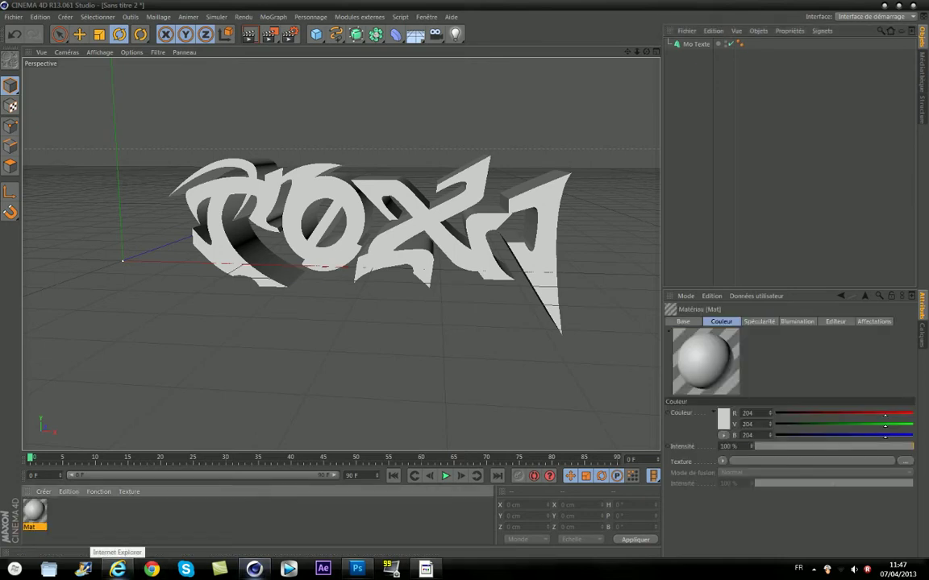
{"action": "double_click", "coordinate": [34, 511]}
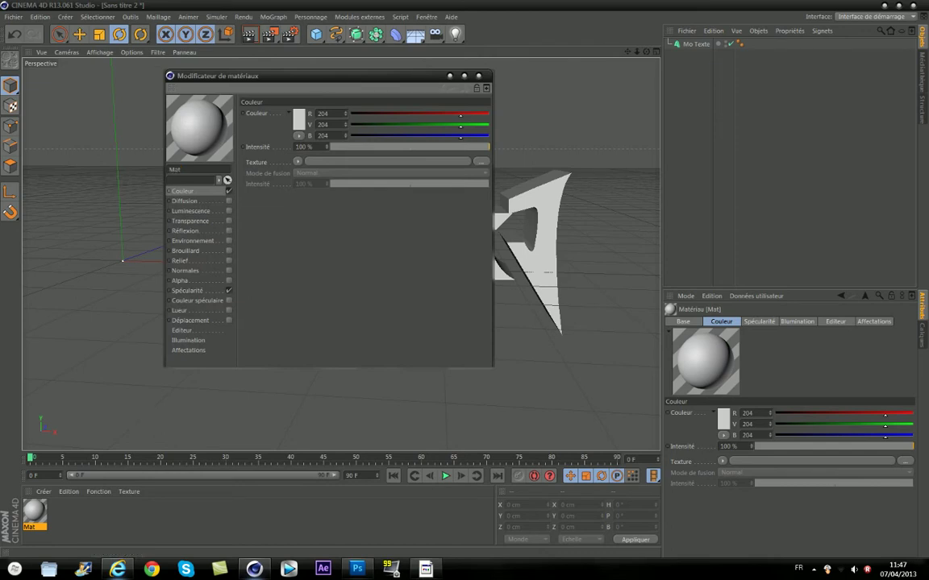
{"action": "left_click", "coordinate": [298, 119]}
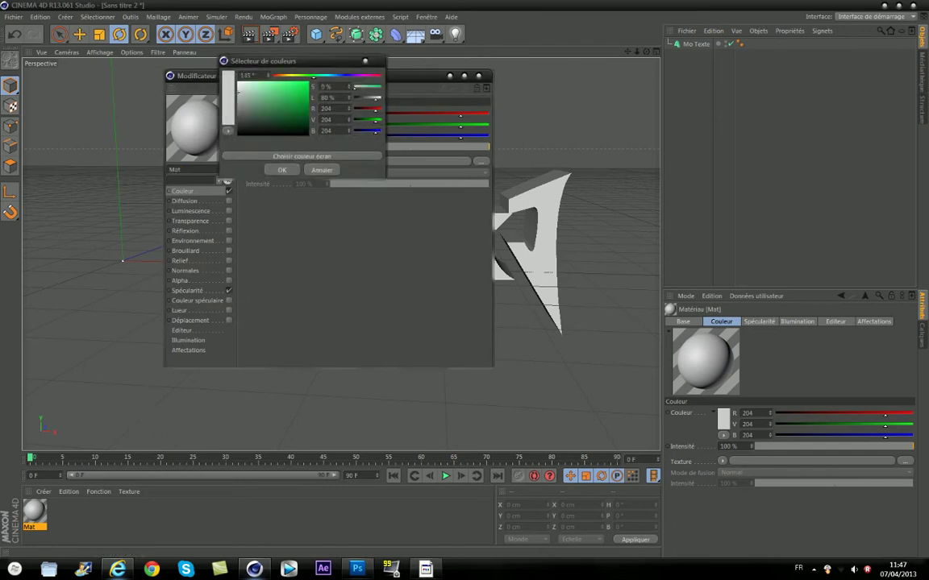
{"action": "left_click", "coordinate": [309, 108]}
{"action": "left_click_drag", "start_coordinate": [308, 108], "coordinate": [307, 113]}
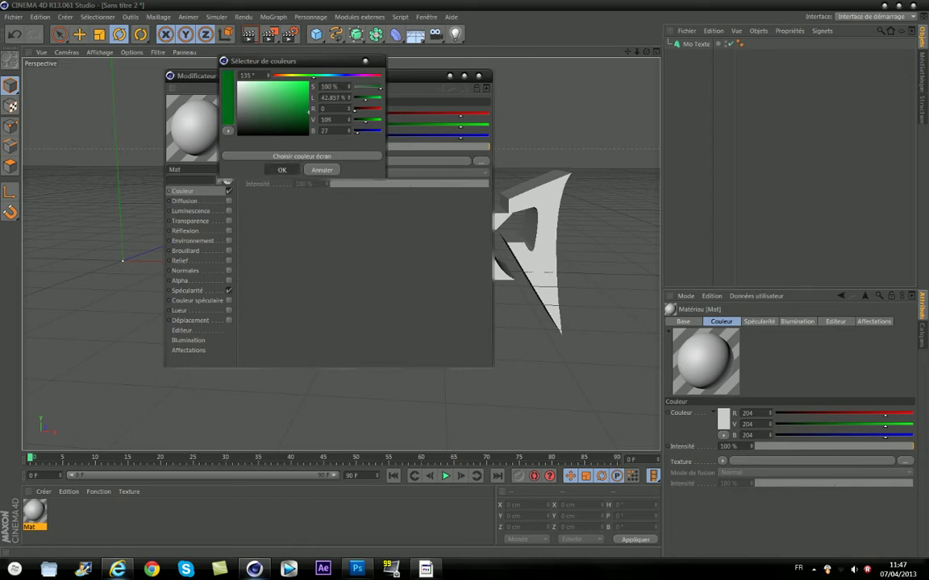
{"action": "left_click", "coordinate": [281, 169]}
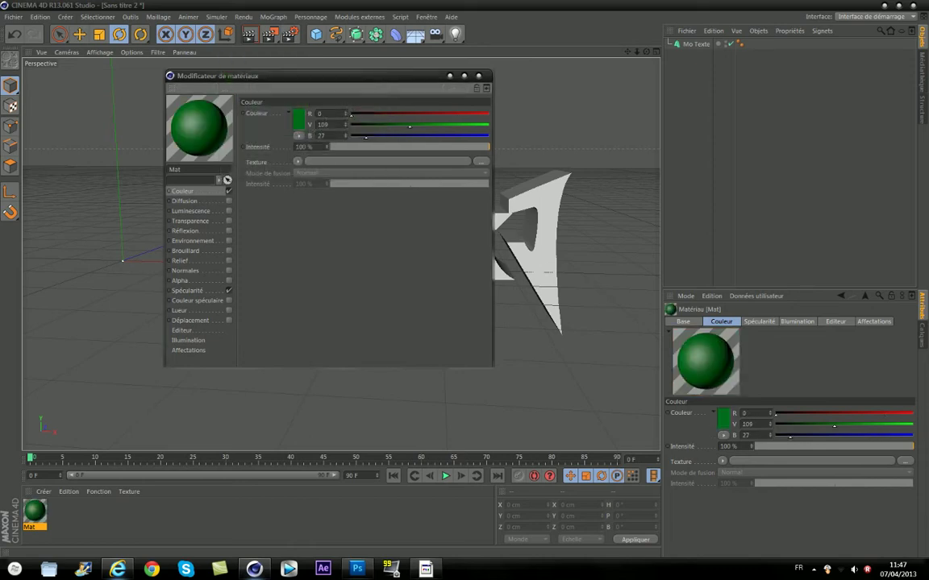
Enable reflection with a Fresnel texture and the environment channel on the green material, and close the material editor.
{"action": "left_click", "coordinate": [228, 230]}
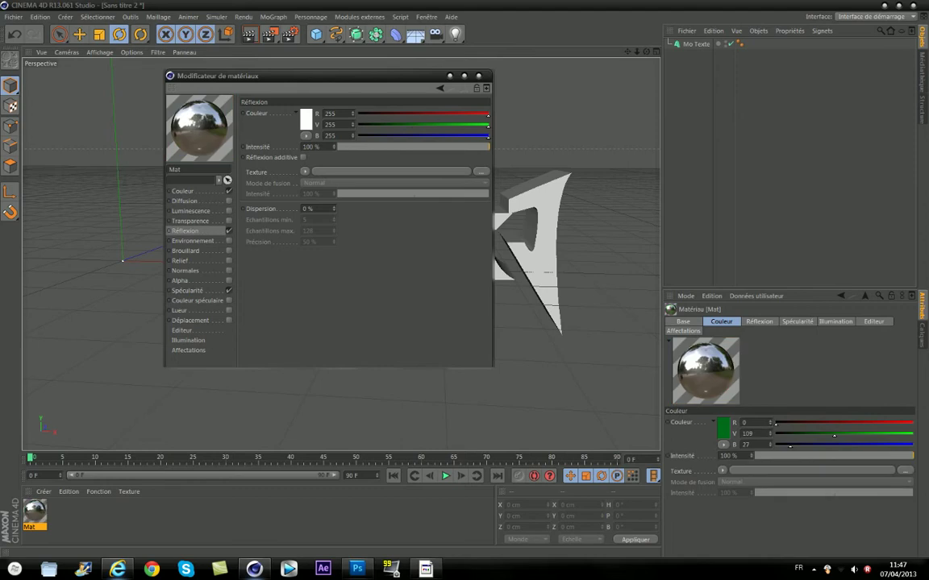
{"action": "left_click", "coordinate": [305, 172]}
{"action": "left_click", "coordinate": [320, 302]}
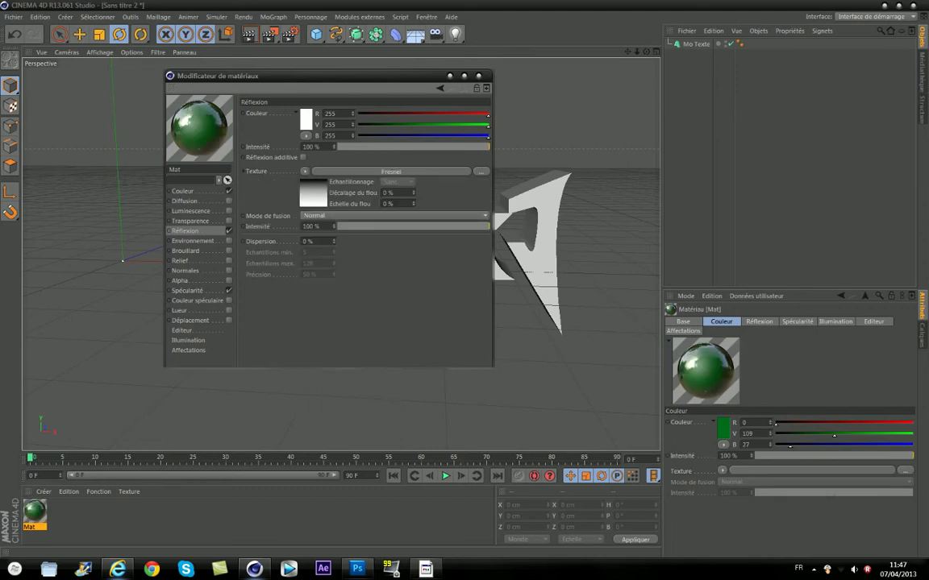
{"action": "left_click", "coordinate": [229, 241]}
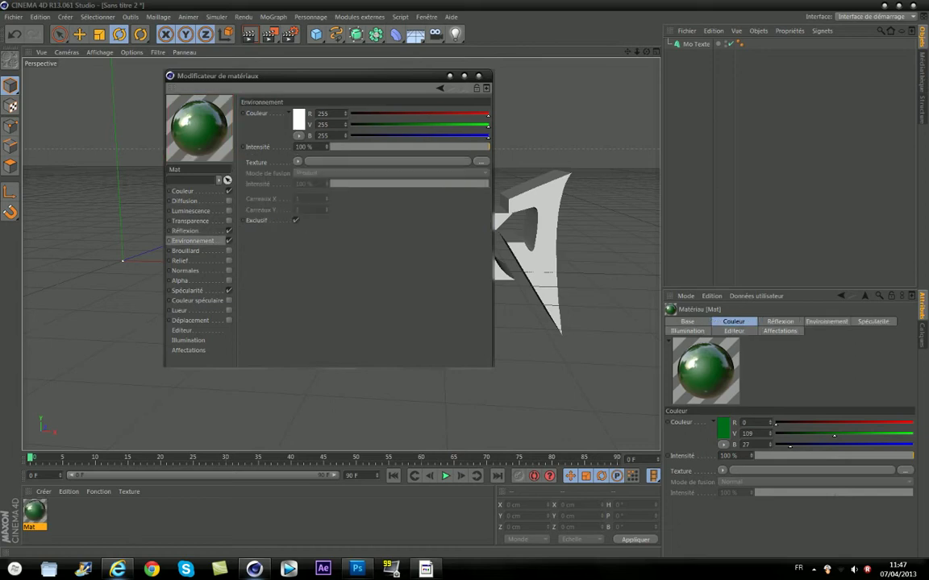
{"action": "left_click", "coordinate": [478, 76]}
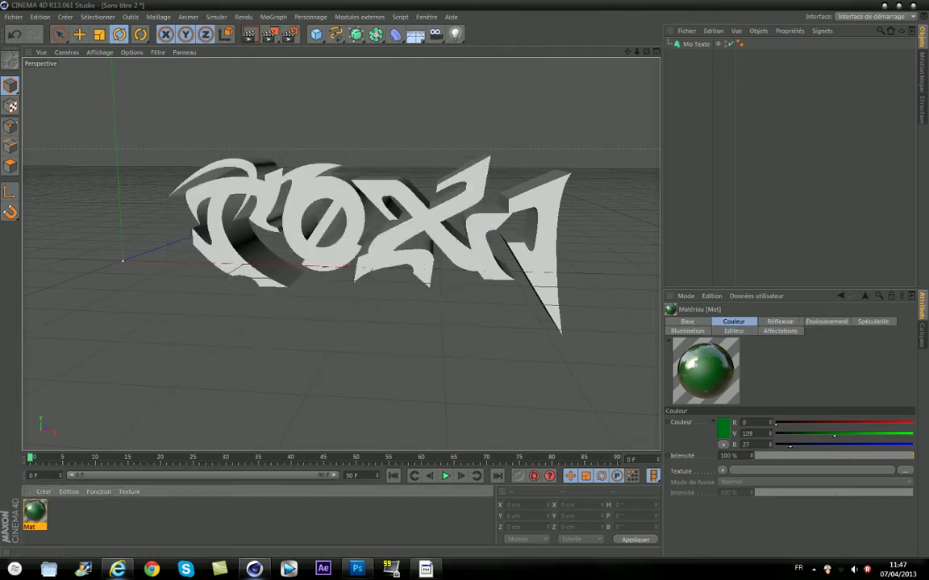
Apply the green material to the 3D text and render the view as a preview.
{"action": "left_click_drag", "start_coordinate": [35, 512], "coordinate": [230, 242]}
{"action": "left_click", "coordinate": [765, 154]}
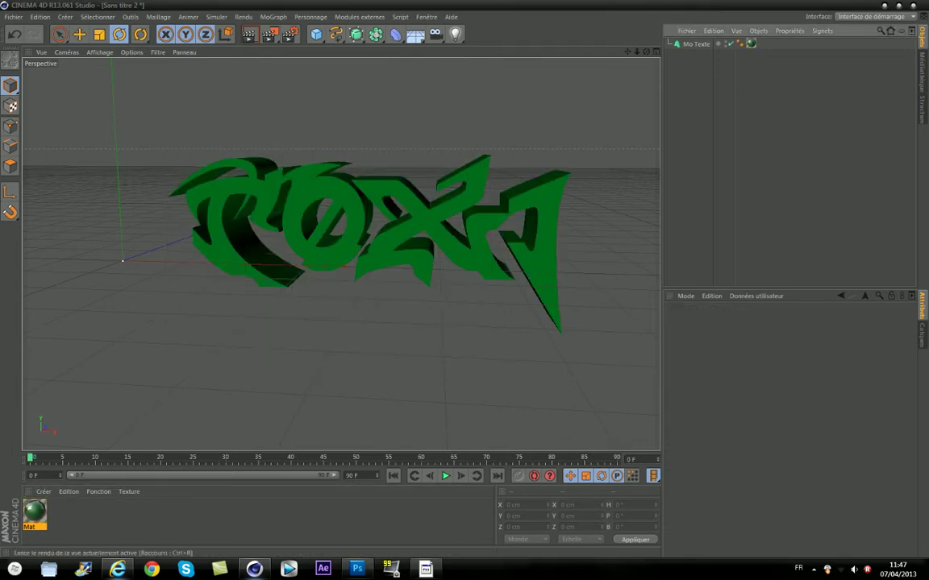
{"action": "left_click", "coordinate": [249, 33]}
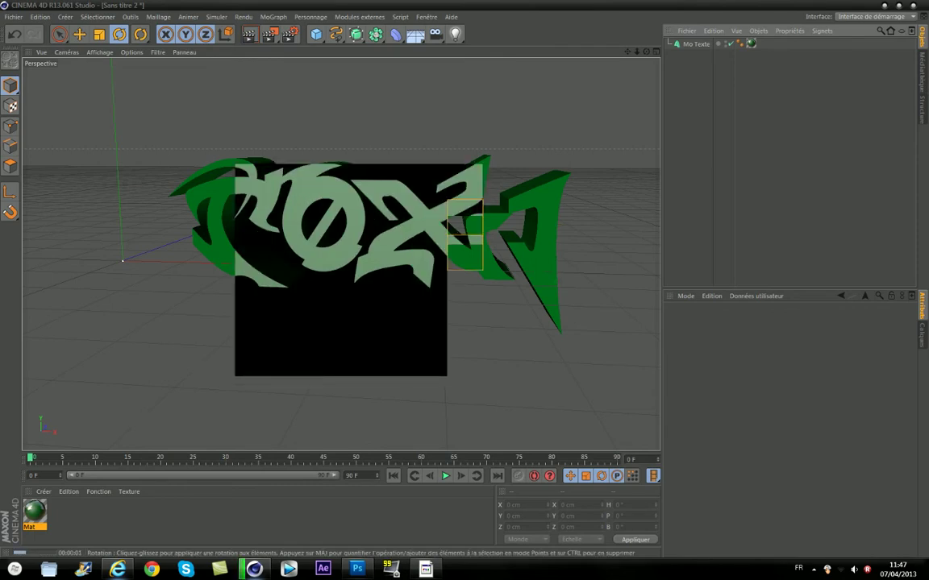
{"action": "key", "text": "a"}
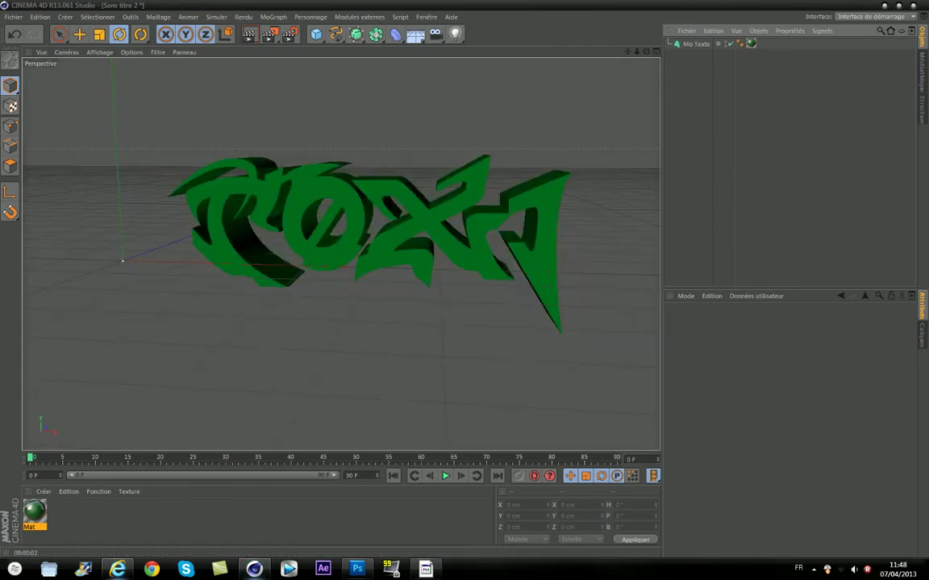
Set both the start and end caps of the 3D text to cap and bevel (Couvercle et biseau).
{"action": "left_click_drag", "start_coordinate": [341, 255], "coordinate": [336, 269], "text": "alt"}
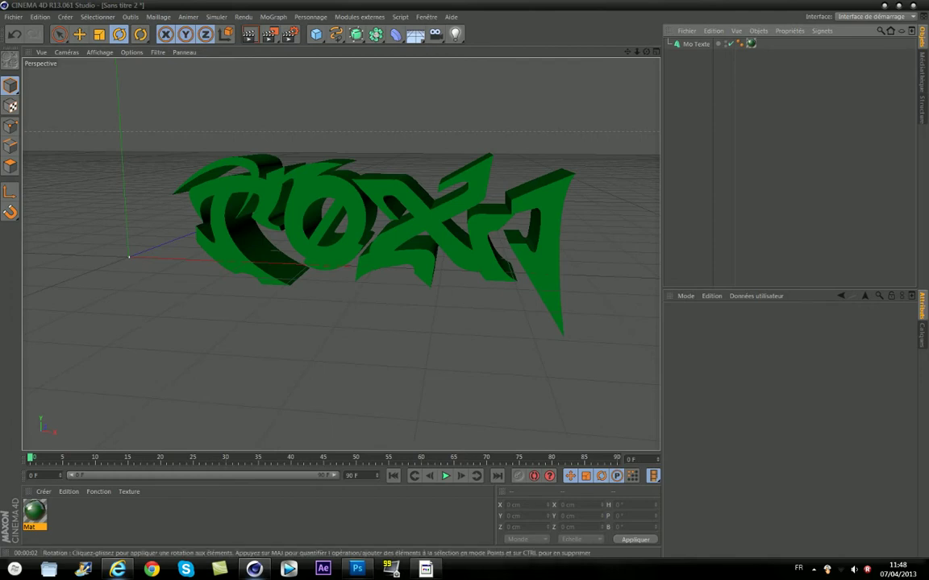
{"action": "left_click", "coordinate": [695, 45]}
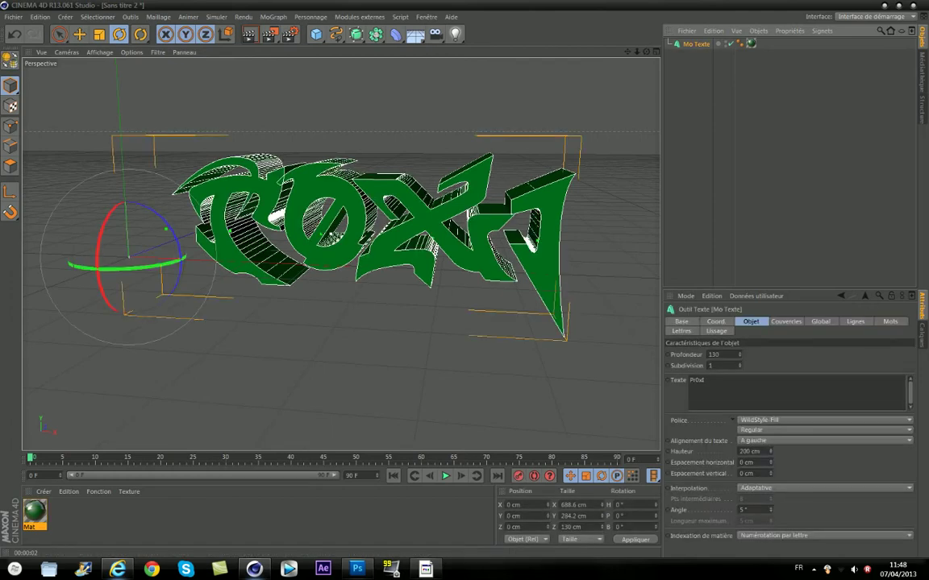
{"action": "left_click", "coordinate": [786, 321]}
{"action": "left_click", "coordinate": [776, 353]}
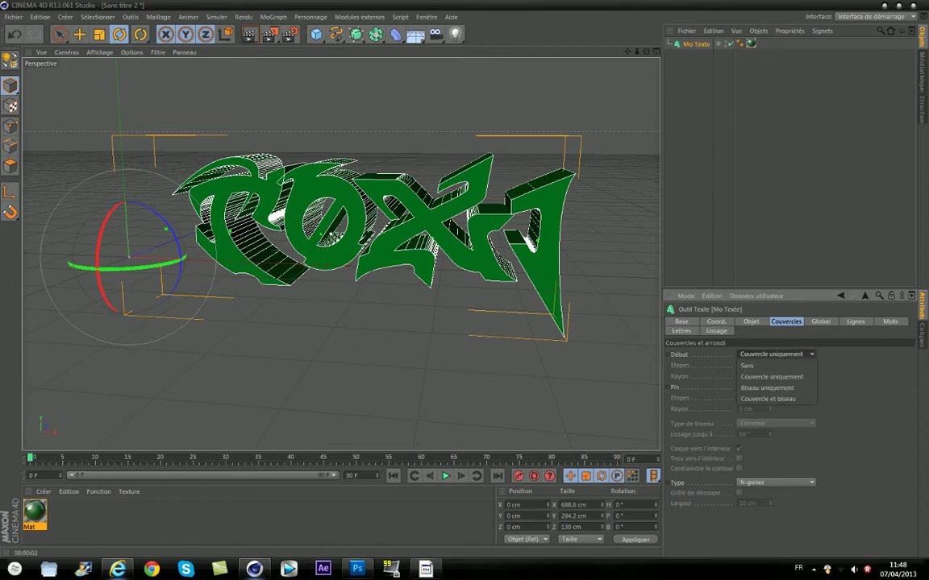
{"action": "left_click", "coordinate": [767, 399]}
{"action": "left_click", "coordinate": [776, 387]}
{"action": "left_click", "coordinate": [767, 432]}
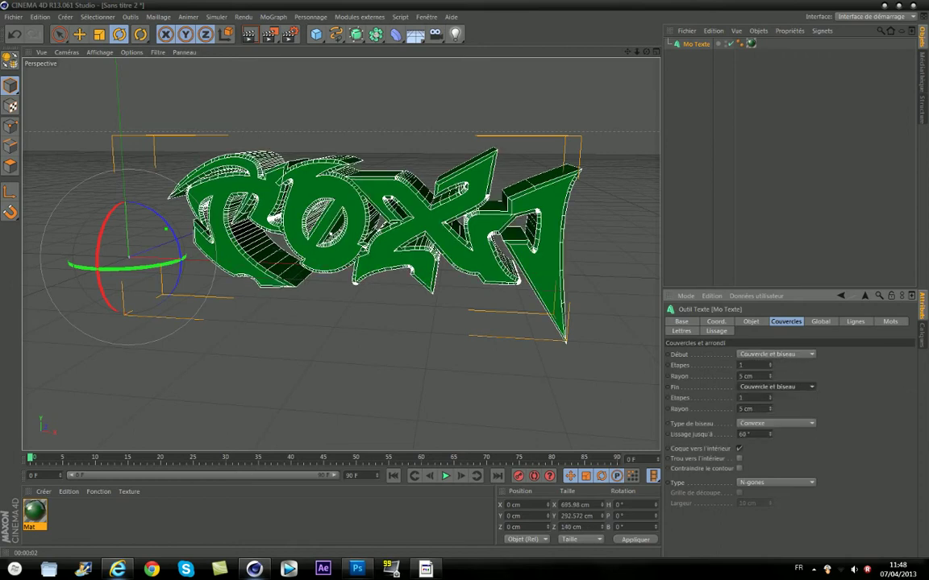
Deselect the text and render the perspective view to check the beveled edges.
{"action": "left_click", "coordinate": [746, 169]}
{"action": "key", "text": "ctrl+r"}
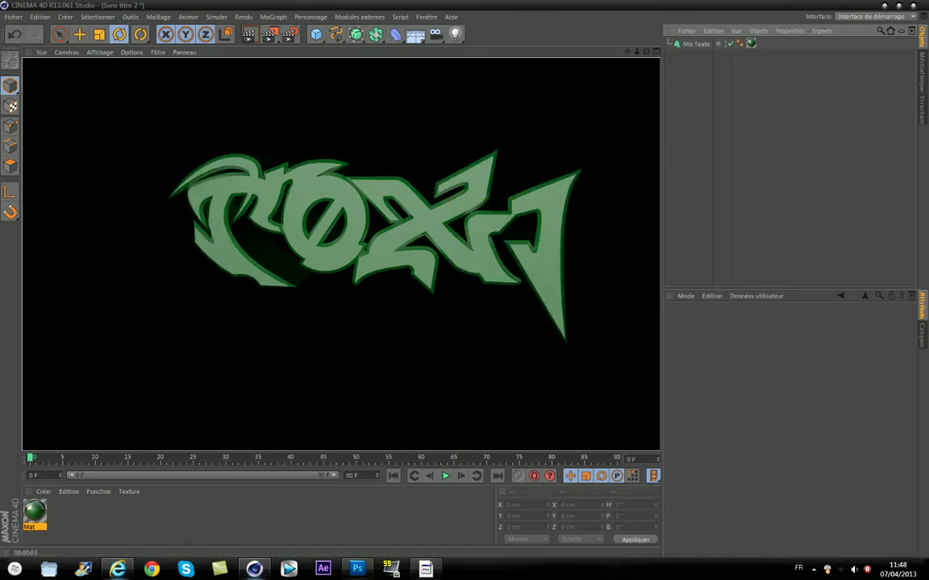
{"action": "key", "text": "a"}
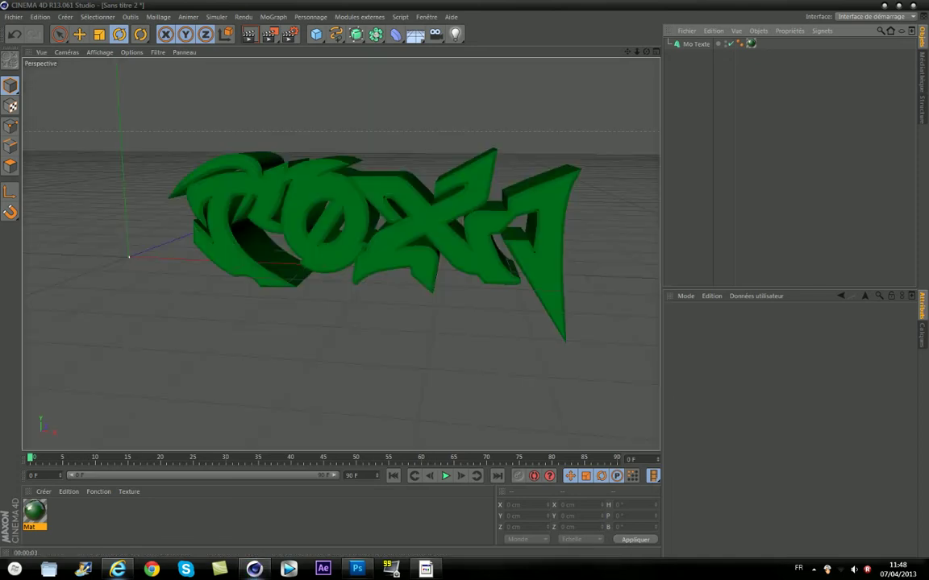
Create a second material and set its color to black, RGB 0, 0, 0.
{"action": "double_click", "coordinate": [129, 517]}
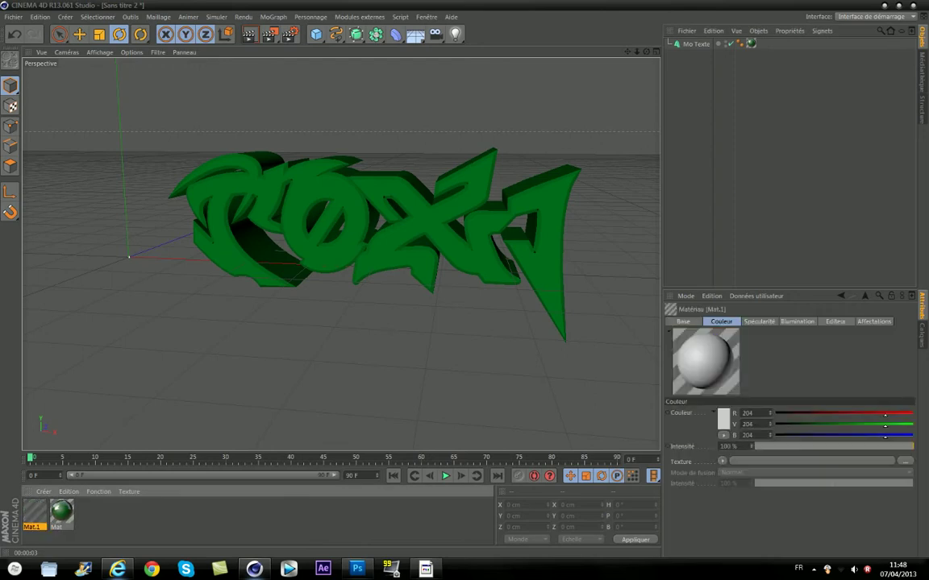
{"action": "double_click", "coordinate": [34, 511]}
{"action": "left_click", "coordinate": [183, 191]}
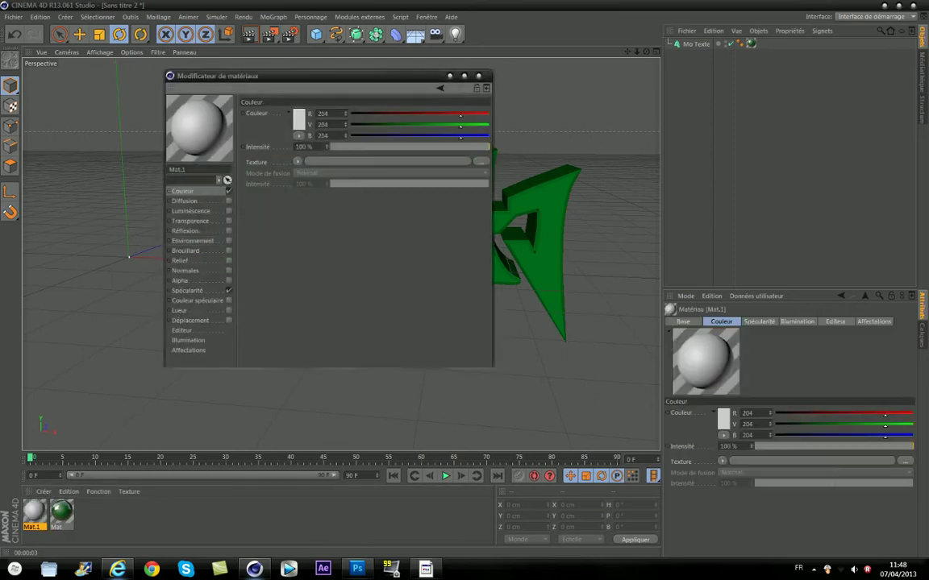
{"action": "left_click", "coordinate": [299, 120]}
{"action": "left_click", "coordinate": [275, 139]}
{"action": "left_click", "coordinate": [275, 173]}
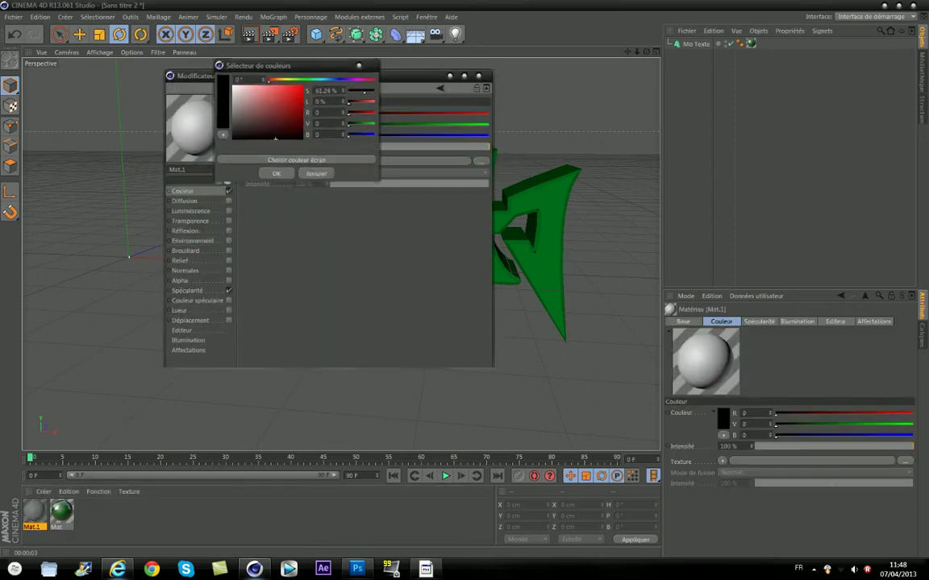
Enable reflection with a Fresnel texture on the black material and turn on its environment channel.
{"action": "left_click", "coordinate": [229, 230]}
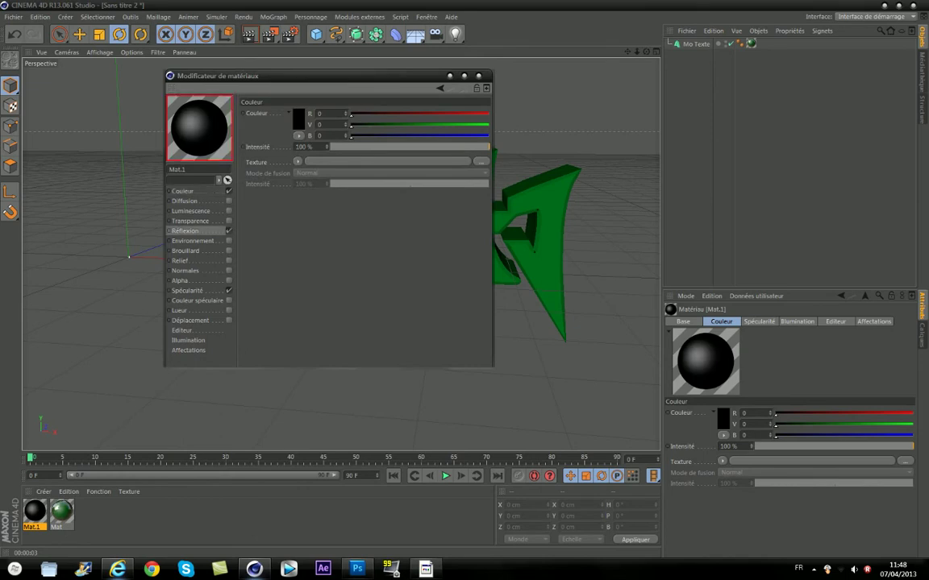
{"action": "left_click", "coordinate": [305, 171]}
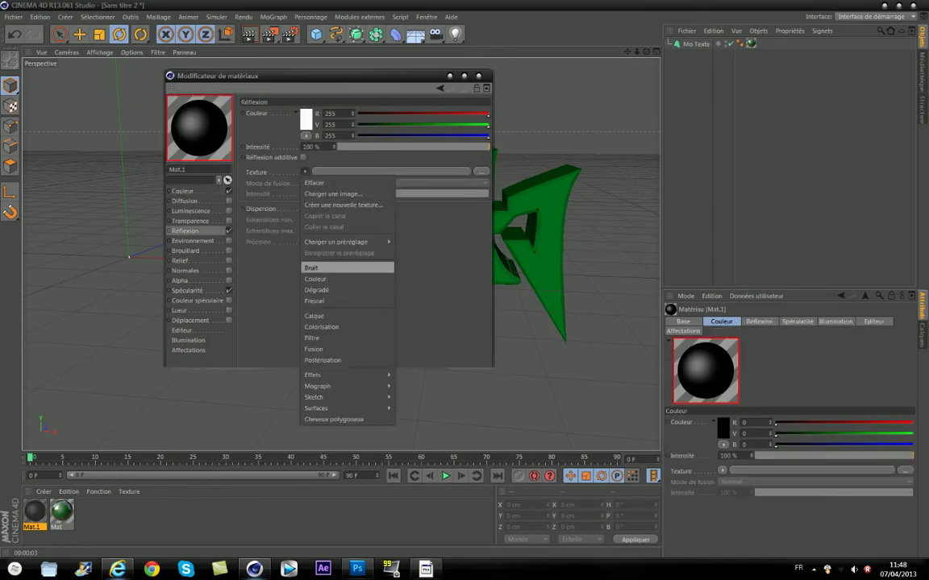
{"action": "left_click", "coordinate": [306, 270]}
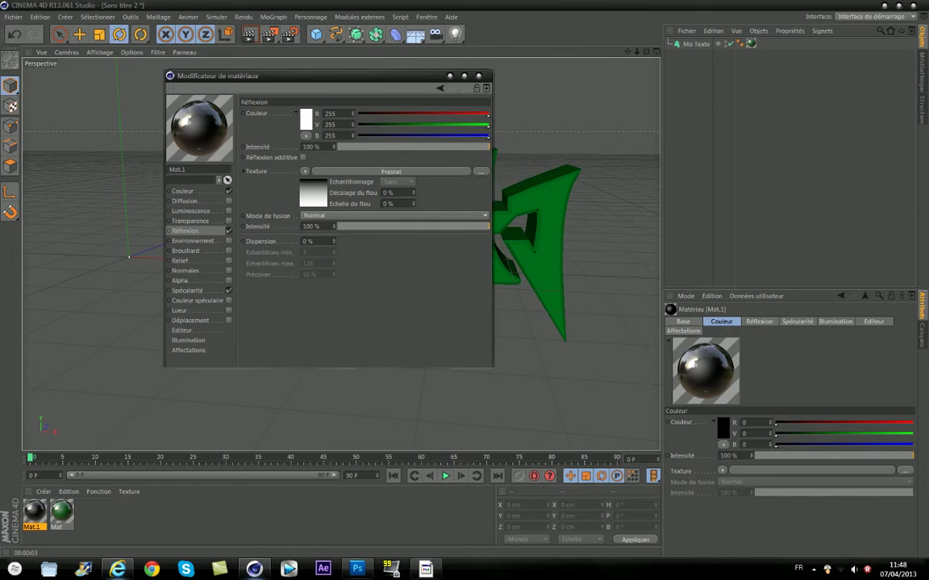
{"action": "left_click", "coordinate": [229, 240]}
{"action": "left_click", "coordinate": [477, 78]}
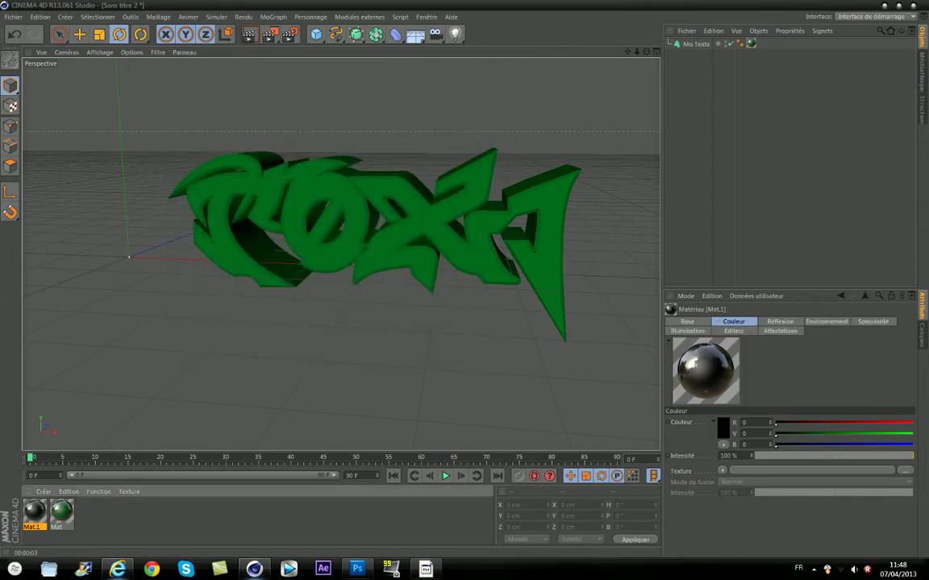
Apply the black material to the 3D text while keeping its front faces green, and render the view to check both materials.
{"action": "left_click_drag", "start_coordinate": [34, 512], "coordinate": [695, 45]}
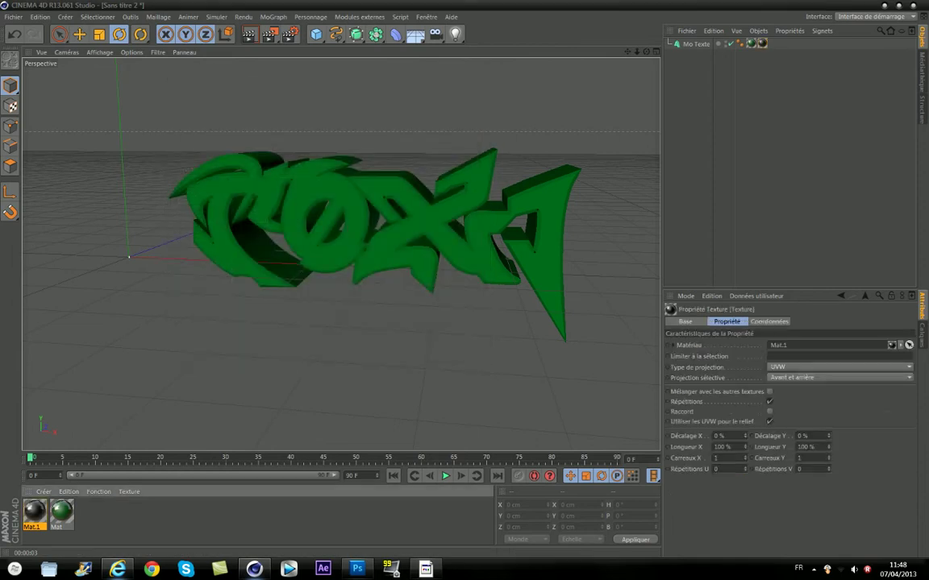
{"action": "left_click", "coordinate": [758, 145]}
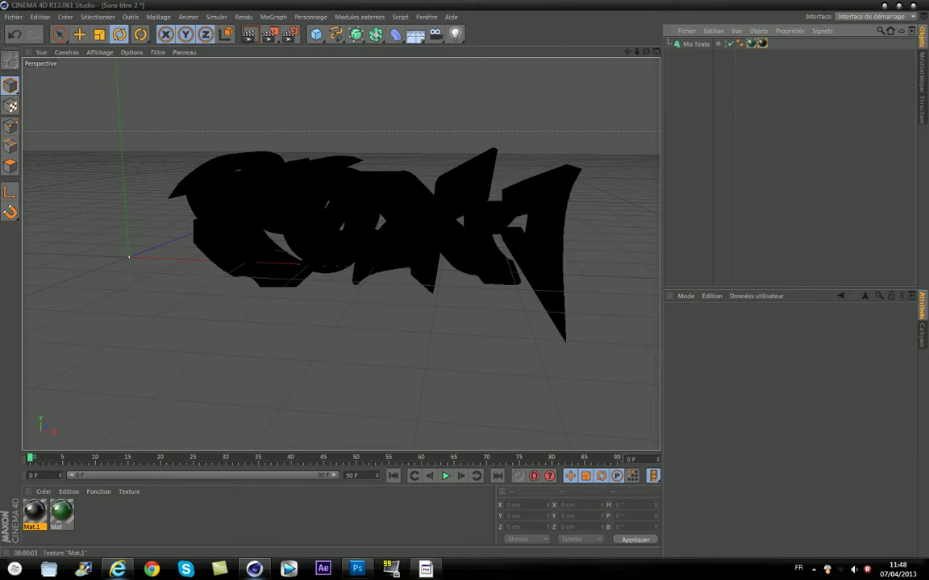
{"action": "left_click", "coordinate": [762, 44]}
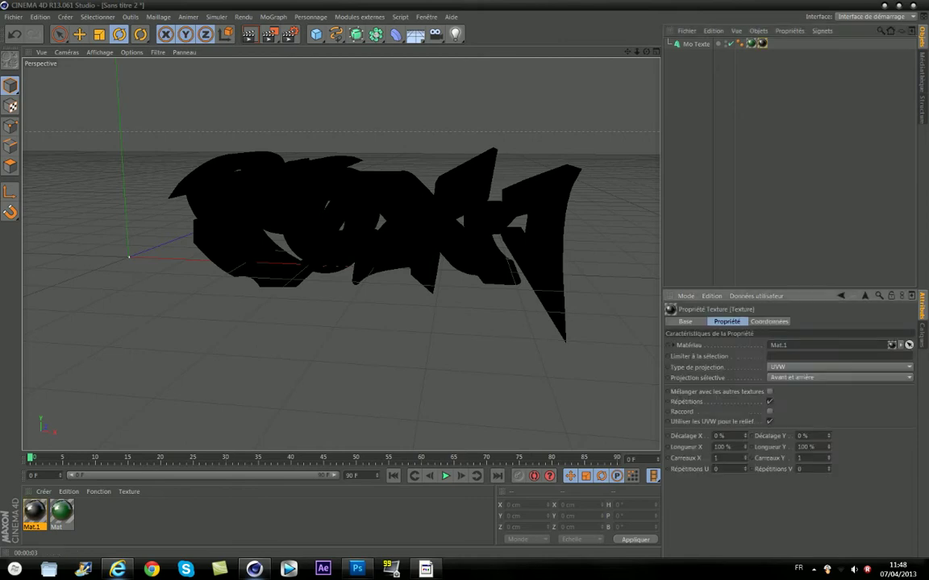
{"action": "key", "text": "Delete"}
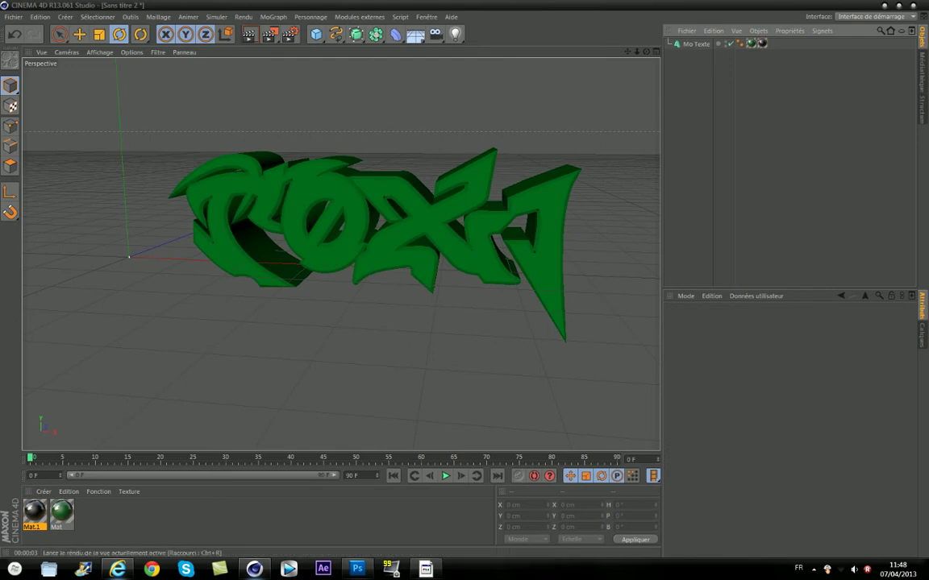
{"action": "left_click", "coordinate": [249, 34]}
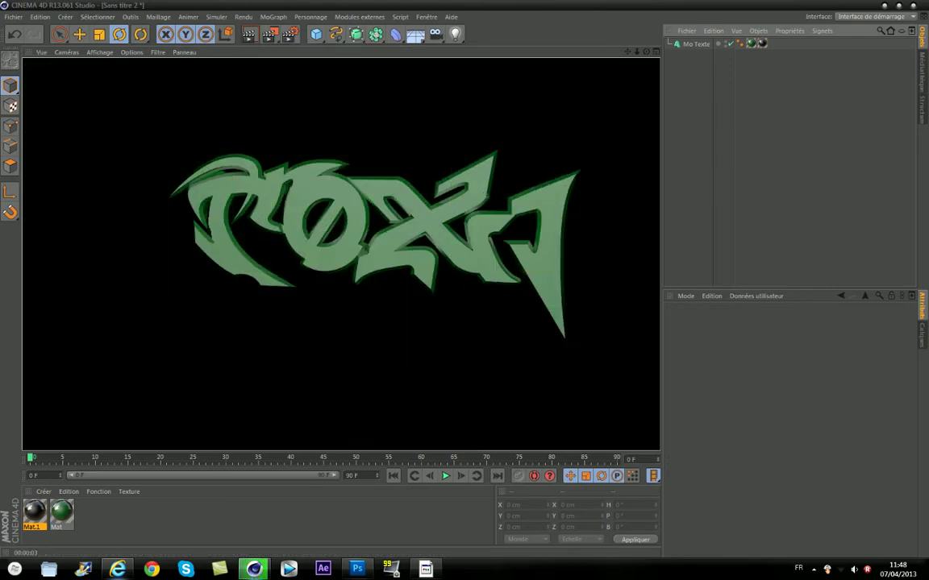
{"action": "key", "text": "a"}
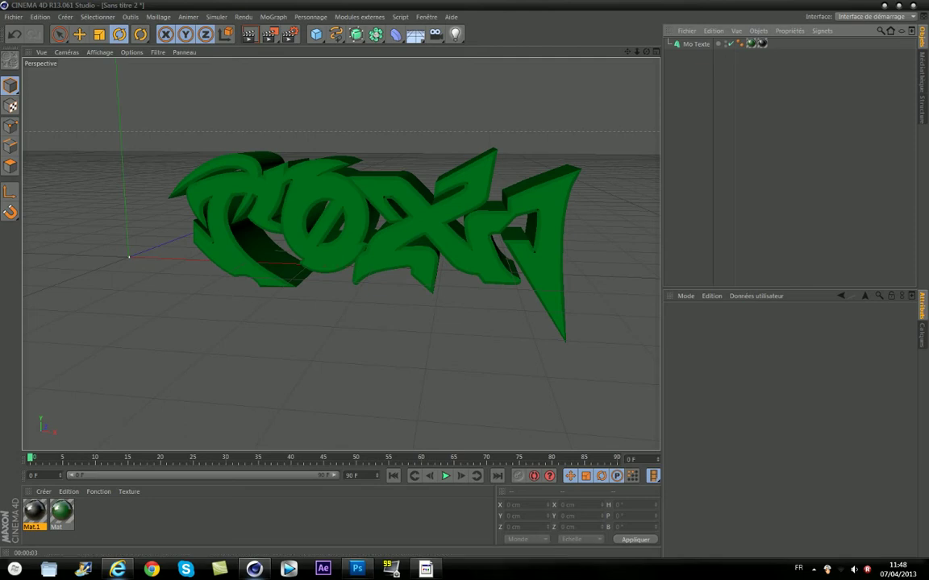
Add an Omni light and move it in front of the lower middle of the 3D text.
{"action": "left_click_drag", "start_coordinate": [354, 255], "coordinate": [340, 254], "text": "alt"}
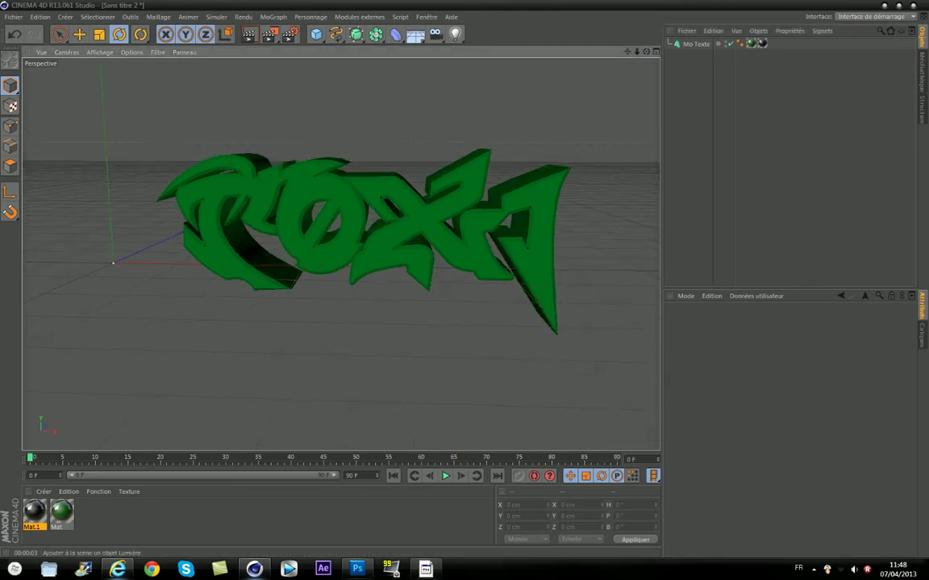
{"action": "left_click", "coordinate": [454, 34]}
{"action": "key", "text": "e"}
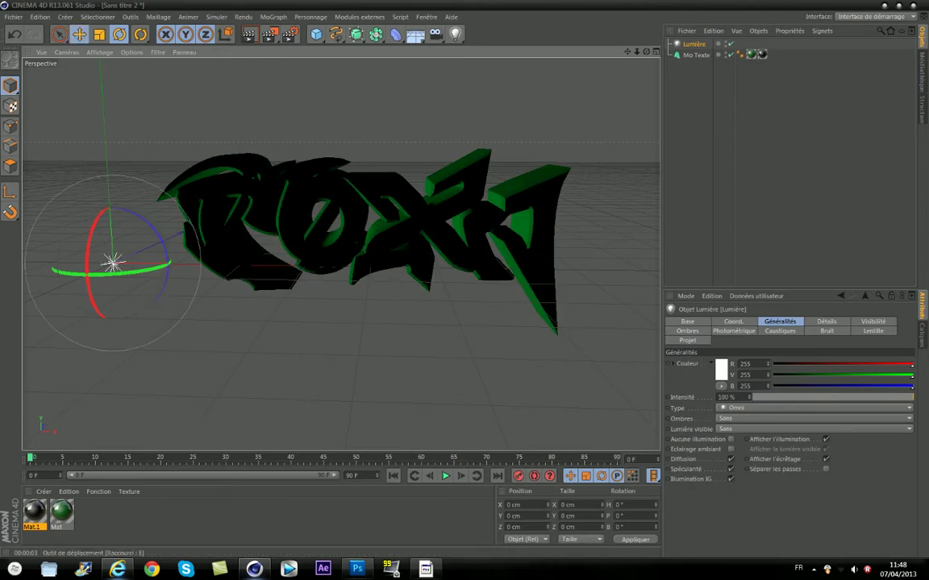
{"action": "left_click_drag", "start_coordinate": [200, 263], "coordinate": [336, 286]}
{"action": "left_click_drag", "start_coordinate": [432, 287], "coordinate": [448, 287]}
{"action": "left_click", "coordinate": [749, 145]}
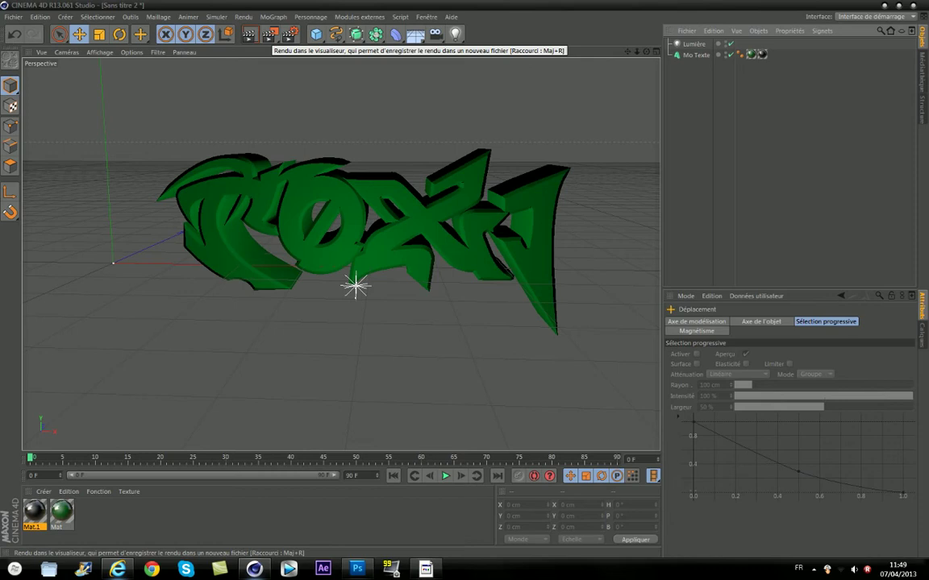
Render the lit text to logo TEXTE.png and move the saved file toward the middle of the desktop.
{"action": "left_click", "coordinate": [270, 35]}
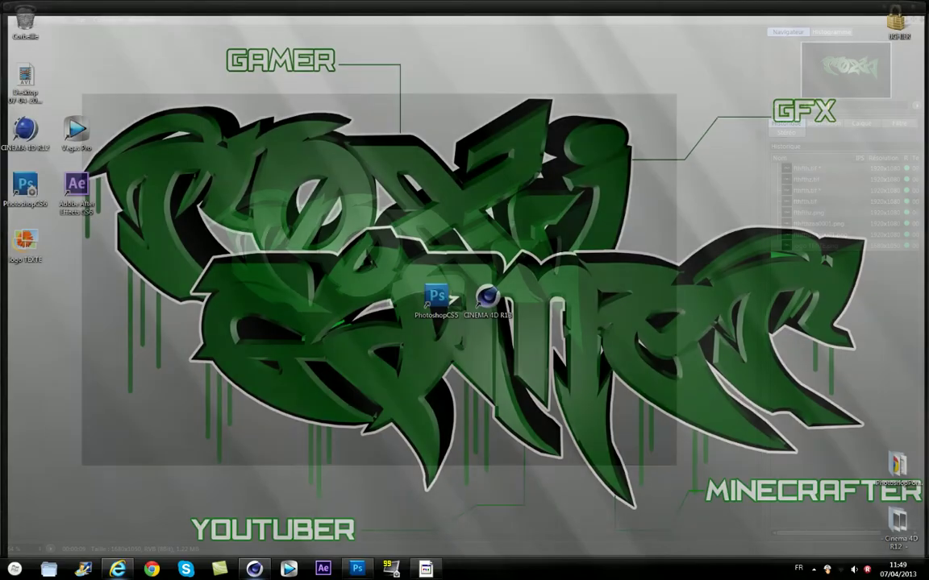
{"action": "mouse_move", "coordinate": [924, 565]}
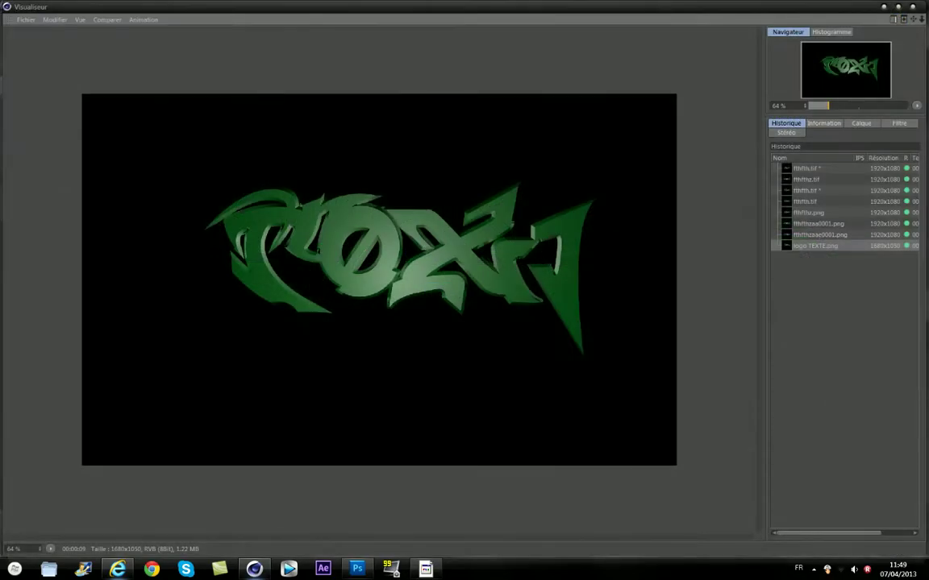
{"action": "key", "text": "super+d"}
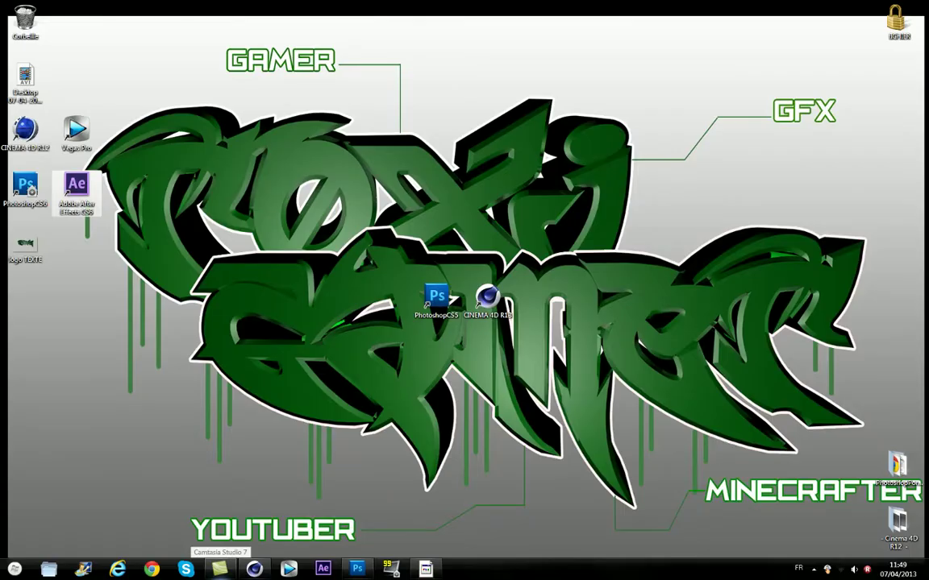
{"action": "left_click_drag", "start_coordinate": [25, 241], "coordinate": [334, 296]}
Switch back to Cinema 4D and change the wording of the 3D text to "Gamer".
{"action": "left_click", "coordinate": [254, 569]}
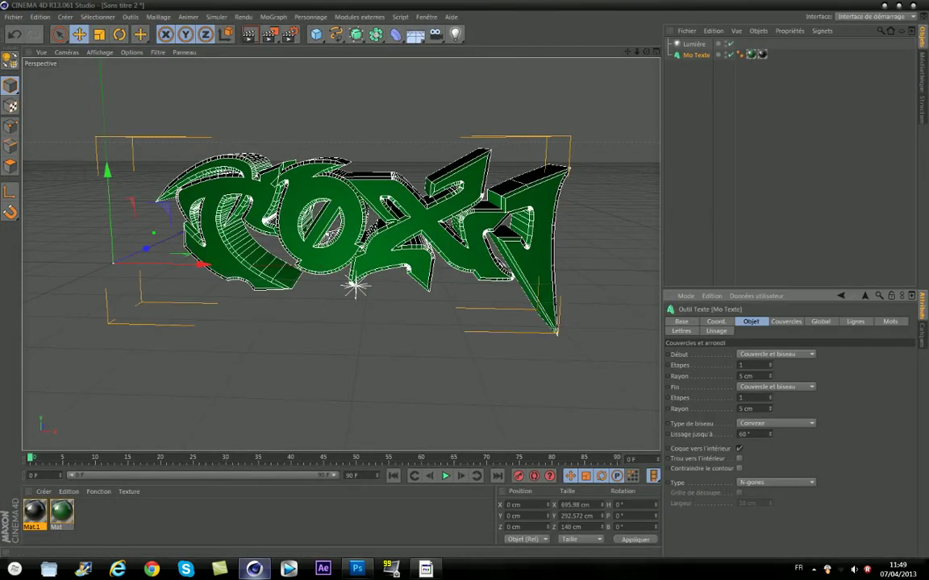
{"action": "key", "text": "BackSpace"}
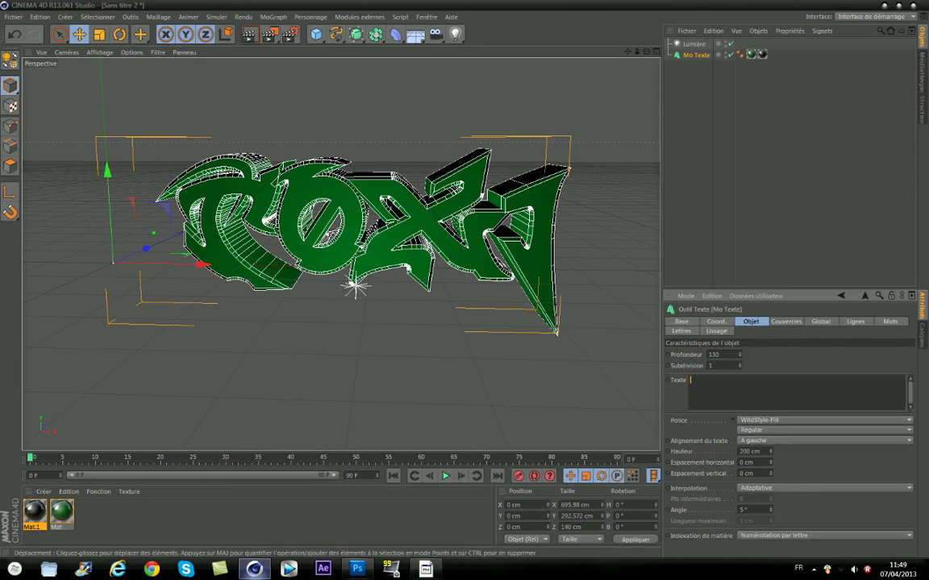
{"action": "key", "text": "Caps_Lock"}
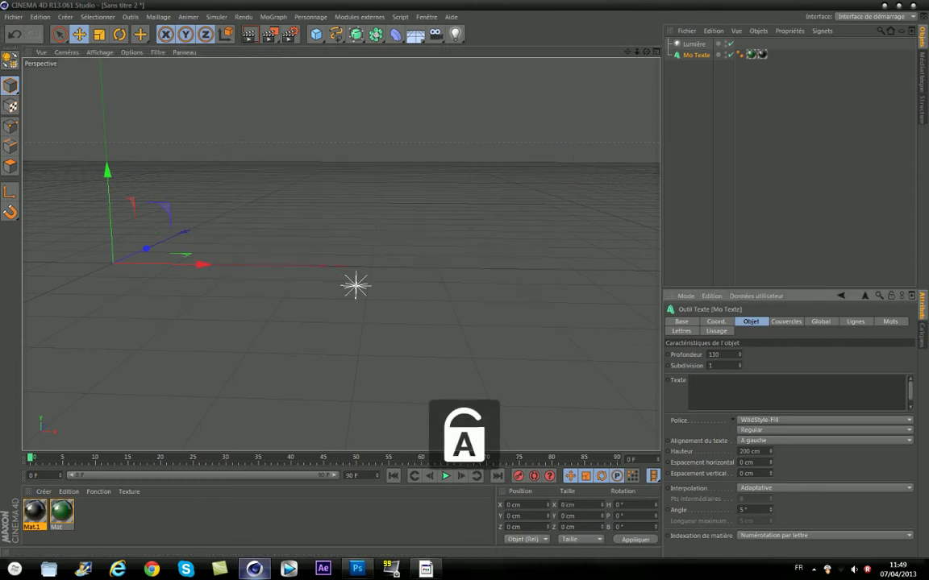
{"action": "type", "text": "G"}
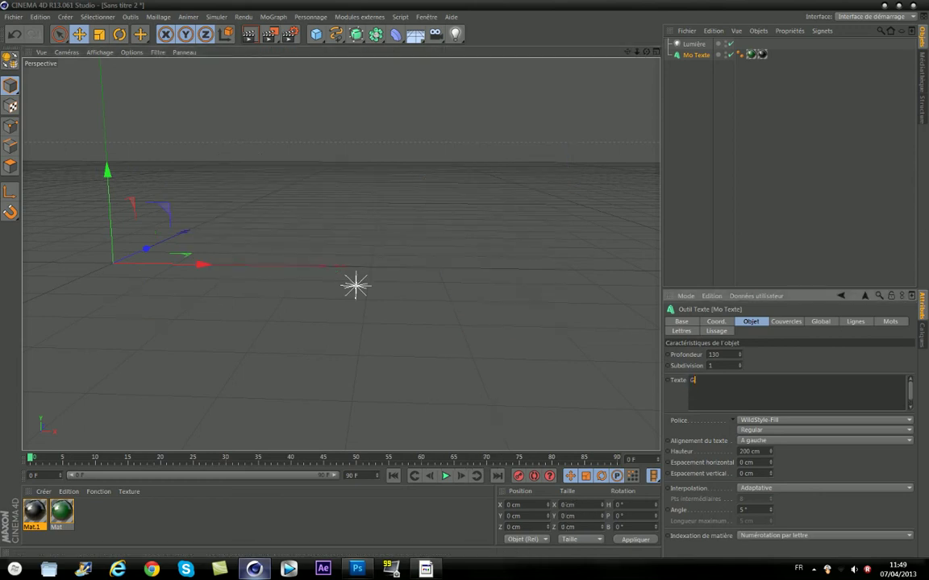
{"action": "key", "text": "Caps_Lock"}
{"action": "type", "text": "amer"}
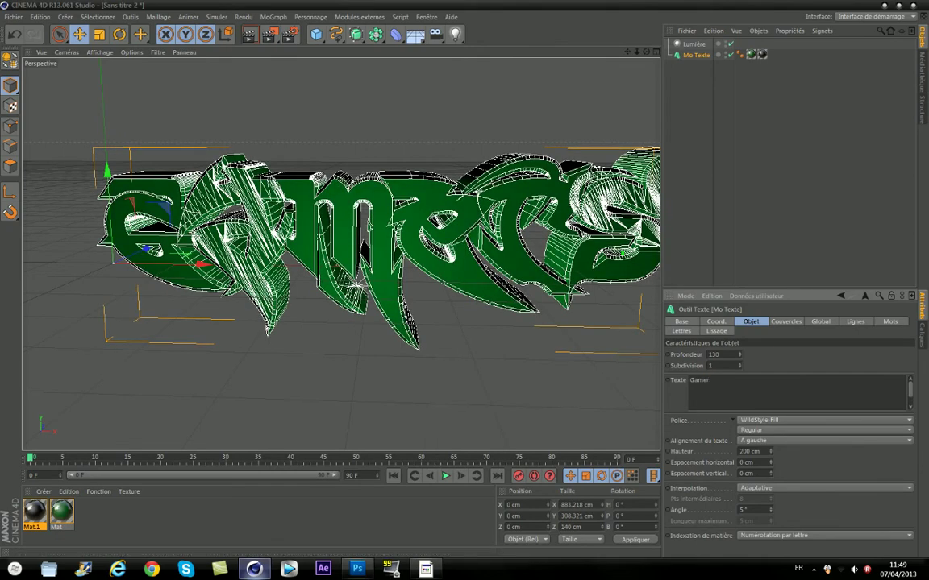
{"action": "left_click", "coordinate": [356, 285]}
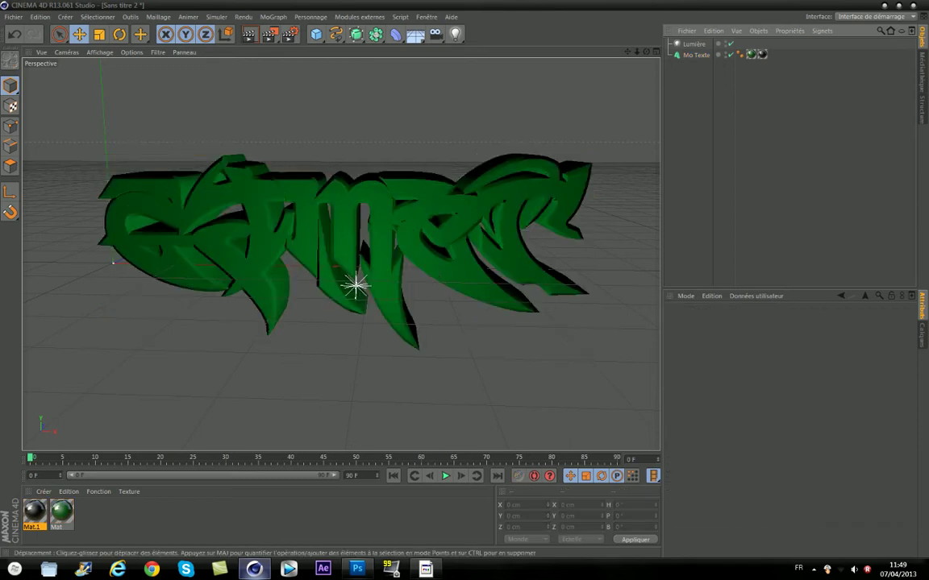
{"action": "left_click", "coordinate": [269, 34]}
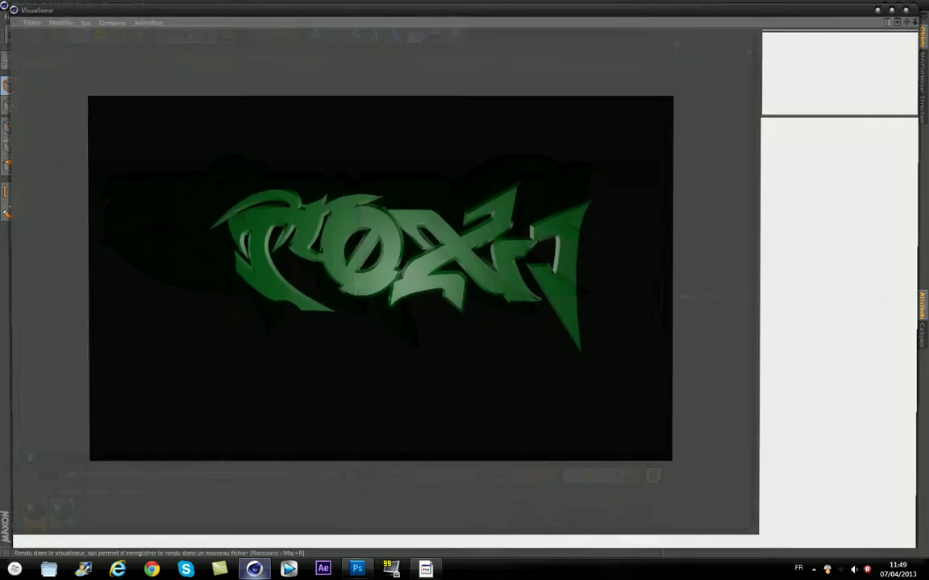
{"action": "left_click", "coordinate": [533, 320]}
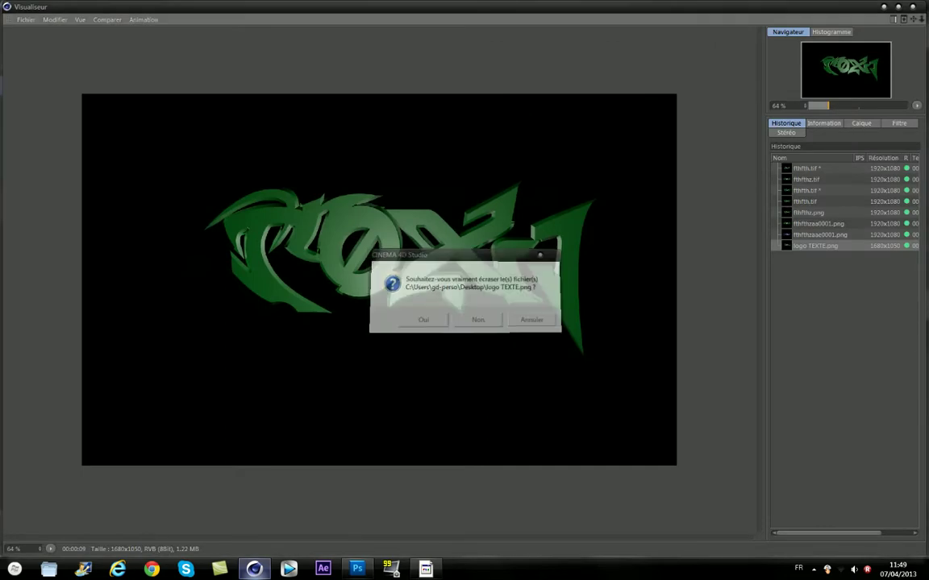
{"action": "left_click", "coordinate": [884, 6]}
Set the render output file name to logo TEXTEz and render the "Gamer" text to the picture viewer.
{"action": "key", "text": "ctrl+b"}
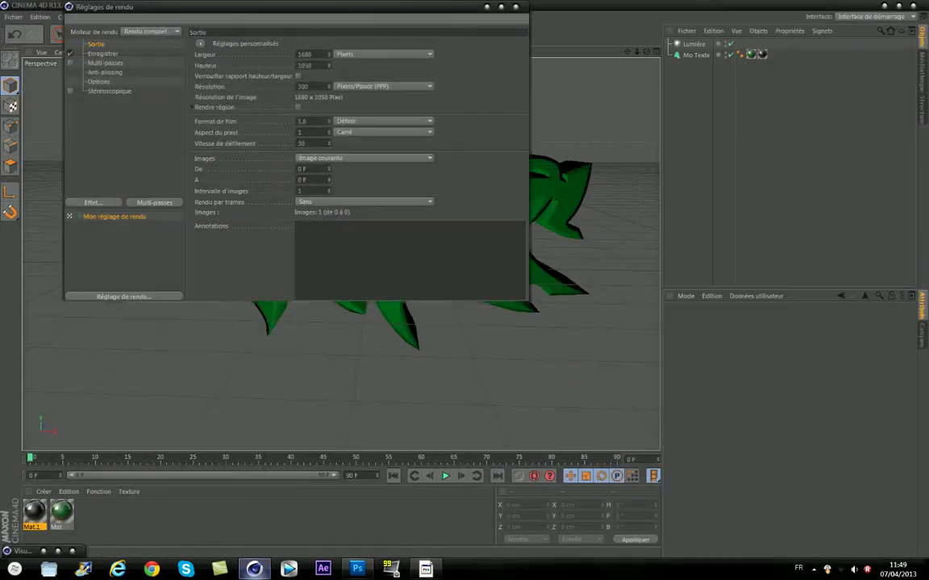
{"action": "left_click", "coordinate": [102, 53]}
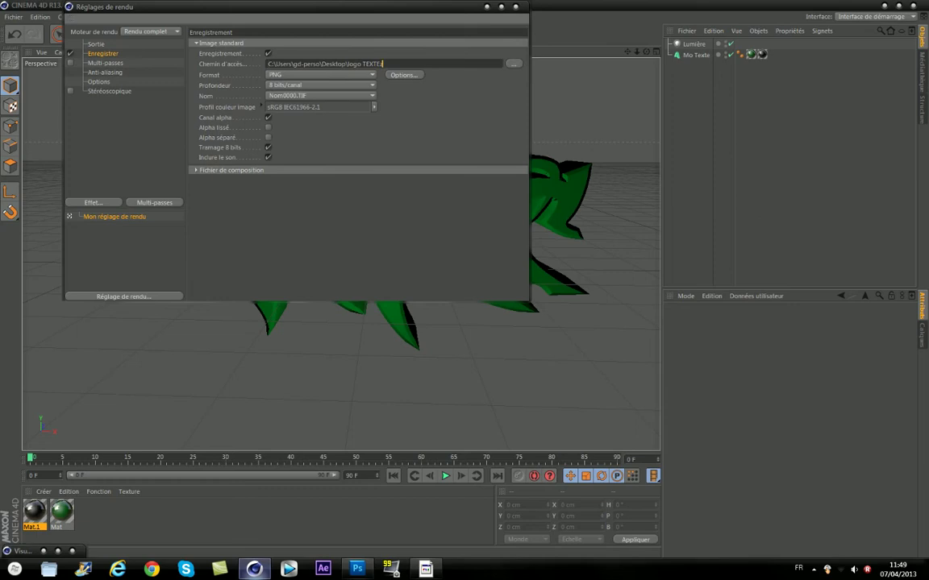
{"action": "left_click", "coordinate": [515, 7]}
{"action": "left_click", "coordinate": [269, 34]}
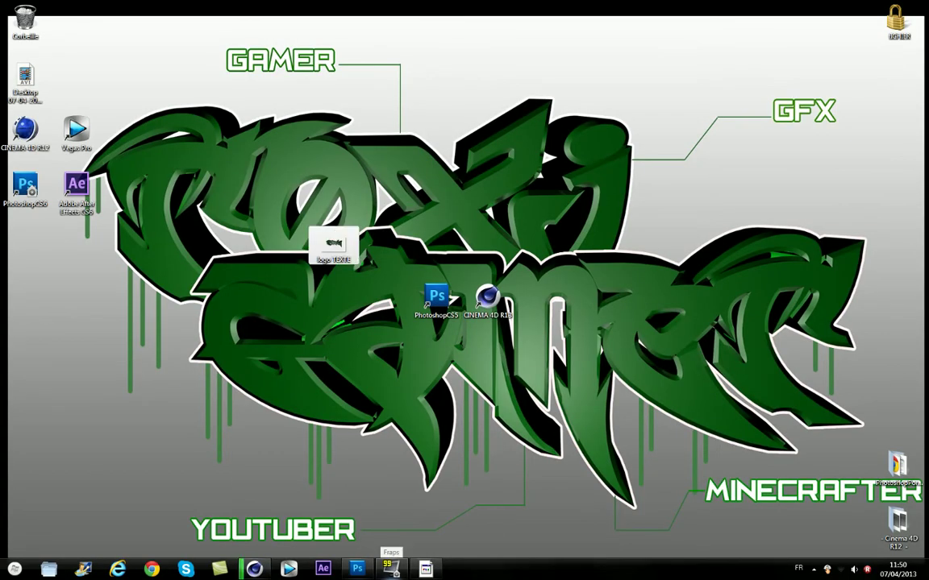
Place logo TEXTE in the Photoshop document, scaled to 21.26% by 20.85% and centred at X 550.50 px, Y 388.00 px.
{"action": "left_click_drag", "start_coordinate": [333, 192], "coordinate": [363, 495]}
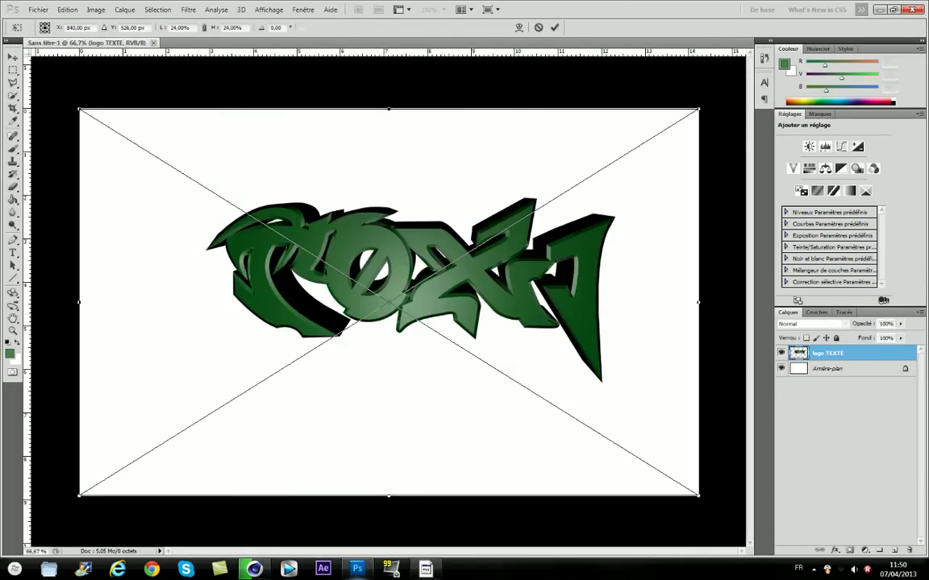
{"action": "left_click_drag", "start_coordinate": [386, 298], "coordinate": [280, 239]}
{"action": "left_click_drag", "start_coordinate": [592, 438], "coordinate": [522, 387]}
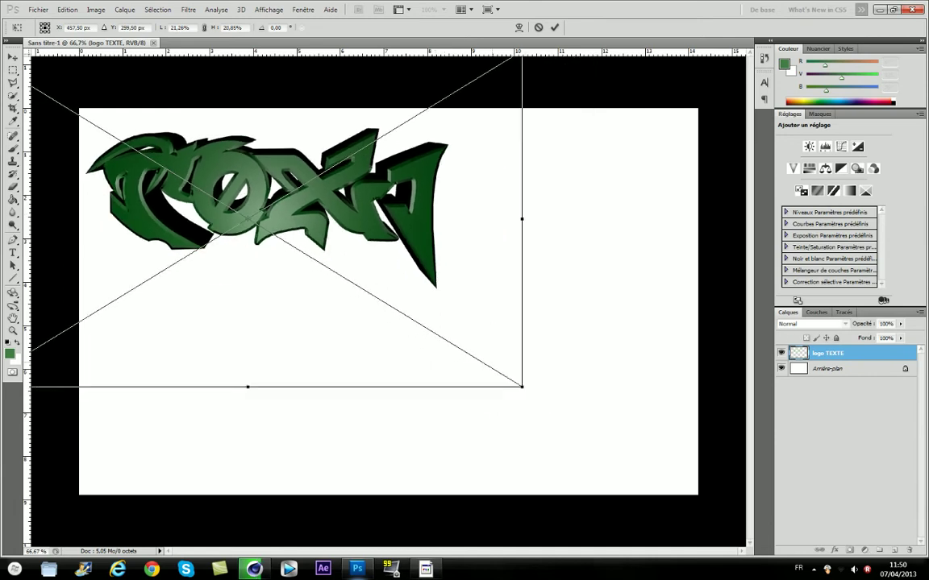
{"action": "left_click_drag", "start_coordinate": [322, 242], "coordinate": [357, 275]}
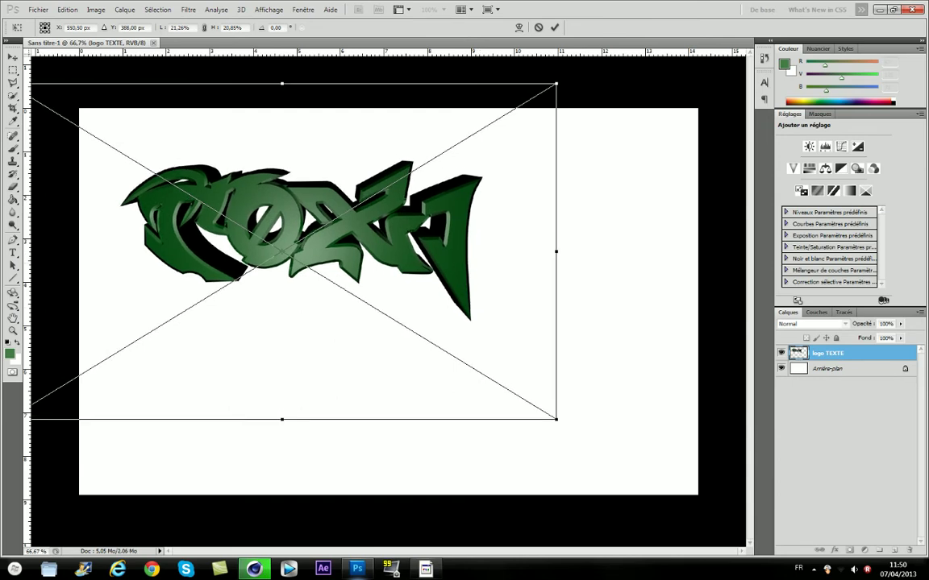
{"action": "key", "text": "Return"}
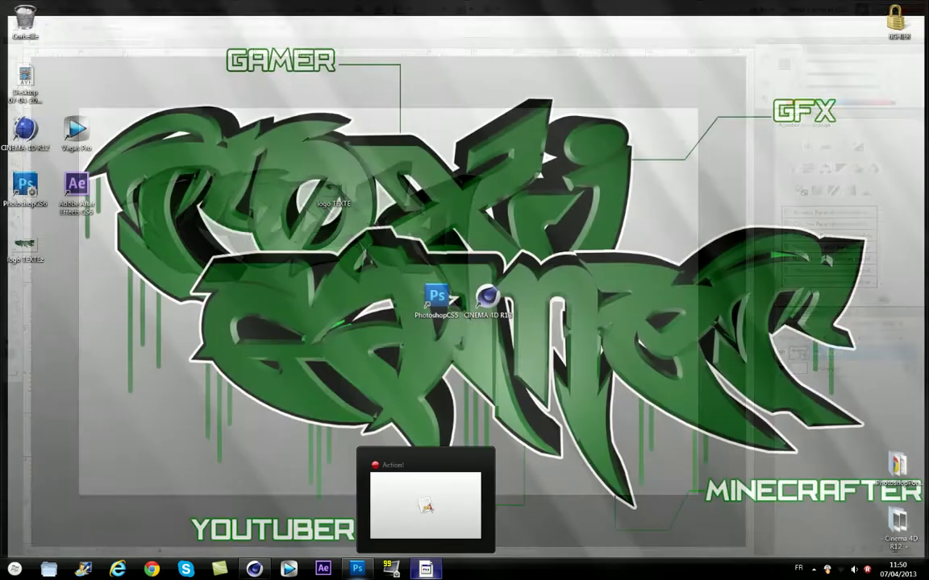
Move the logo TEXTEz file below logo TEXTE on the desktop and place it in the open Photoshop document.
{"action": "left_click", "coordinate": [925, 569]}
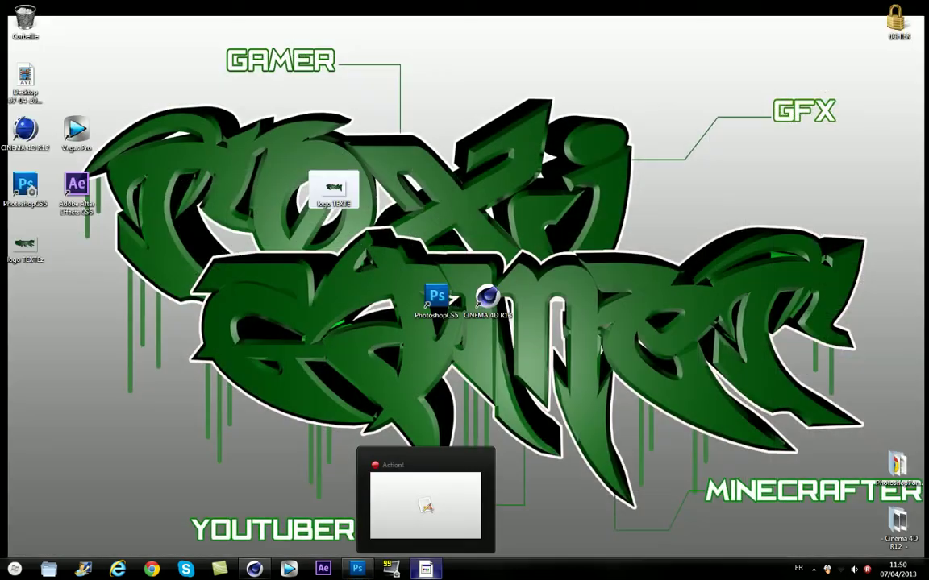
{"action": "left_click_drag", "start_coordinate": [25, 245], "coordinate": [332, 256]}
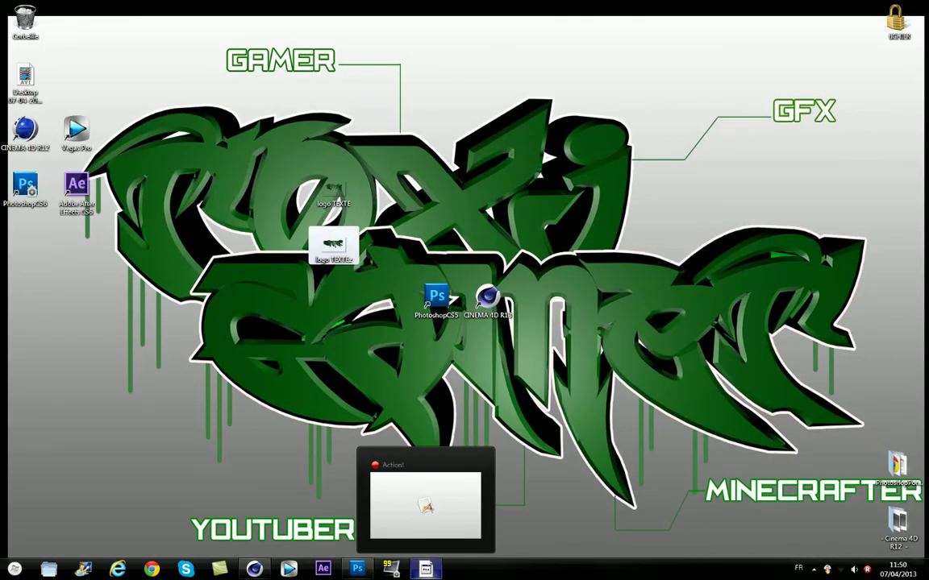
{"action": "mouse_move", "coordinate": [426, 506]}
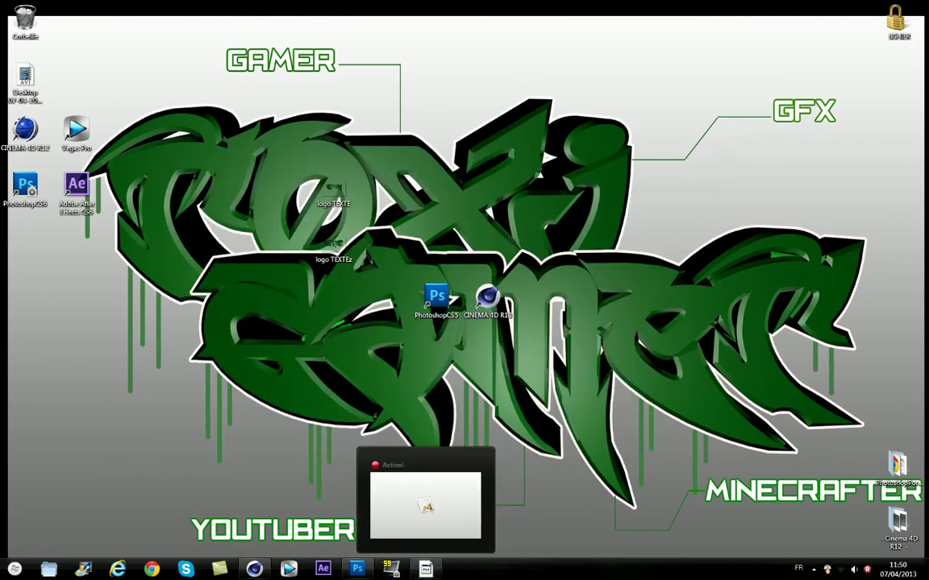
{"action": "left_click_drag", "start_coordinate": [333, 244], "coordinate": [427, 378]}
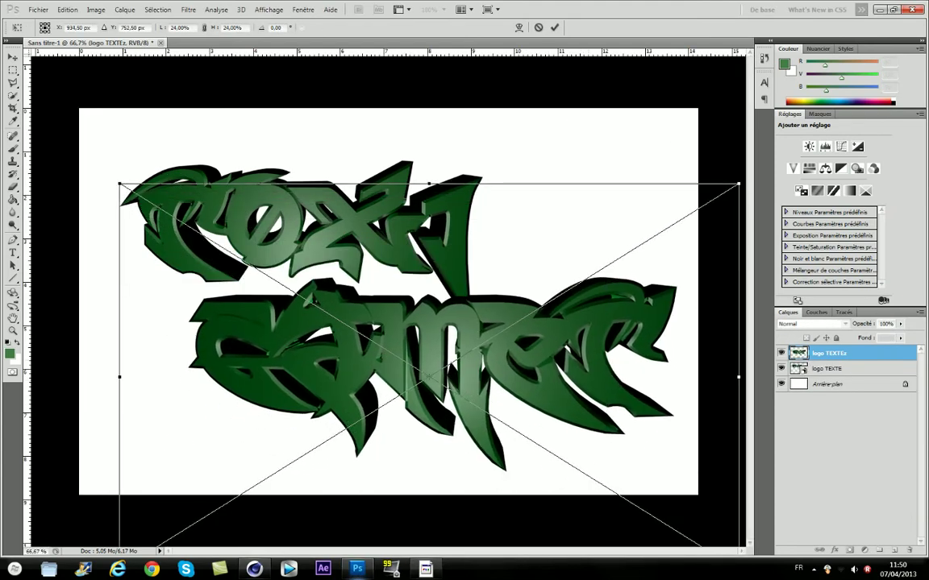
Scale the placed logo TEXTEz to about 23.08% by 22.42% and move it up over the lower edge of the first word.
{"action": "left_click_drag", "start_coordinate": [738, 185], "coordinate": [718, 202]}
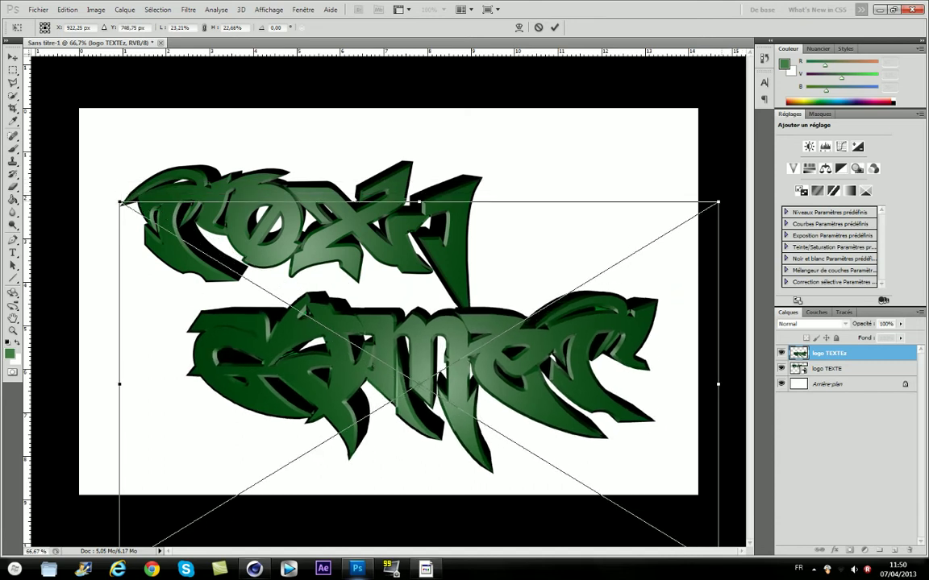
{"action": "left_click_drag", "start_coordinate": [714, 318], "coordinate": [695, 257]}
{"action": "right_click", "coordinate": [459, 569]}
{"action": "left_click", "coordinate": [415, 488]}
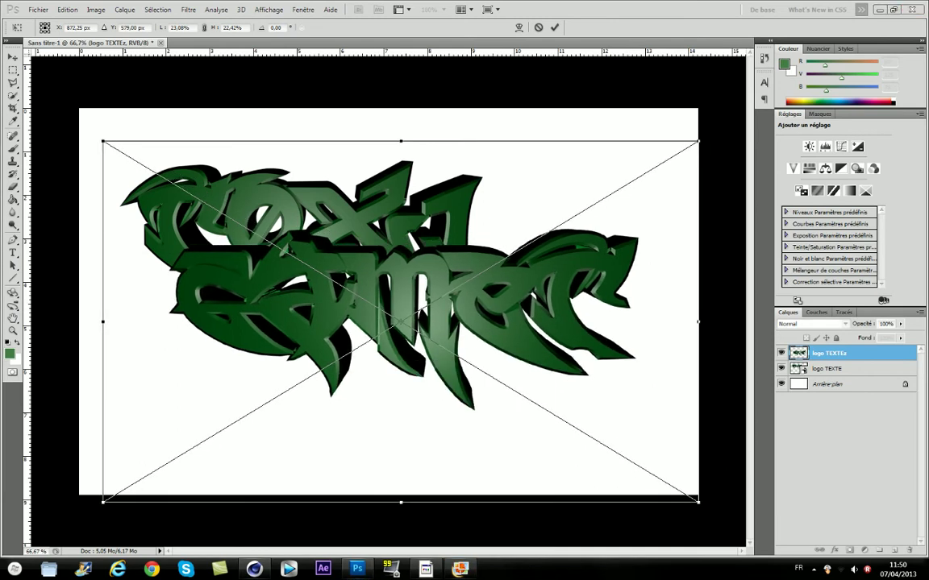
Nudge logo TEXTEz down until it is centred at Y 655.50 px and apply the placement.
{"action": "key", "text": "Down"}
{"action": "key", "text": "Down"}
{"action": "key", "text": "Down"}
{"action": "key", "text": "Down"}
{"action": "key", "text": "Down"}
{"action": "key", "text": "Down"}
{"action": "key", "text": "Down"}
{"action": "key", "text": "Down"}
{"action": "key", "text": "Down"}
{"action": "key", "text": "Down"}
{"action": "key", "text": "Down"}
{"action": "key", "text": "Down"}
{"action": "key", "text": "Down"}
{"action": "key", "text": "Down"}
{"action": "key", "text": "Down"}
{"action": "key", "text": "Down"}
{"action": "key", "text": "Down"}
{"action": "key", "text": "Down"}
{"action": "key", "text": "Down"}
{"action": "key", "text": "Down"}
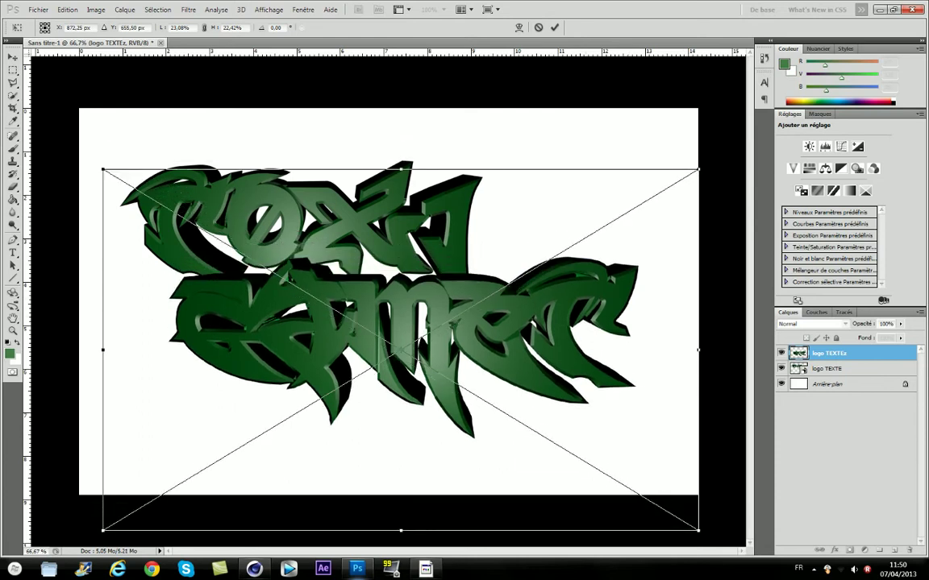
{"action": "key", "text": "Return"}
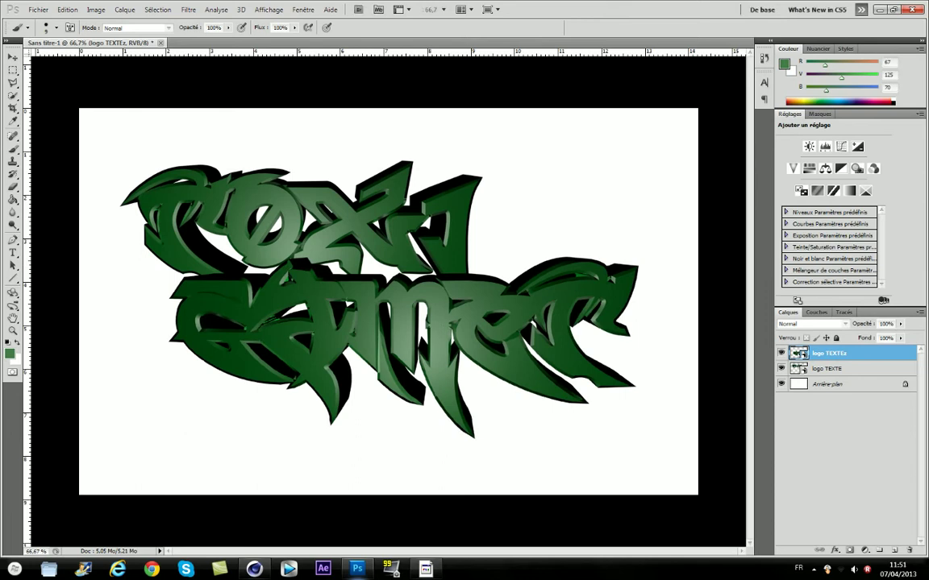
Add a white ffffff outside stroke of 5 px to the logo TEXTEz layer.
{"action": "key", "text": "h"}
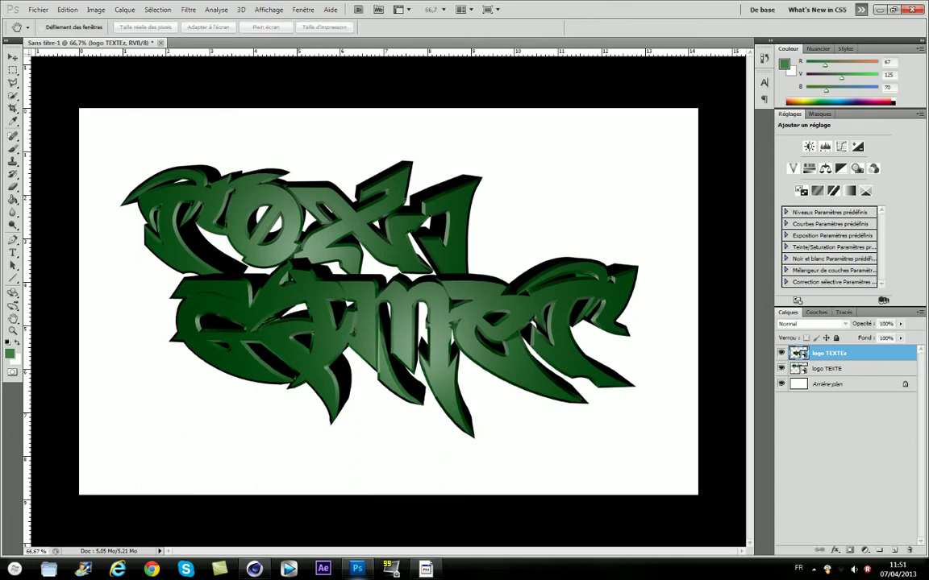
{"action": "double_click", "coordinate": [870, 354]}
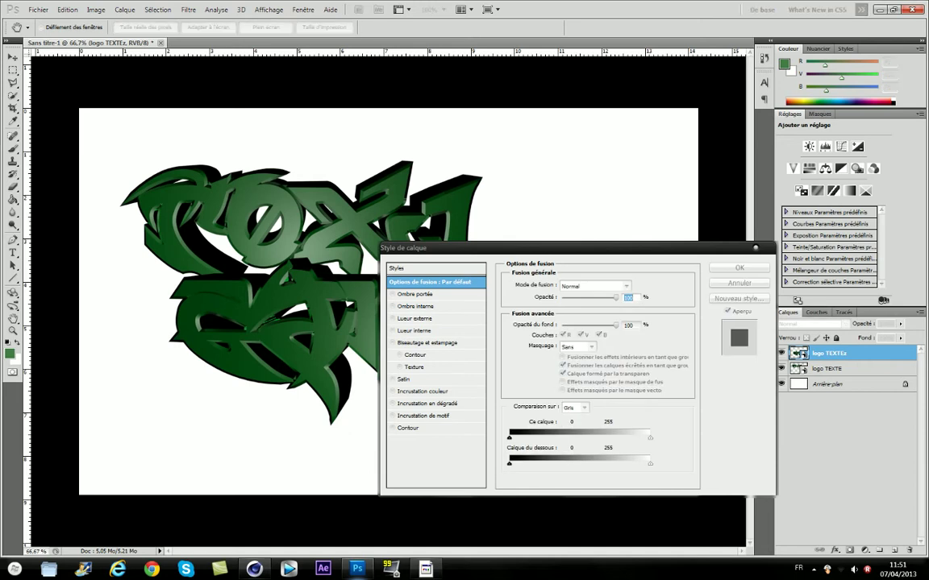
{"action": "left_click", "coordinate": [408, 427]}
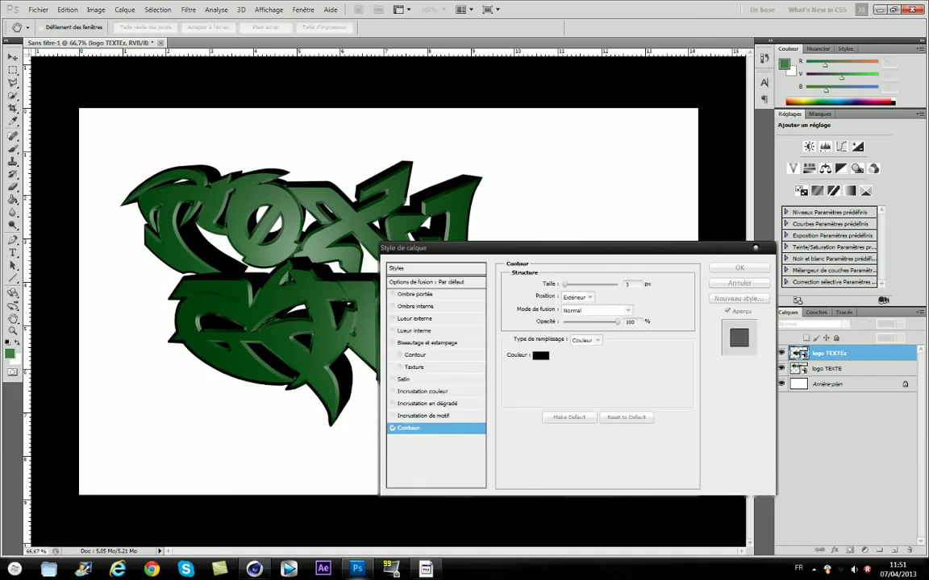
{"action": "left_click", "coordinate": [630, 285]}
{"action": "key", "text": "BackSpace"}
{"action": "type", "text": "5"}
{"action": "left_click", "coordinate": [540, 355]}
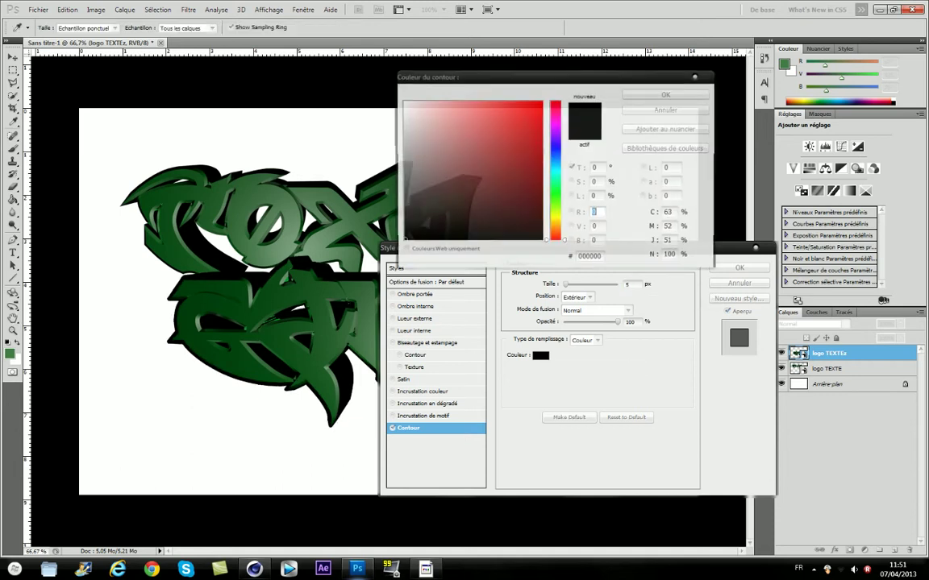
{"action": "left_click", "coordinate": [402, 102]}
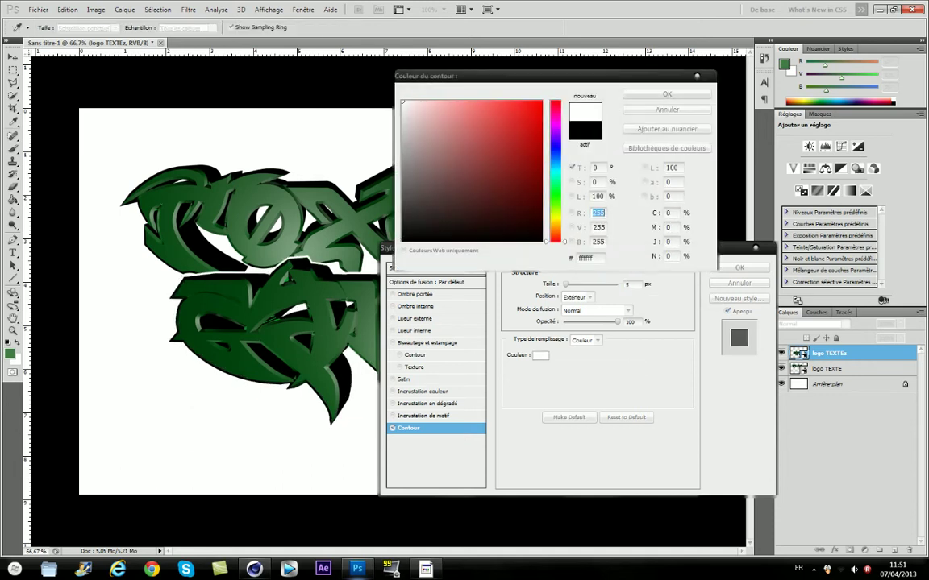
{"action": "key", "text": "Return"}
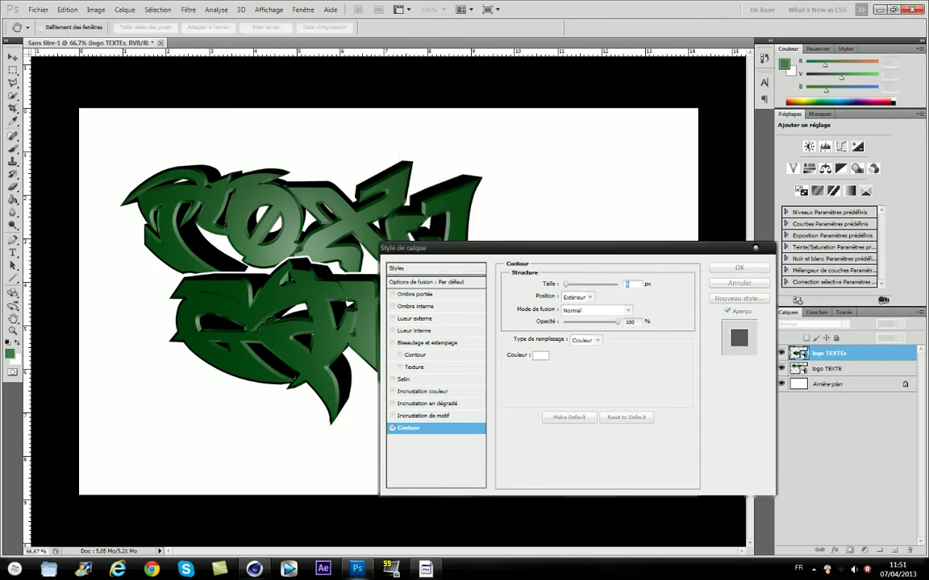
{"action": "key", "text": "Return"}
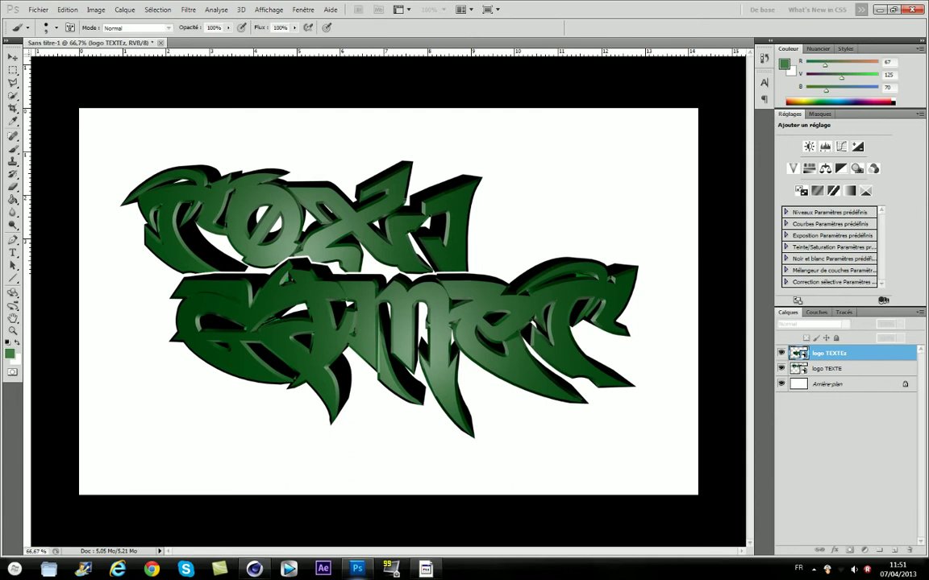
{"action": "double_click", "coordinate": [875, 353]}
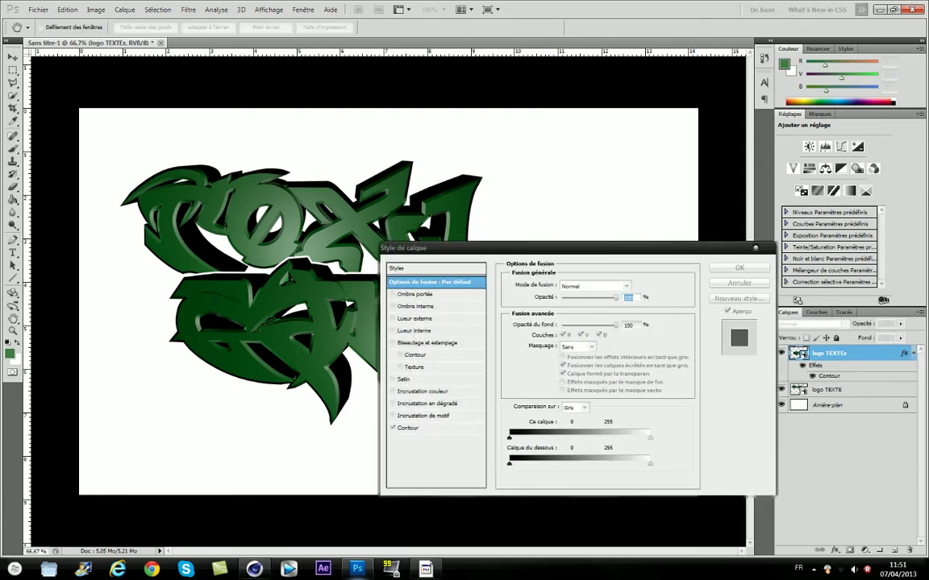
{"action": "key", "text": "Return"}
Give the logo TEXTE layer a white outside stroke of 5 px.
{"action": "double_click", "coordinate": [828, 390]}
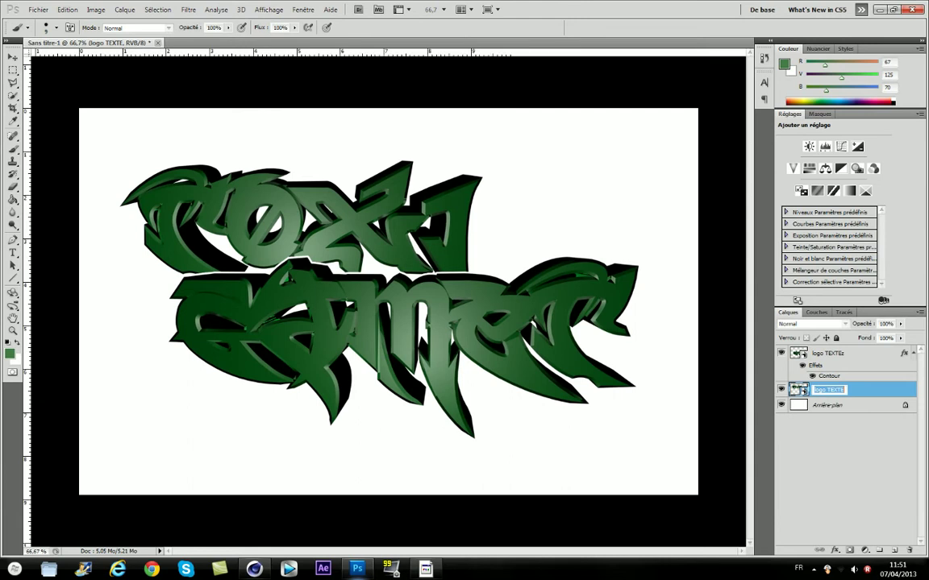
{"action": "key", "text": "Return"}
{"action": "double_click", "coordinate": [874, 389]}
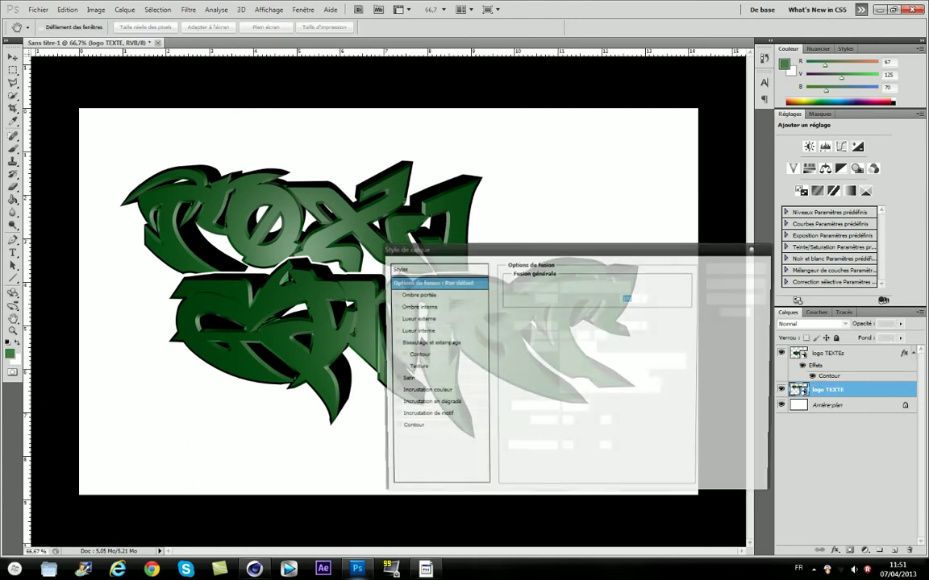
{"action": "left_click", "coordinate": [408, 428]}
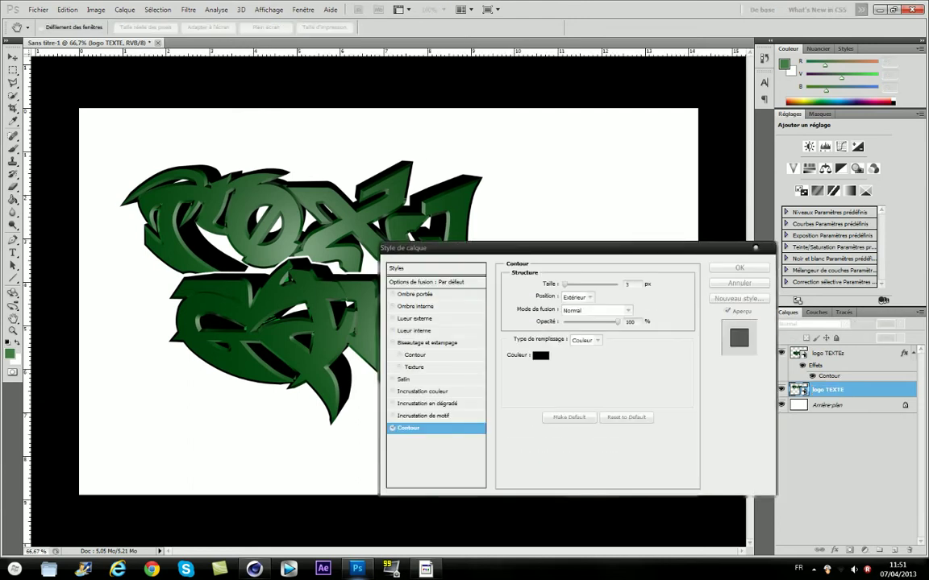
{"action": "left_click_drag", "start_coordinate": [564, 284], "coordinate": [566, 284]}
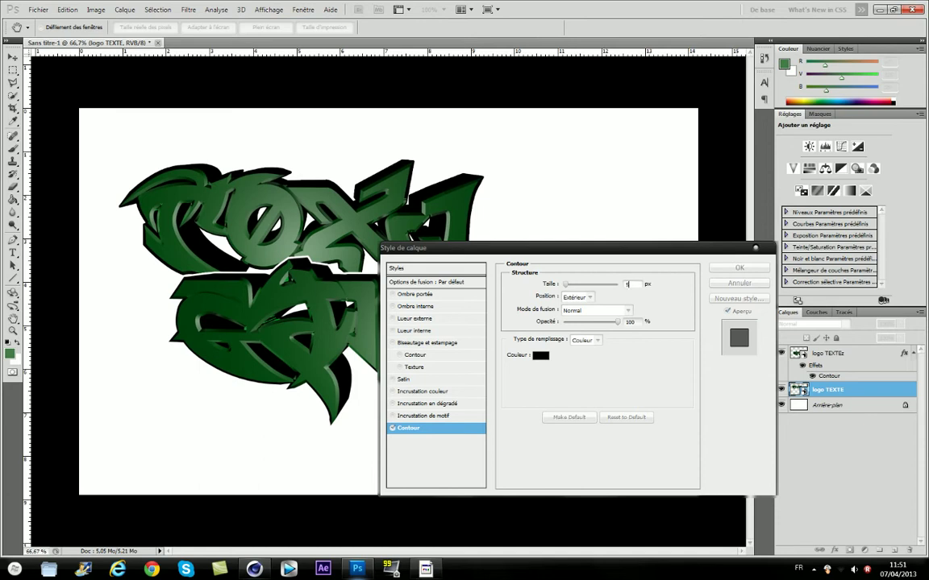
{"action": "left_click", "coordinate": [540, 356]}
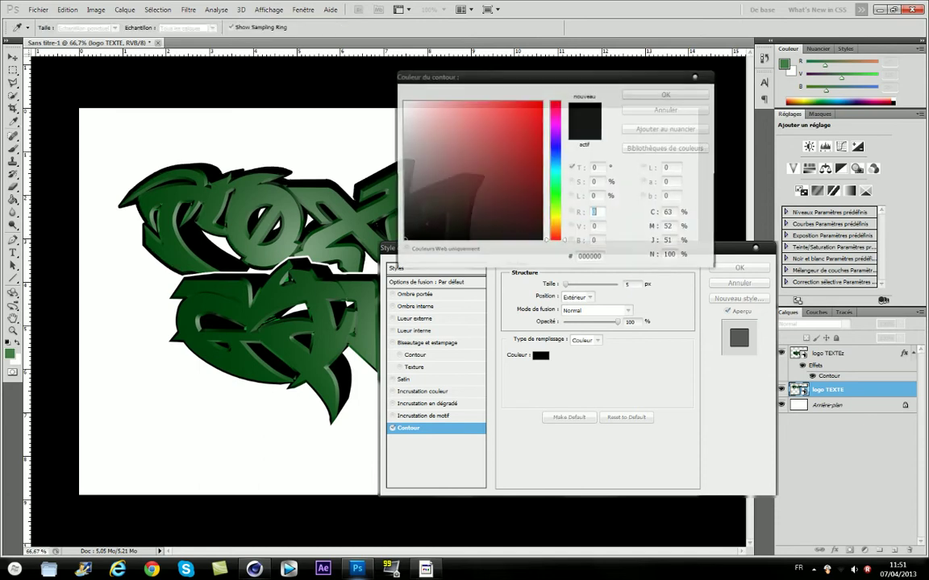
{"action": "left_click", "coordinate": [512, 189]}
{"action": "left_click", "coordinate": [403, 103]}
{"action": "key", "text": "Return"}
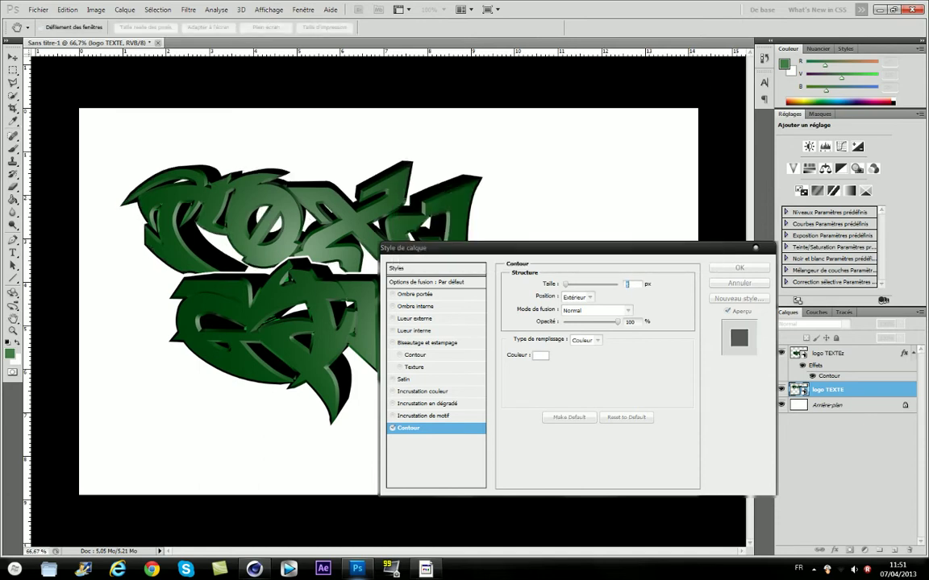
{"action": "key", "text": "Return"}
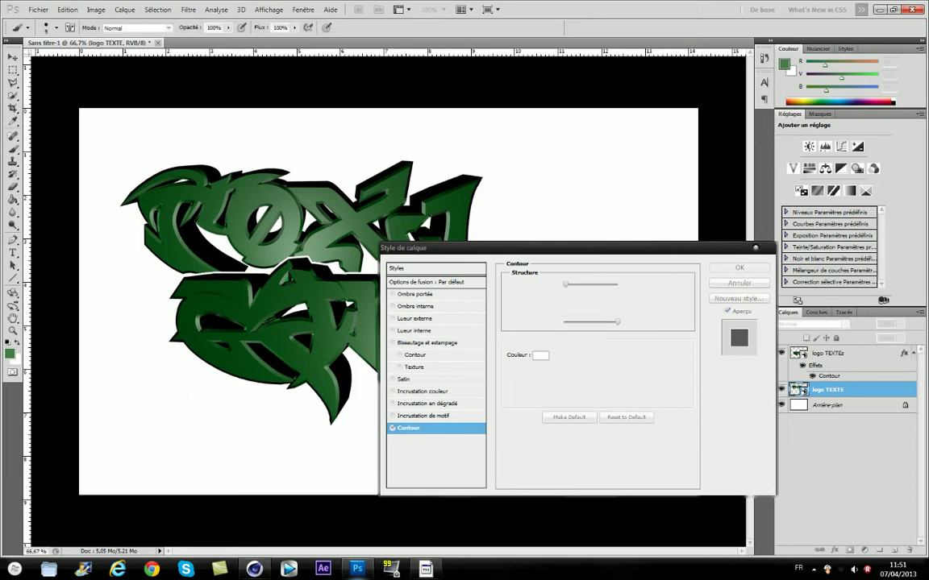
Convert the locked background layer Arrière-plan into a regular layer.
{"action": "left_click", "coordinate": [838, 425]}
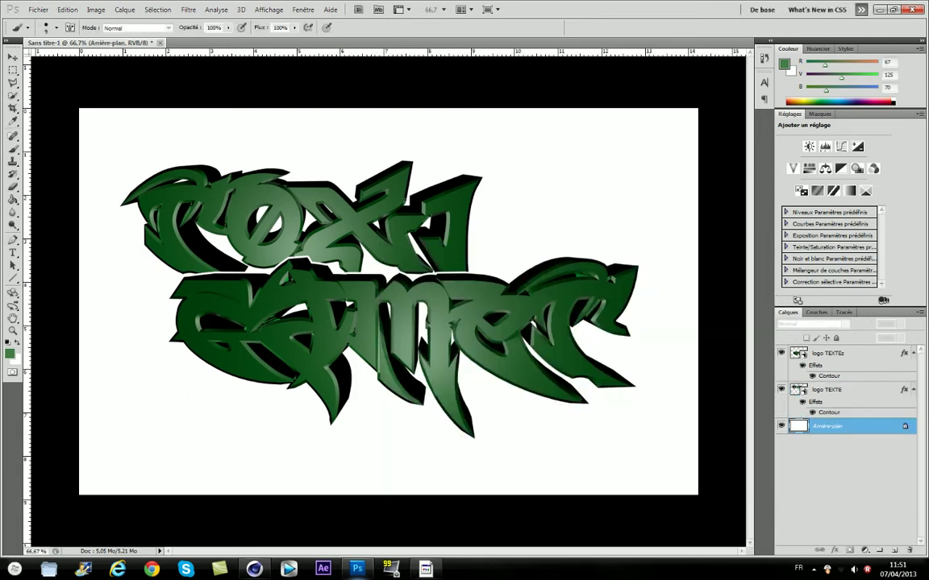
{"action": "key", "text": "ctrl+shift+n"}
{"action": "key", "text": "Return"}
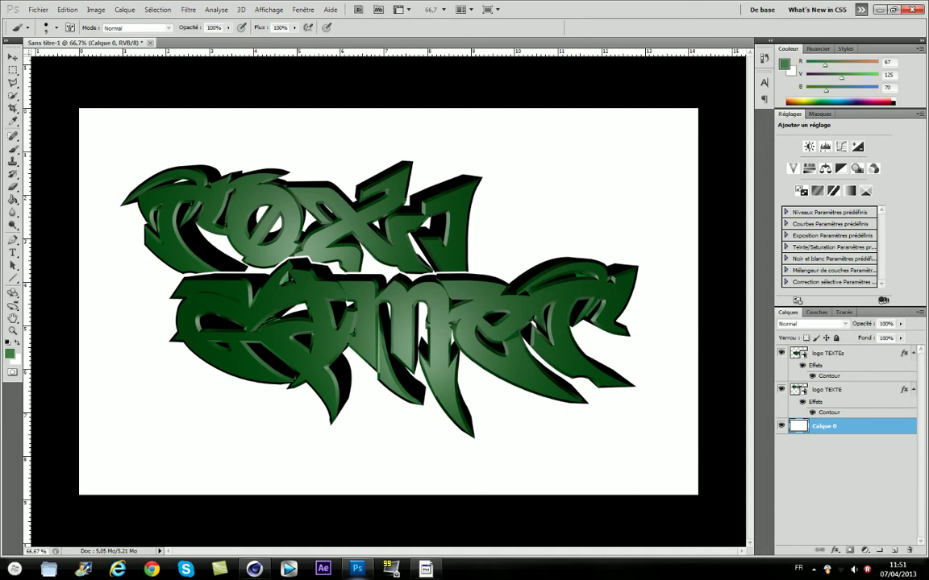
Apply a linear gradient overlay to the white backdrop layer, changing the gradient's black stop to grey 676767.
{"action": "double_click", "coordinate": [862, 426]}
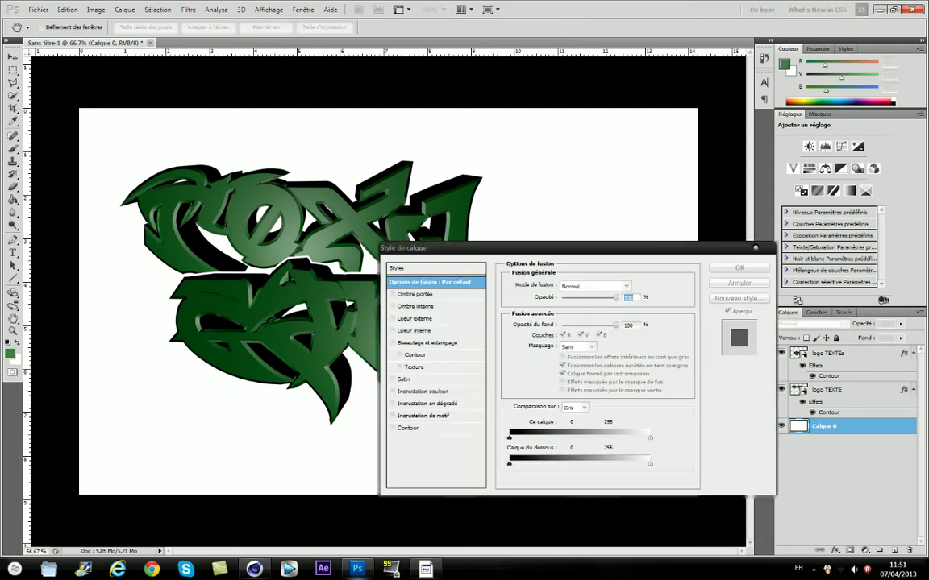
{"action": "left_click", "coordinate": [427, 403]}
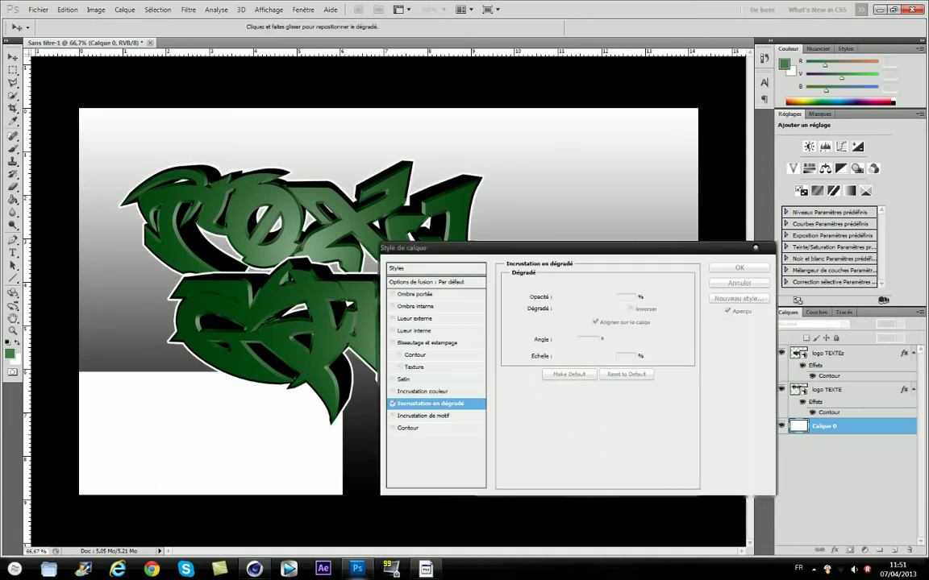
{"action": "left_click", "coordinate": [586, 308]}
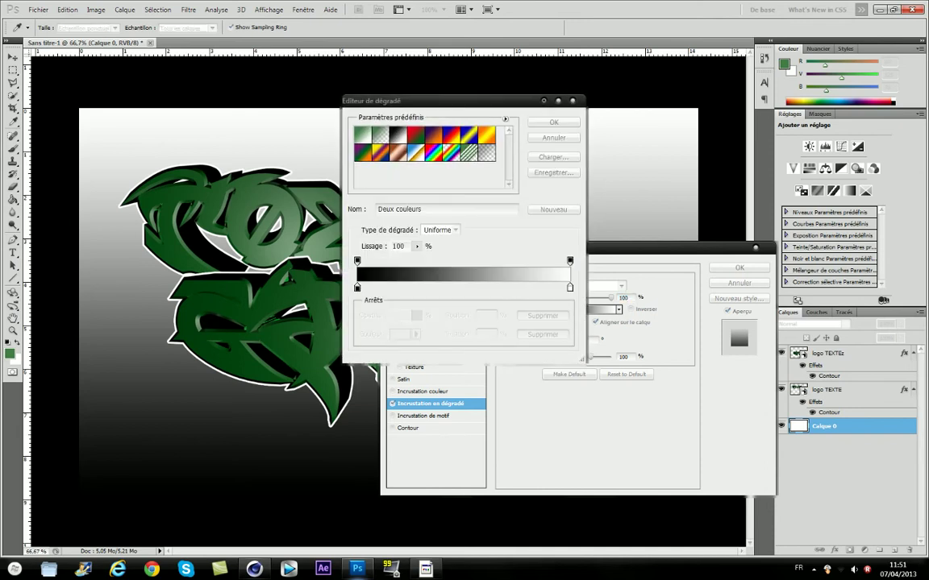
{"action": "left_click", "coordinate": [399, 334]}
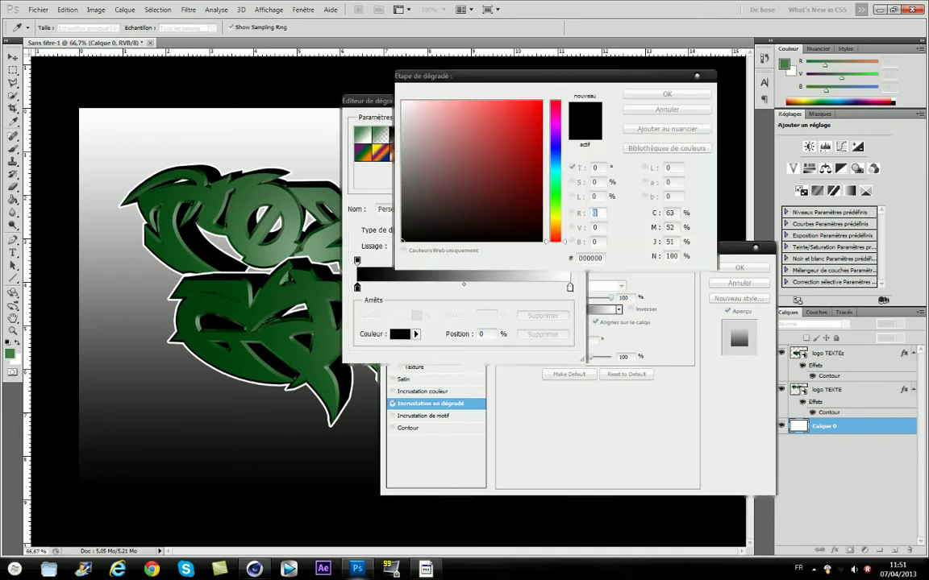
{"action": "left_click", "coordinate": [418, 180]}
{"action": "left_click", "coordinate": [402, 184]}
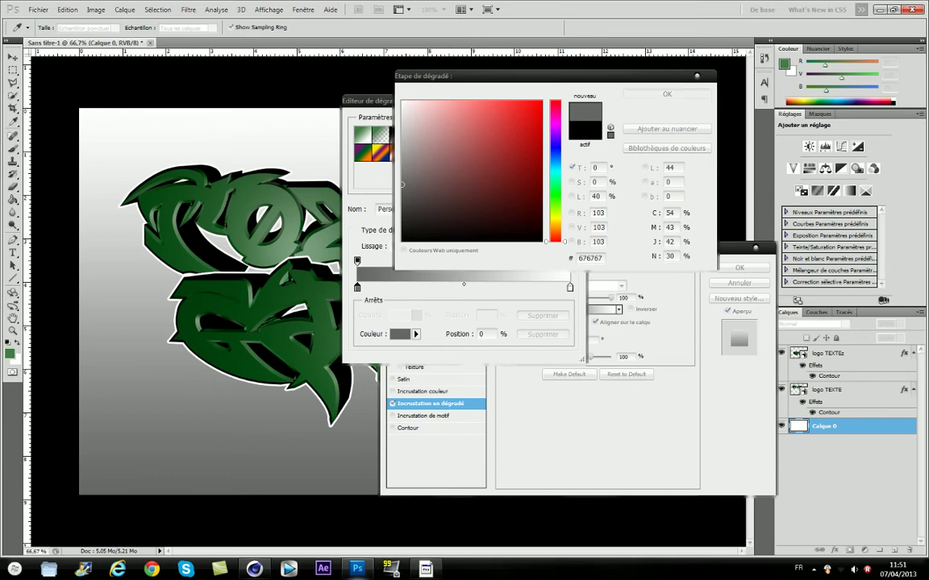
{"action": "key", "text": "Return"}
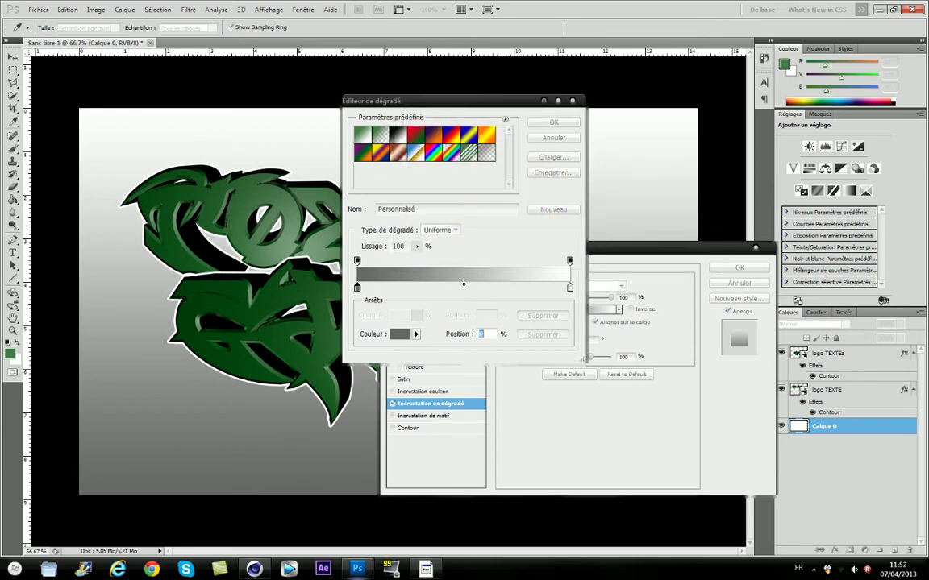
{"action": "key", "text": "Return"}
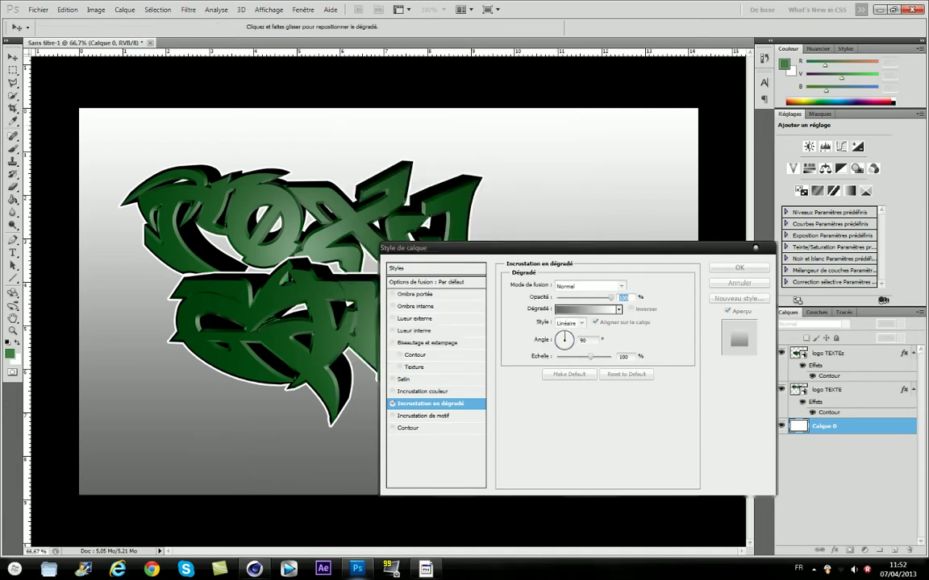
{"action": "key", "text": "Return"}
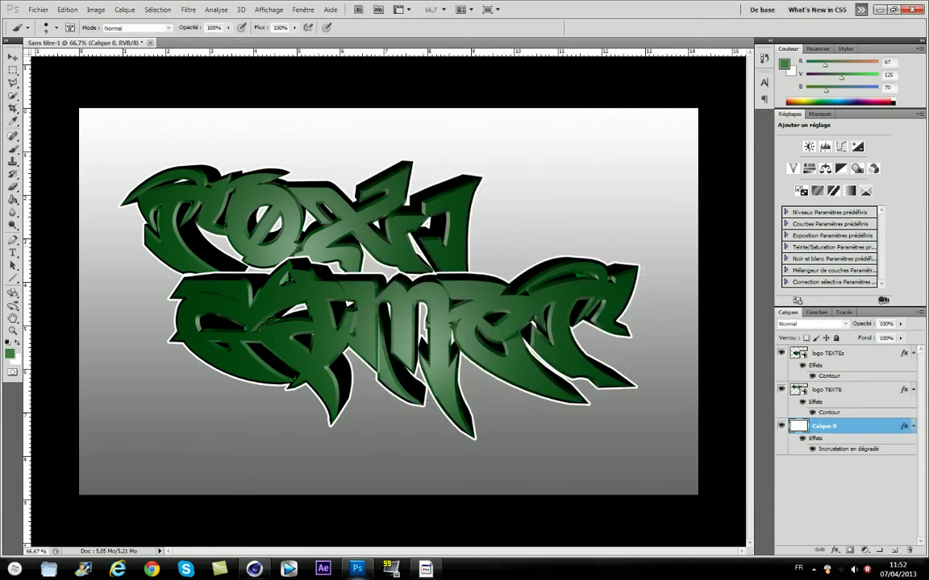
Add a new empty layer and place it between the logo TEXTE layer and the gradient background layer.
{"action": "left_click", "coordinate": [845, 495]}
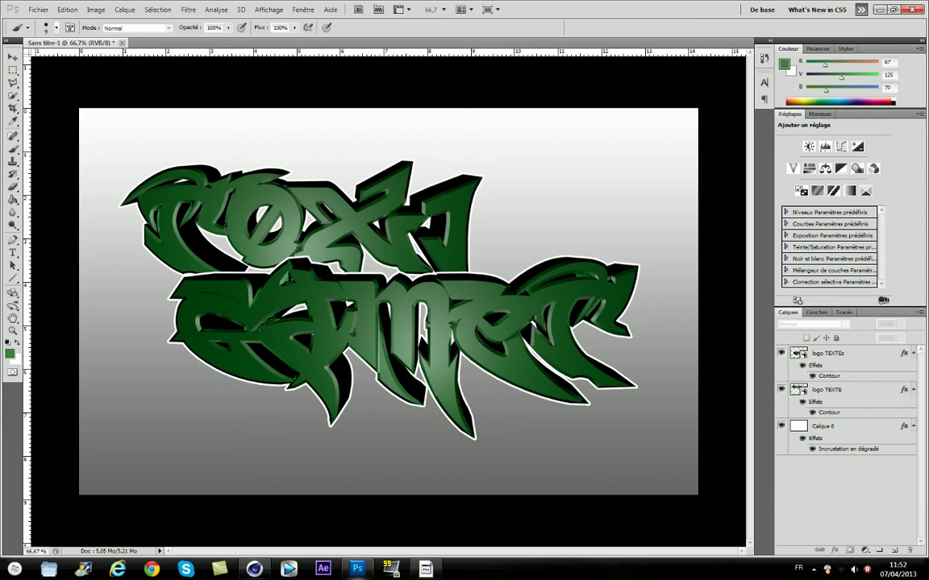
{"action": "left_click", "coordinate": [56, 28]}
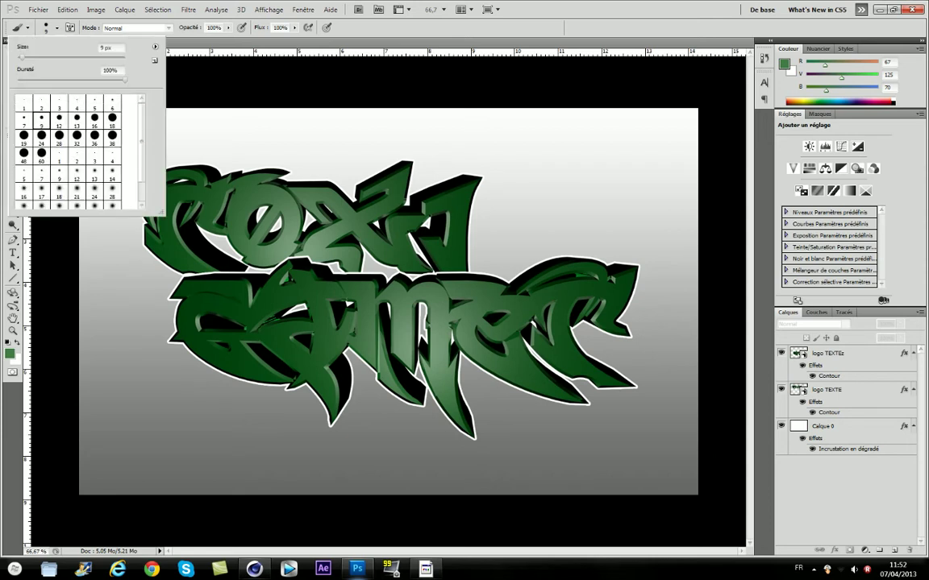
{"action": "key", "text": "Escape"}
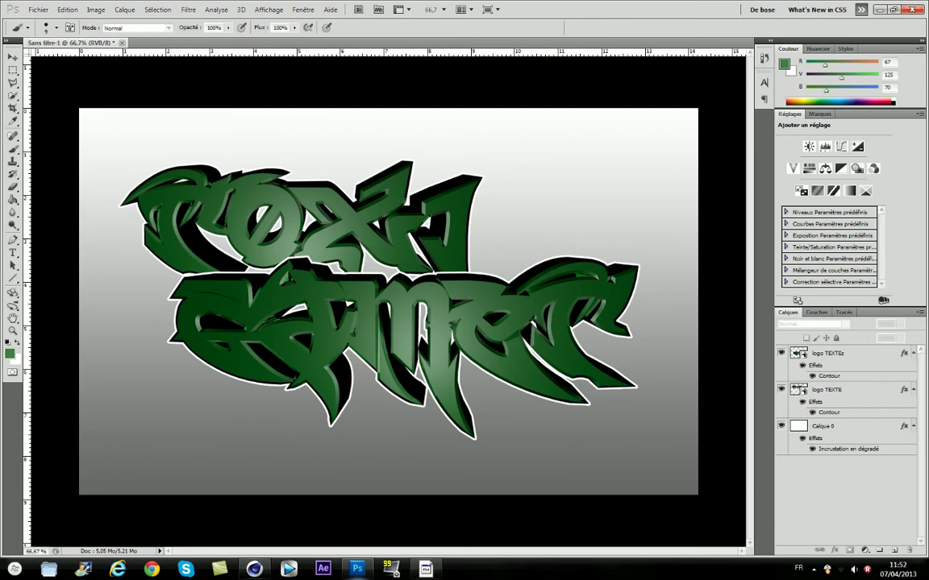
{"action": "left_click", "coordinate": [894, 549]}
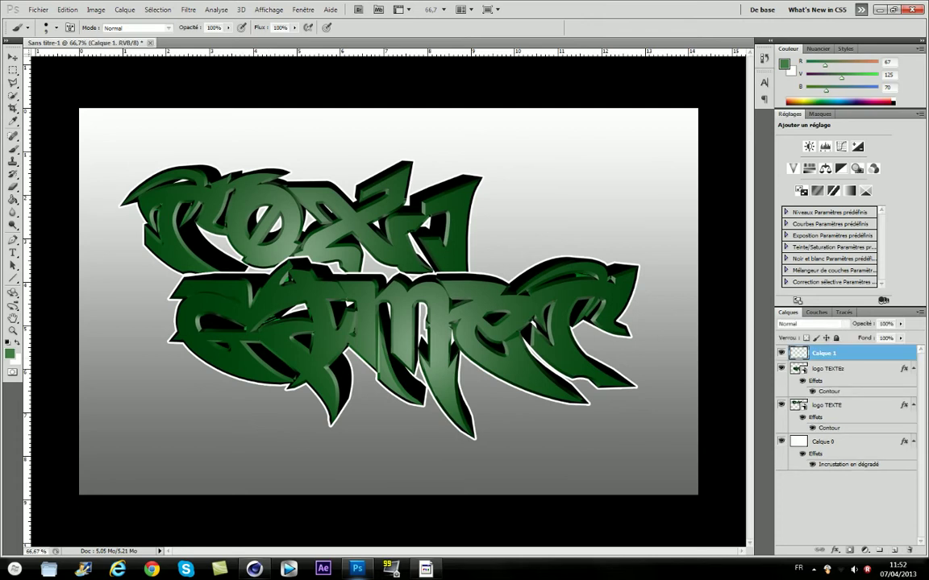
{"action": "left_click_drag", "start_coordinate": [838, 353], "coordinate": [838, 424]}
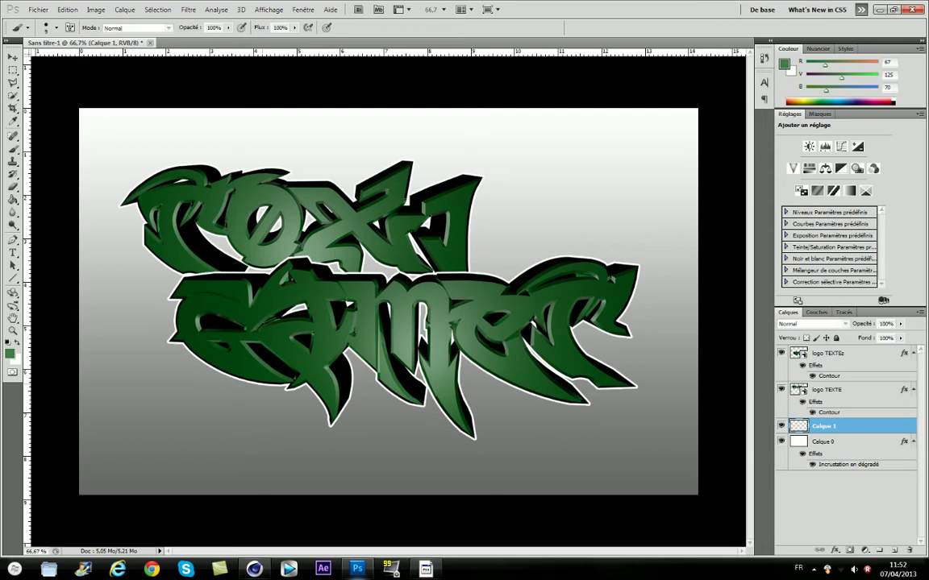
Paint three vertical green drips of different lengths beneath the G of Gamer with the hard 9 px brush.
{"action": "left_click_drag", "start_coordinate": [261, 385], "coordinate": [261, 431]}
{"action": "left_click_drag", "start_coordinate": [255, 385], "coordinate": [256, 421]}
{"action": "left_click_drag", "start_coordinate": [266, 386], "coordinate": [266, 403]}
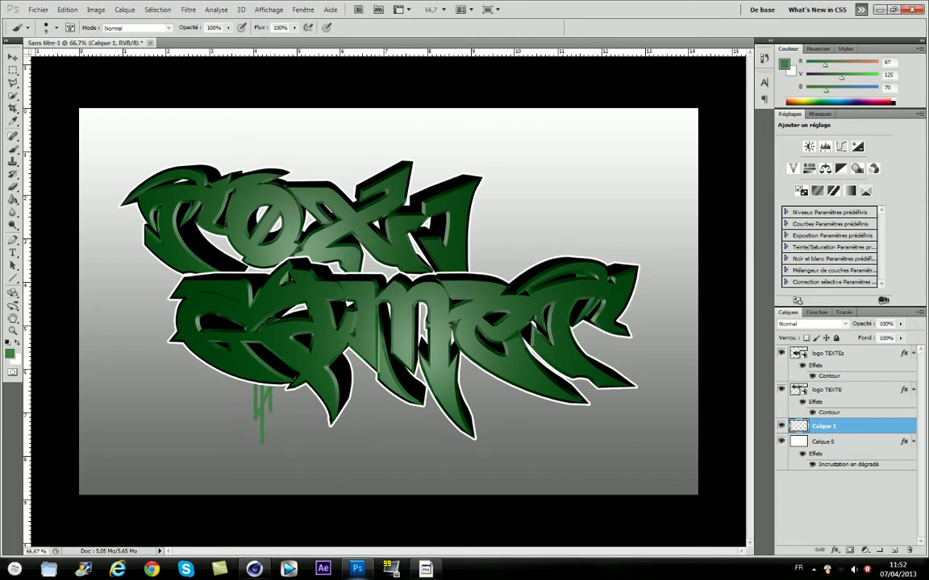
{"action": "key", "text": "ctrl+z"}
{"action": "left_click_drag", "start_coordinate": [269, 385], "coordinate": [268, 412]}
Paint three vertical green drips beneath the E of Gamer and three more beneath the left side of the M.
{"action": "left_click_drag", "start_coordinate": [526, 392], "coordinate": [525, 447]}
{"action": "left_click_drag", "start_coordinate": [536, 397], "coordinate": [530, 450]}
{"action": "key", "text": "ctrl+z"}
{"action": "left_click_drag", "start_coordinate": [534, 396], "coordinate": [535, 436]}
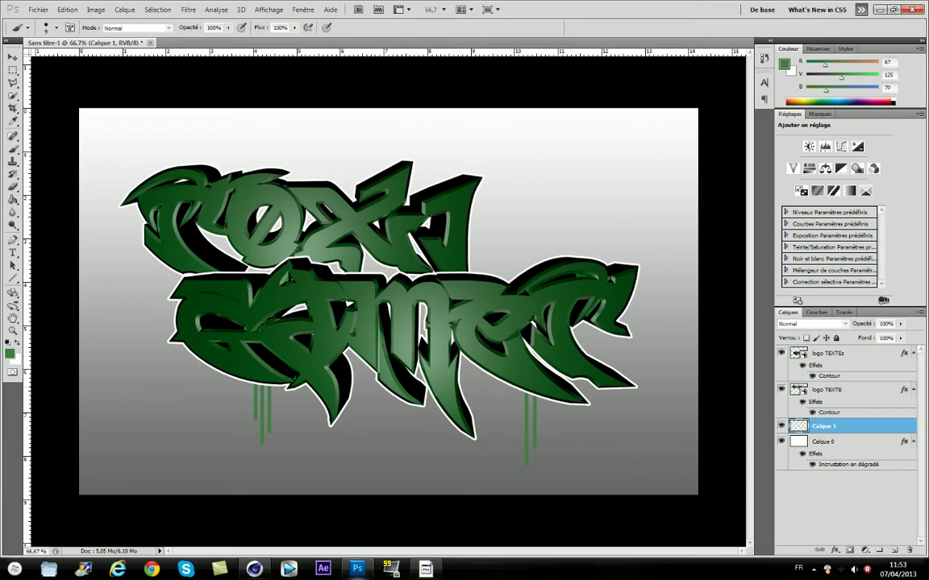
{"action": "left_click_drag", "start_coordinate": [516, 389], "coordinate": [516, 411]}
{"action": "left_click_drag", "start_coordinate": [382, 395], "coordinate": [389, 440]}
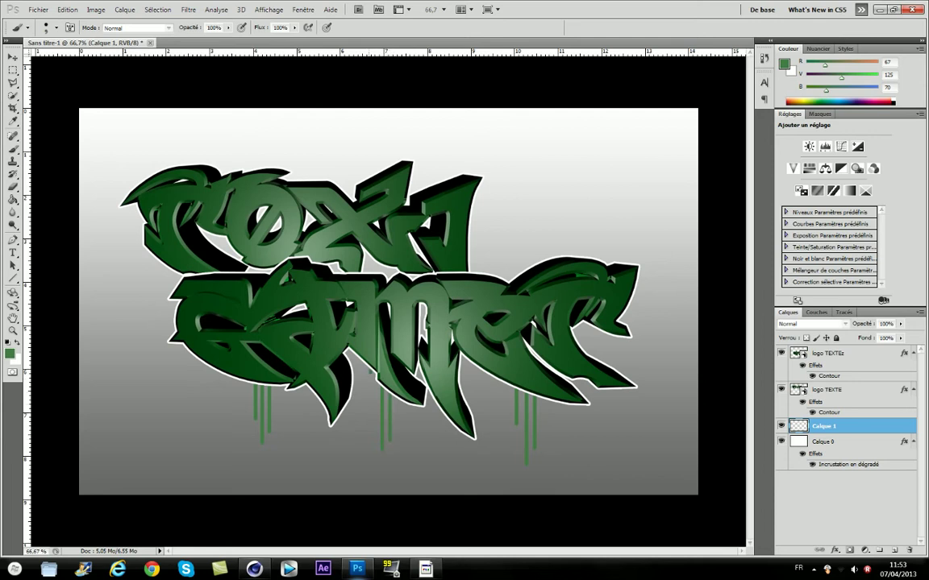
{"action": "left_click_drag", "start_coordinate": [370, 374], "coordinate": [370, 414]}
Paint pairs of vertical green drips below the T of Toxi, below the left edge of the G and beside the final i of Toxi.
{"action": "left_click_drag", "start_coordinate": [148, 251], "coordinate": [148, 380]}
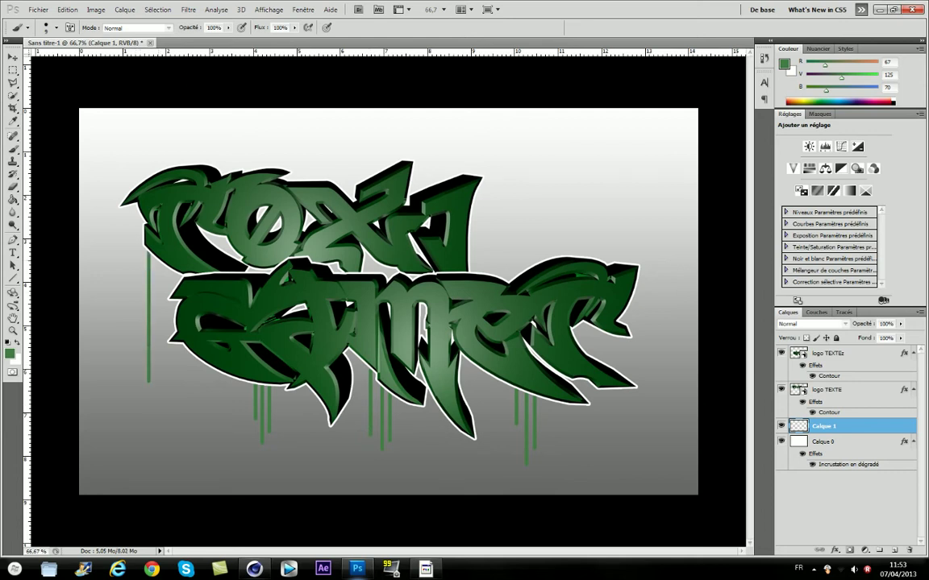
{"action": "left_click_drag", "start_coordinate": [157, 241], "coordinate": [157, 305]}
{"action": "left_click_drag", "start_coordinate": [188, 355], "coordinate": [188, 423]}
{"action": "left_click_drag", "start_coordinate": [197, 360], "coordinate": [197, 390]}
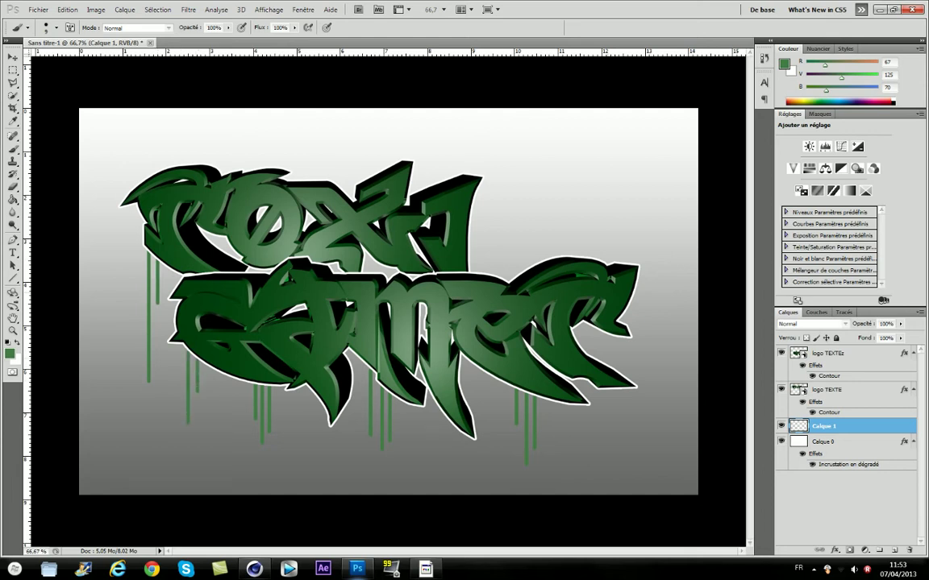
{"action": "left_click_drag", "start_coordinate": [471, 203], "coordinate": [472, 236]}
{"action": "left_click_drag", "start_coordinate": [482, 183], "coordinate": [482, 223]}
{"action": "left_click", "coordinate": [845, 506]}
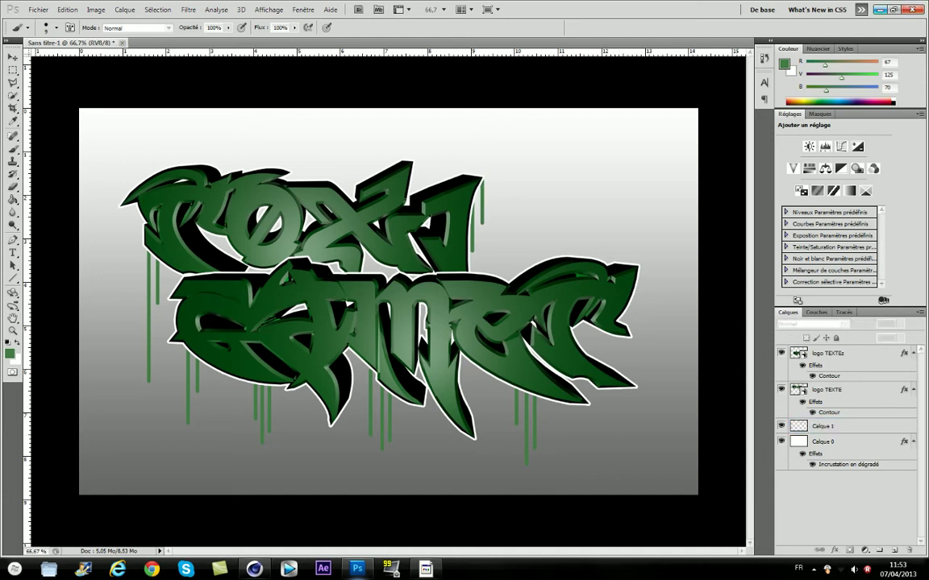
Draw a 3 px green connector of horizontal, diagonal and horizontal line segments from the tip of the X in Toxi towards the upper right.
{"action": "left_click", "coordinate": [879, 9]}
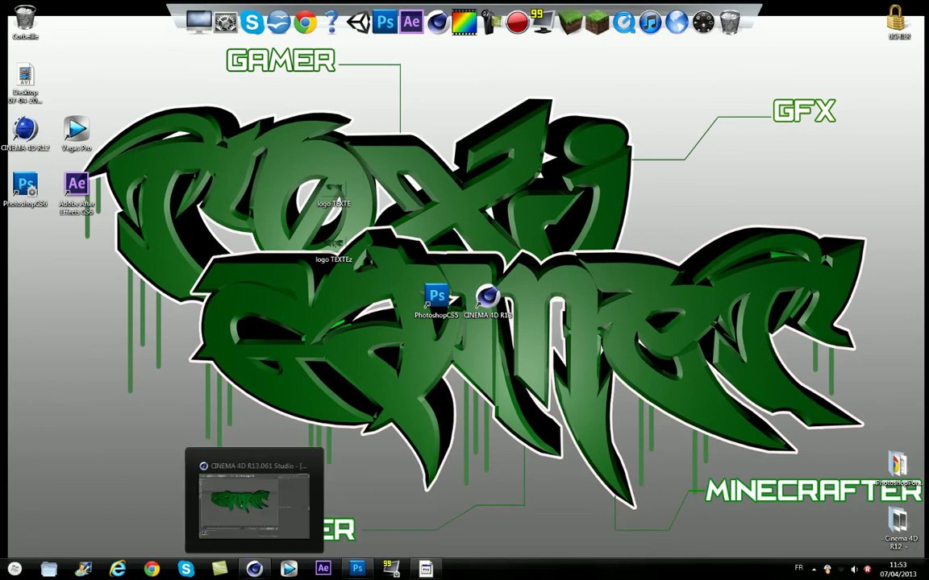
{"action": "left_click", "coordinate": [357, 569]}
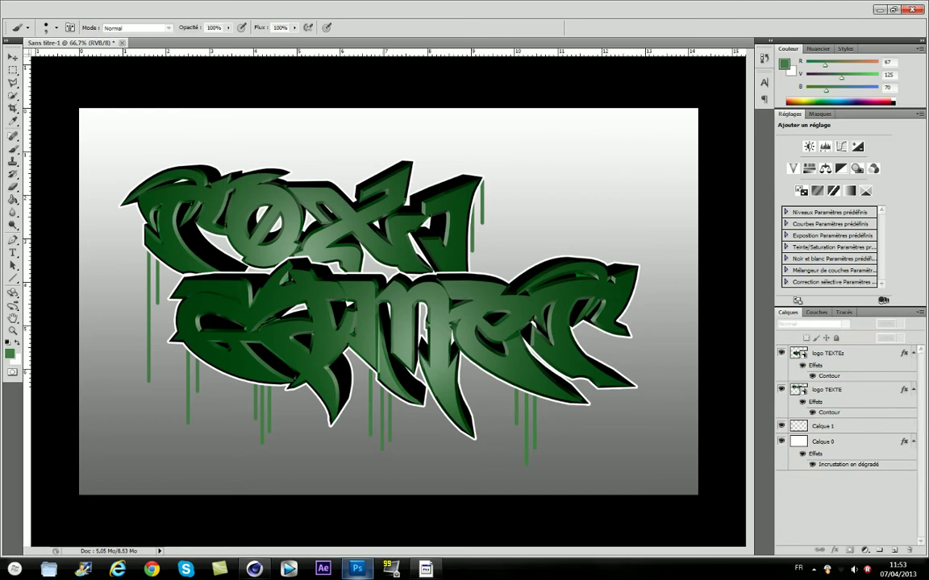
{"action": "left_click", "coordinate": [13, 278]}
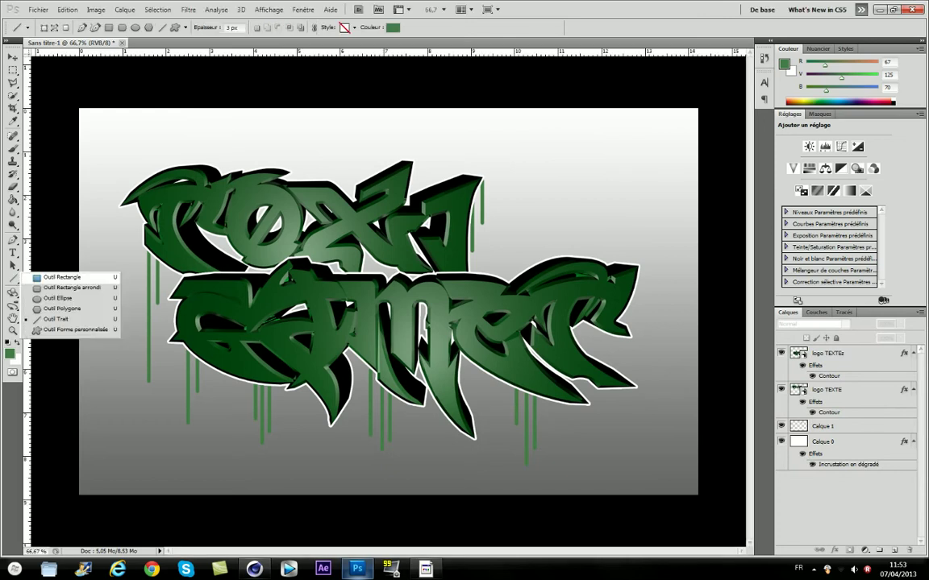
{"action": "left_click", "coordinate": [55, 319]}
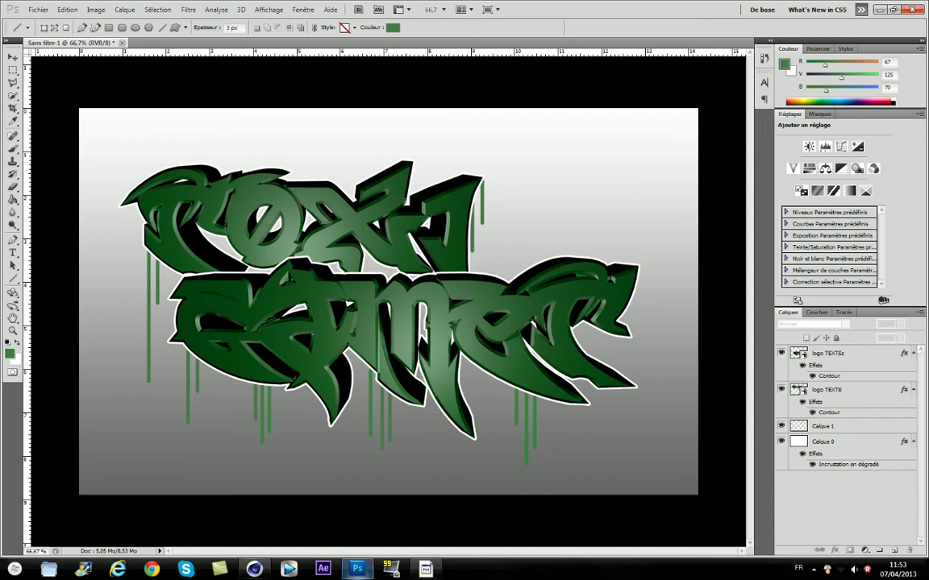
{"action": "left_click_drag", "start_coordinate": [411, 161], "coordinate": [483, 160]}
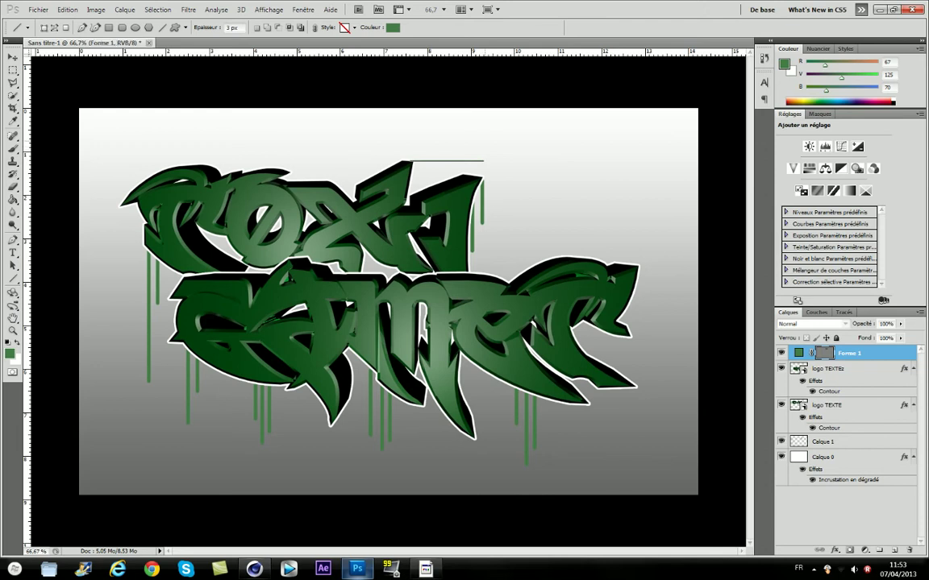
{"action": "mouse_move", "coordinate": [509, 138]}
{"action": "left_mouse_down"}
{"action": "mouse_move", "coordinate": [484, 160]}
{"action": "mouse_move", "coordinate": [542, 136]}
{"action": "left_mouse_up"}
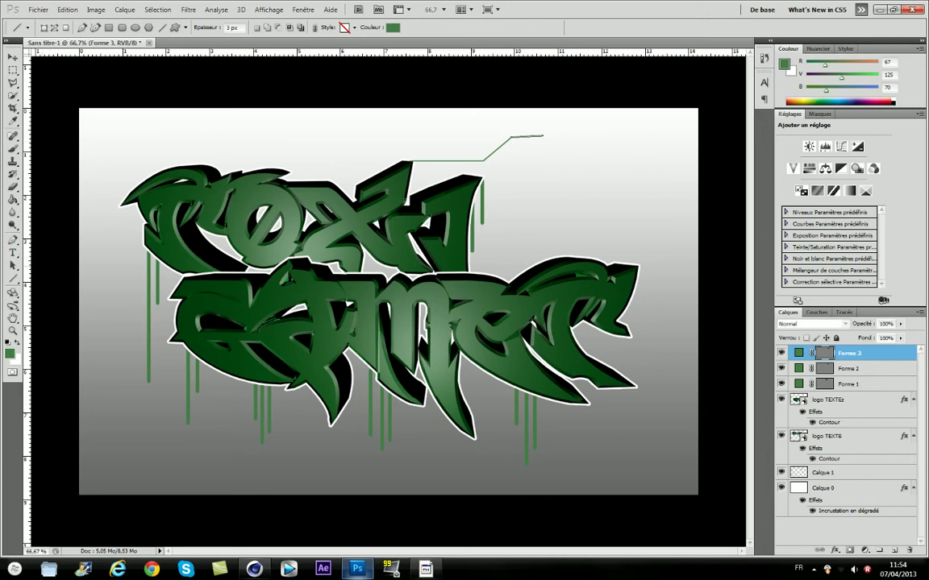
Add the text GFX in the Cafe Nero M54 font at the end of the connector line.
{"action": "key", "text": "t"}
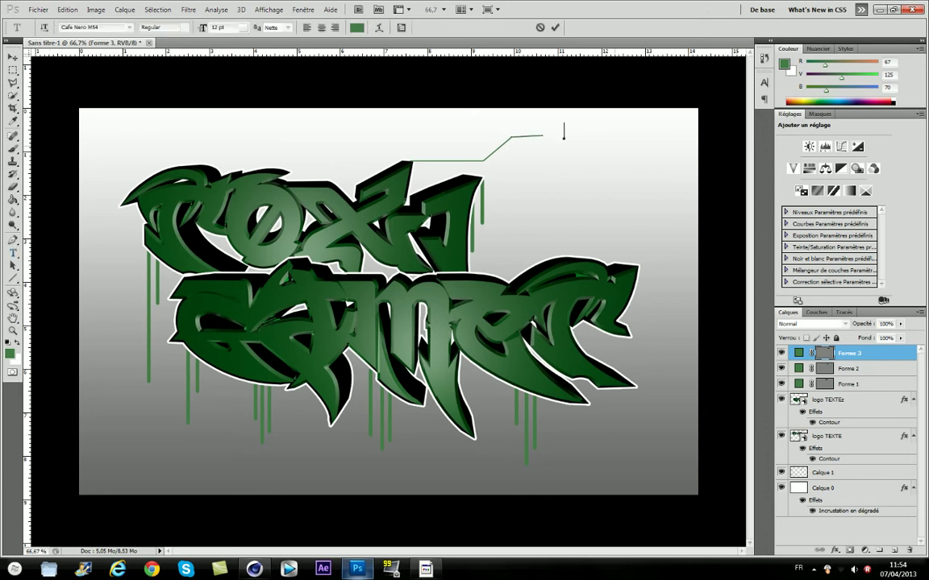
{"action": "left_click", "coordinate": [564, 131]}
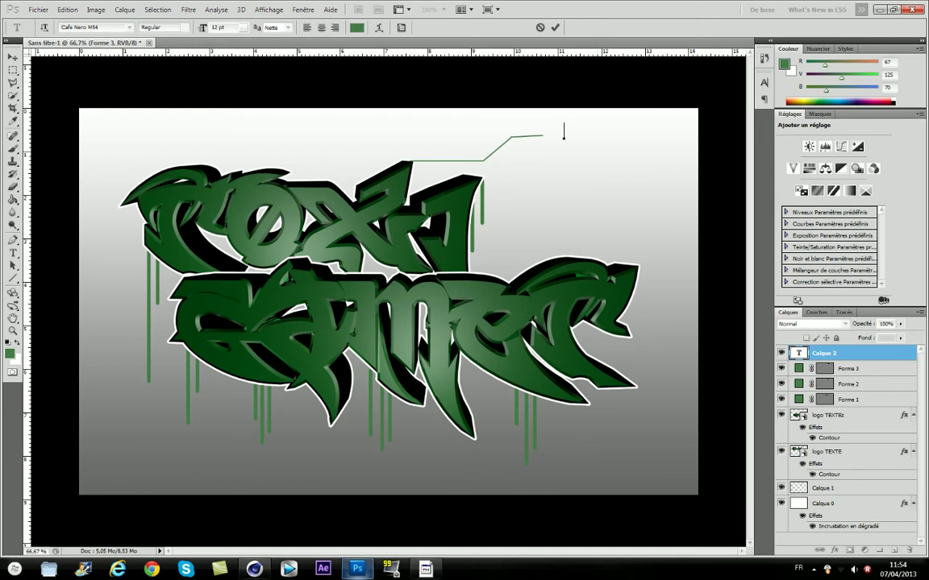
{"action": "key", "text": "Caps_Lock"}
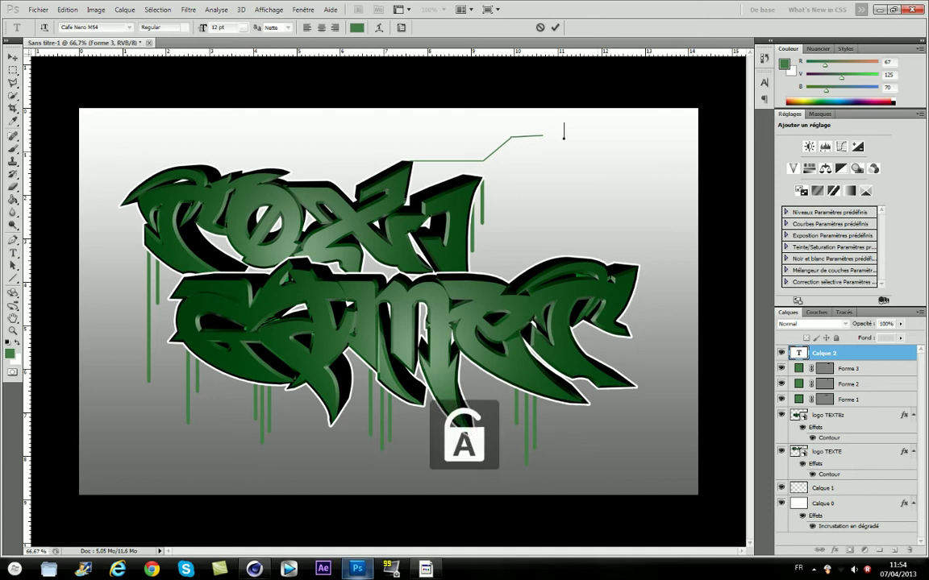
{"action": "type", "text": "GFX"}
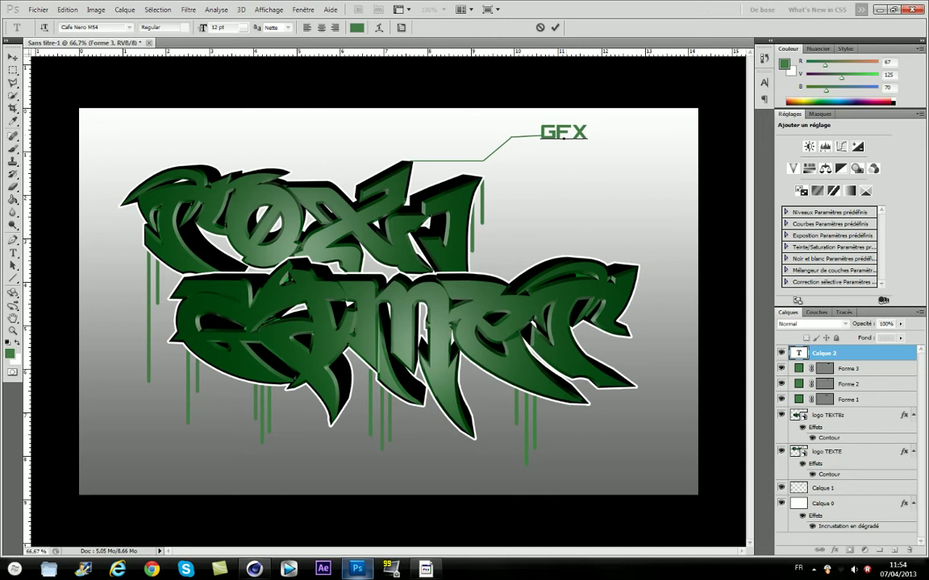
Set the GFX text size to 14 pt and move the text just clear of the connector's end.
{"action": "key", "text": "shift+Left"}
{"action": "key", "text": "shift+Left"}
{"action": "key", "text": "shift+Left"}
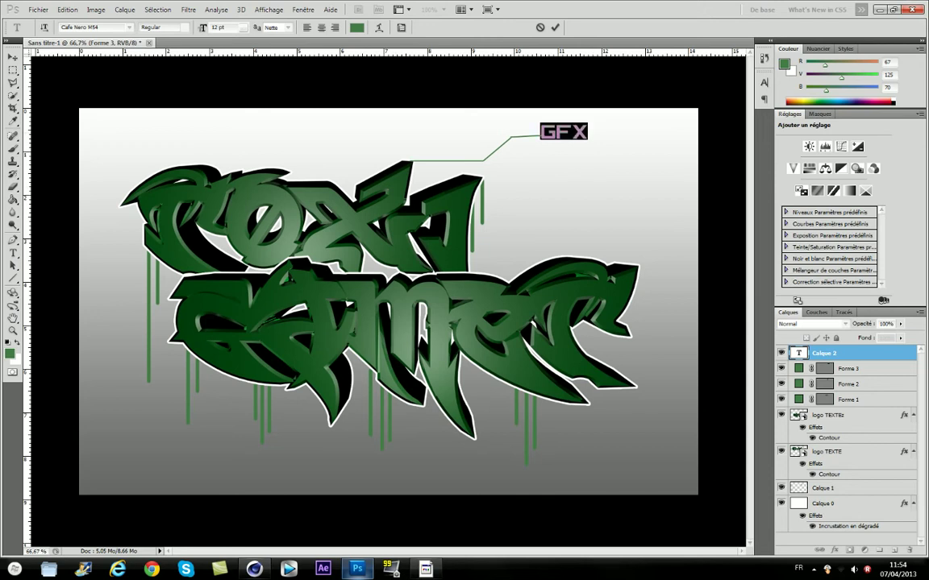
{"action": "left_click", "coordinate": [244, 27]}
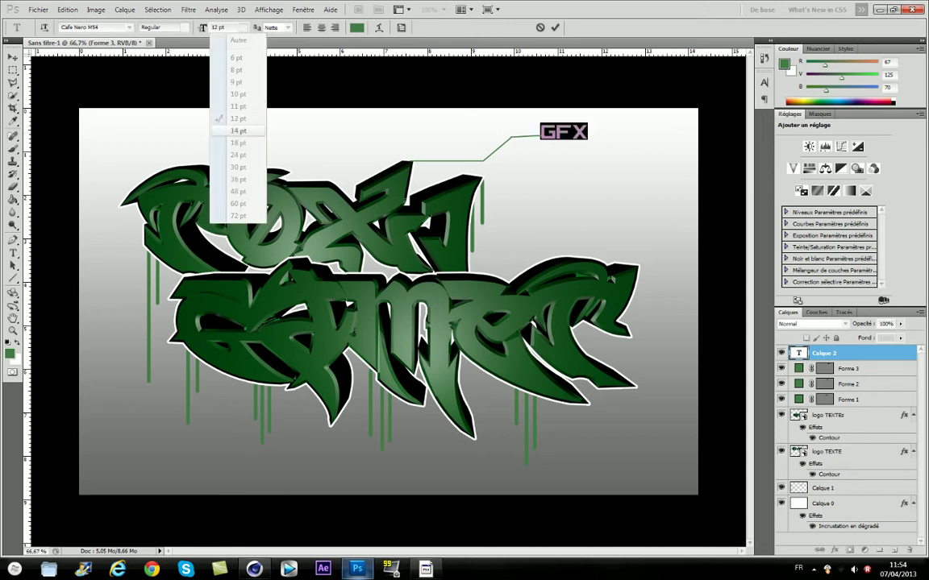
{"action": "left_click", "coordinate": [237, 130]}
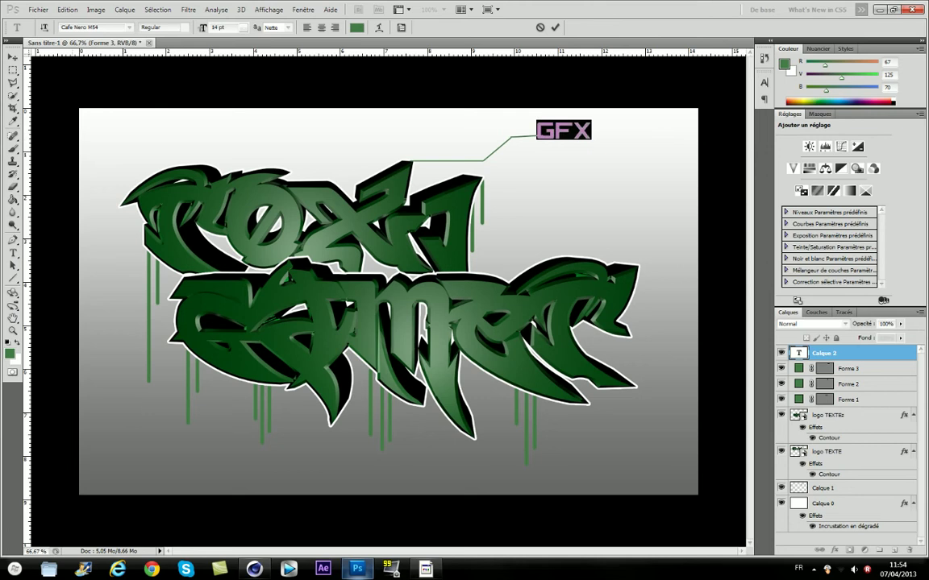
{"action": "left_click", "coordinate": [13, 57]}
{"action": "left_click_drag", "start_coordinate": [564, 131], "coordinate": [575, 136]}
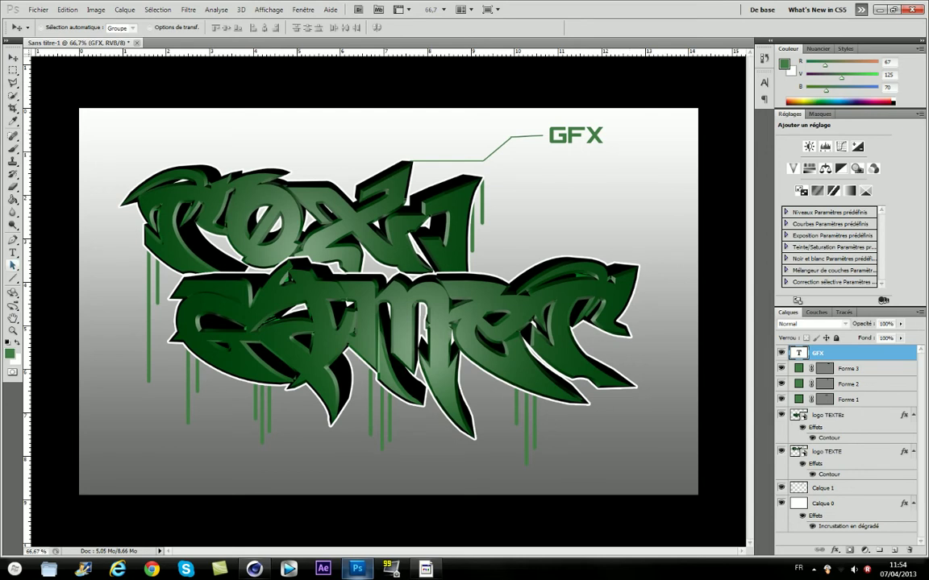
Change the colour of the GFX text to white.
{"action": "key", "text": "t"}
{"action": "left_click_drag", "start_coordinate": [604, 135], "coordinate": [549, 135]}
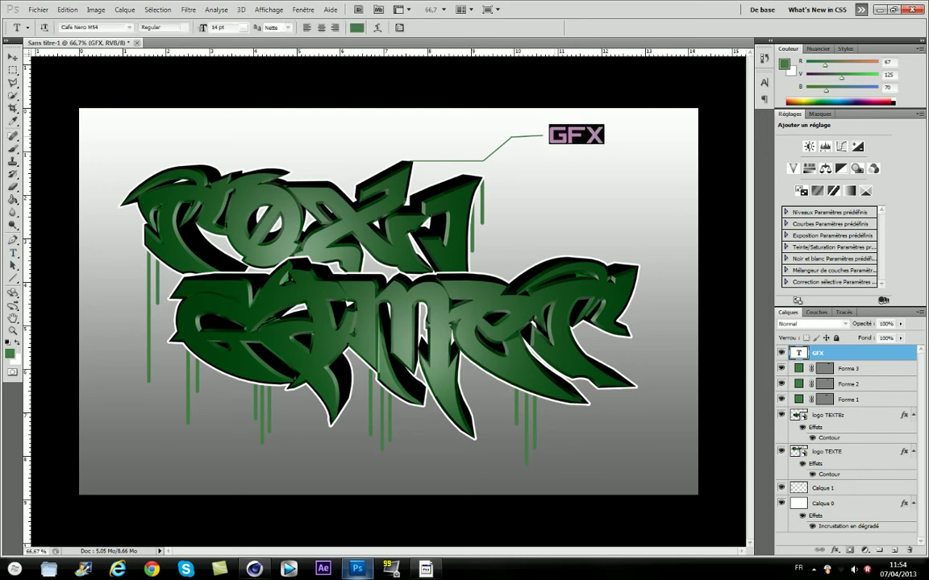
{"action": "left_click", "coordinate": [603, 135]}
{"action": "left_click", "coordinate": [357, 28]}
{"action": "left_click_drag", "start_coordinate": [467, 172], "coordinate": [400, 100]}
{"action": "left_click", "coordinate": [668, 95]}
{"action": "key", "text": "ctrl+a"}
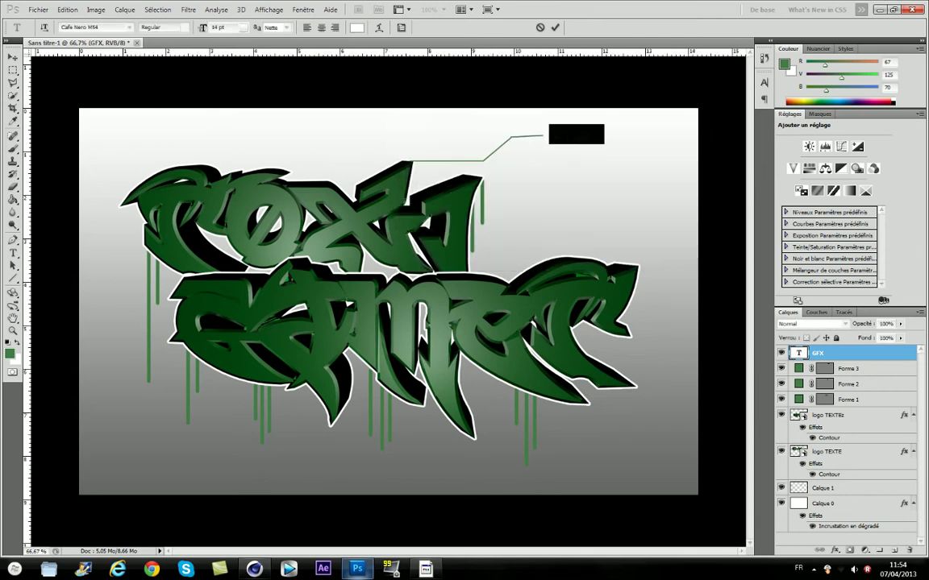
{"action": "key", "text": "ctrl+Return"}
Add a 3 px outside stroke in green 008f03 to the GFX text layer.
{"action": "double_click", "coordinate": [862, 353]}
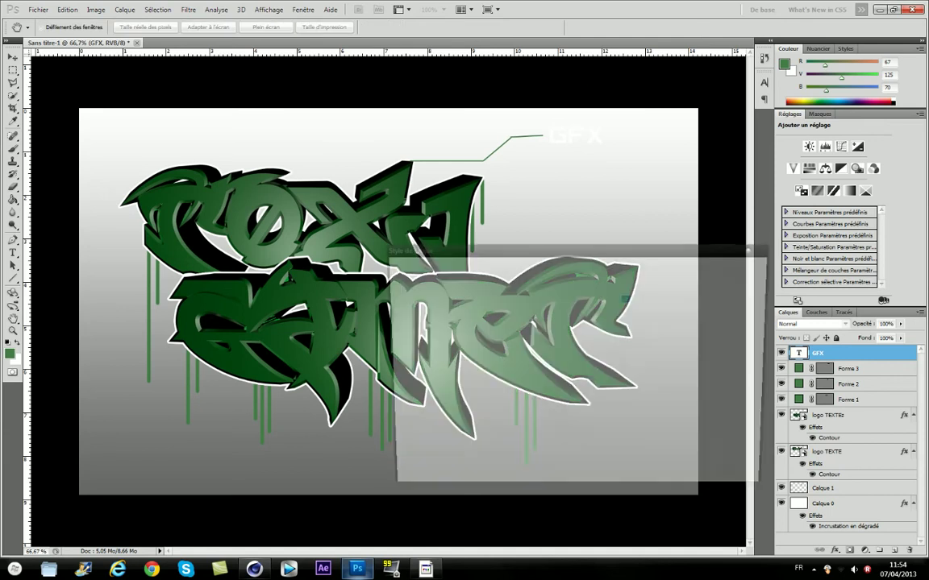
{"action": "left_click", "coordinate": [409, 421]}
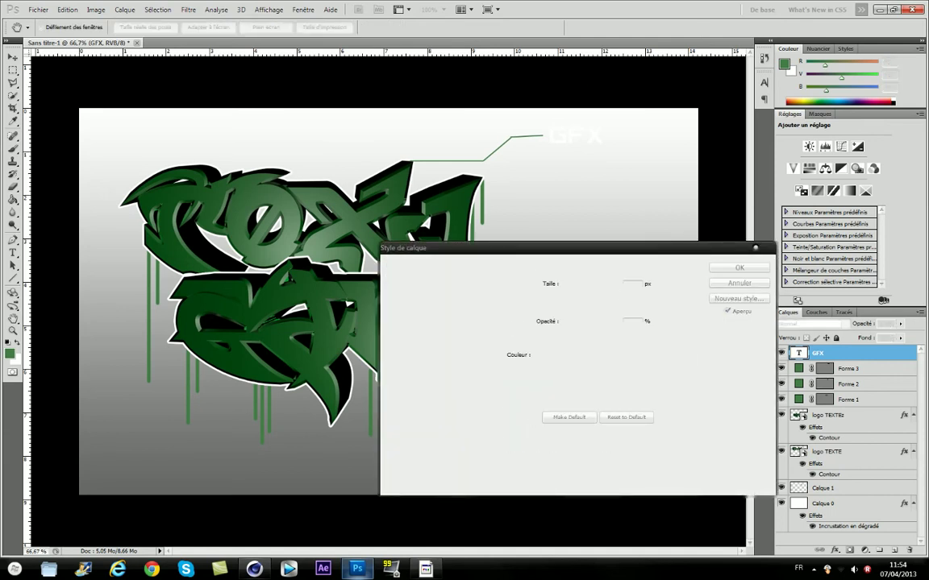
{"action": "left_click", "coordinate": [540, 355]}
{"action": "left_click", "coordinate": [556, 194]}
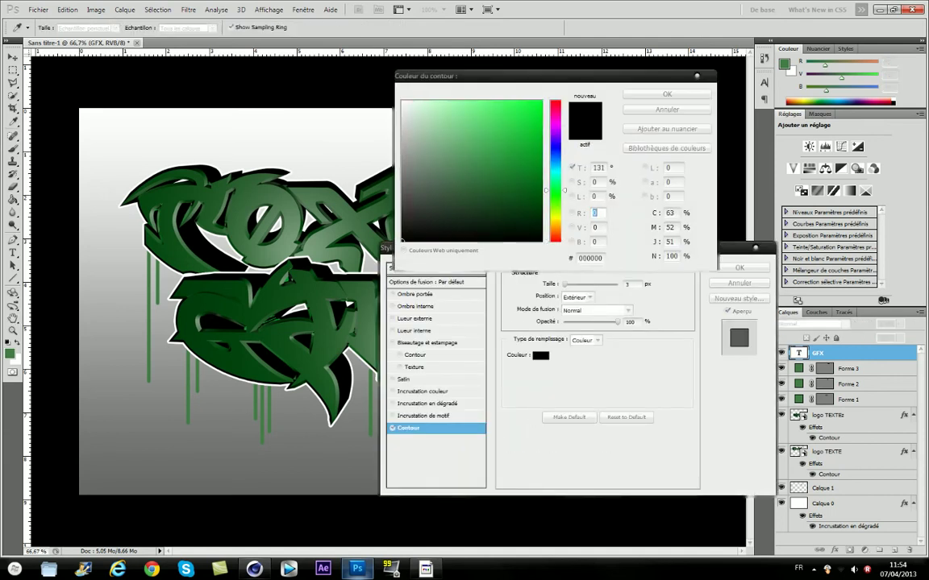
{"action": "left_click", "coordinate": [541, 162]}
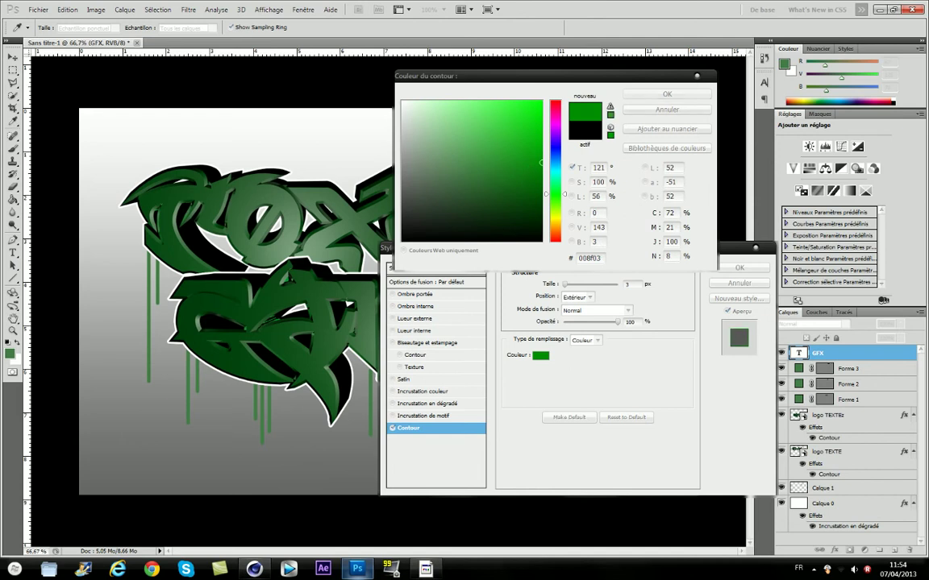
{"action": "key", "text": "Return"}
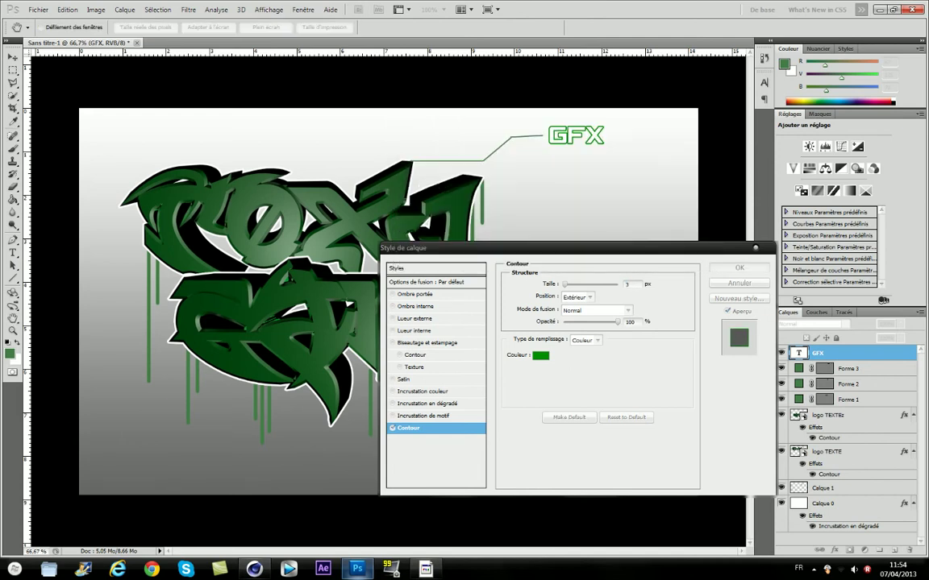
{"action": "key", "text": "Return"}
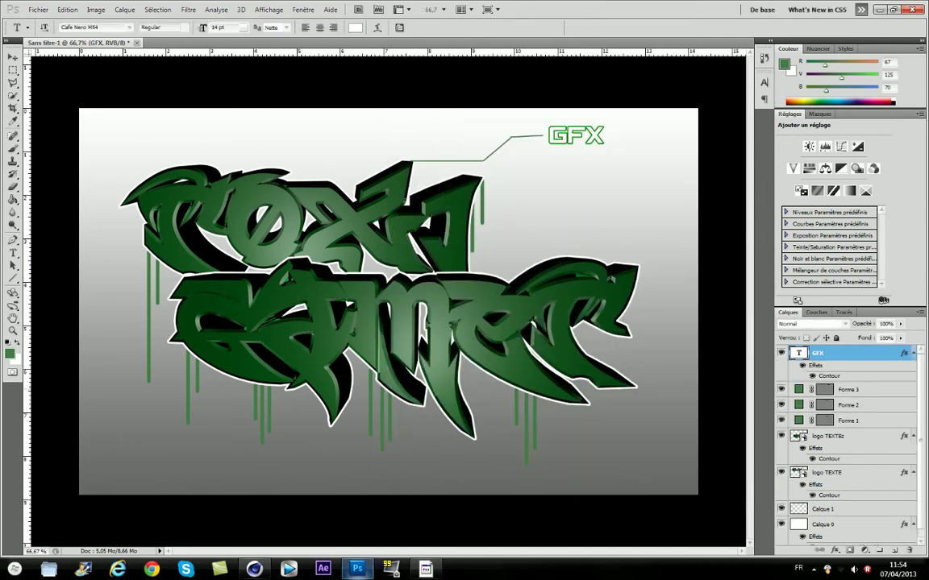
Draw a second 3 px green connector of diagonal and horizontal line segments from the lower spike of the A in Gamer towards the lower left.
{"action": "left_click", "coordinate": [13, 277]}
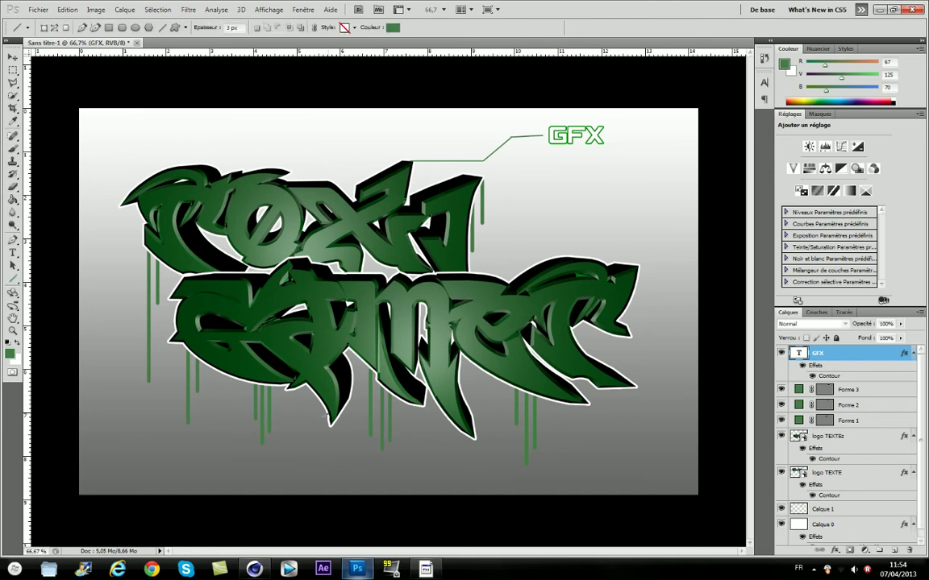
{"action": "mouse_move", "coordinate": [328, 414]}
{"action": "left_mouse_down"}
{"action": "mouse_move", "coordinate": [288, 457]}
{"action": "mouse_move", "coordinate": [216, 455]}
{"action": "left_mouse_up"}
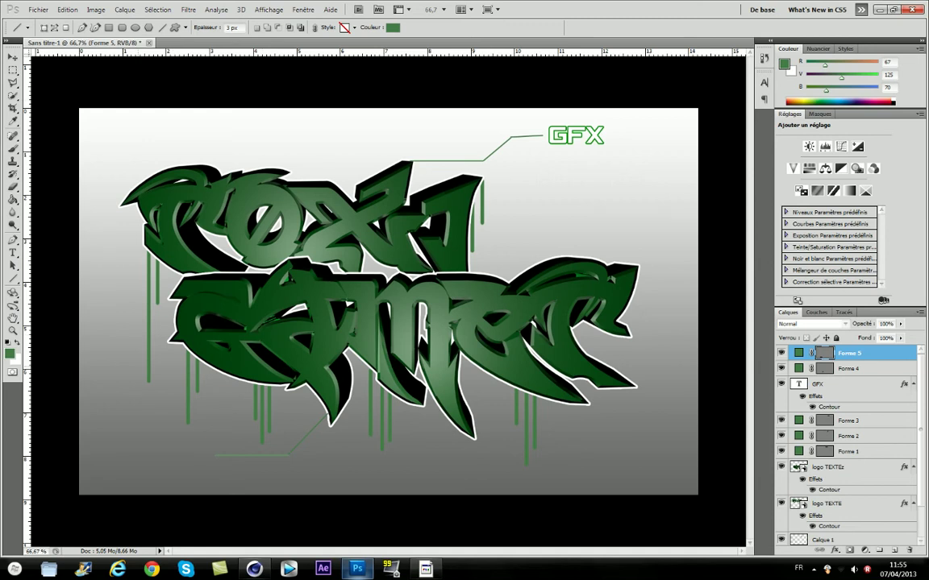
Add the text YOUTUBER at 14 pt in white at the end of the lower-left connector.
{"action": "key", "text": "t"}
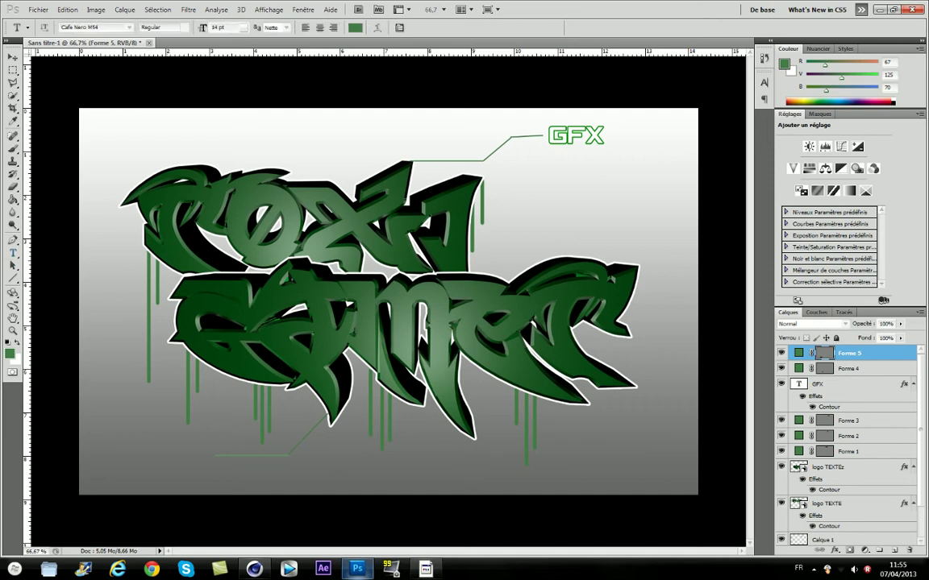
{"action": "left_click", "coordinate": [176, 448]}
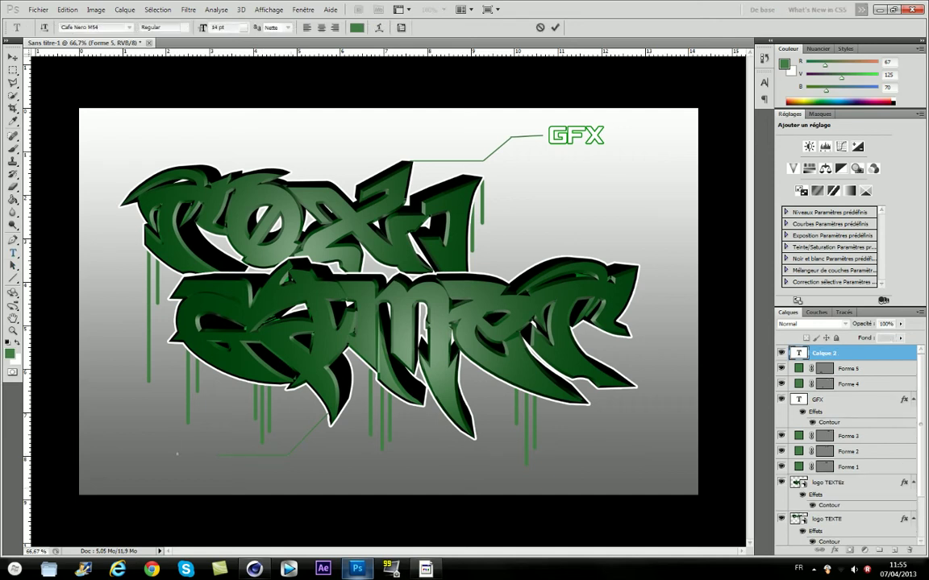
{"action": "type", "text": "YOUTUBER"}
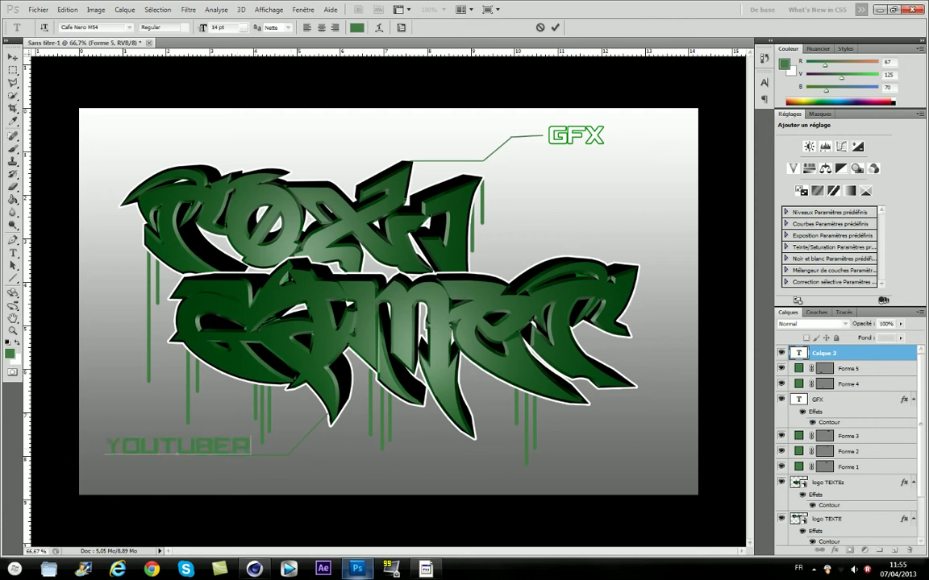
{"action": "key", "text": "ctrl+a"}
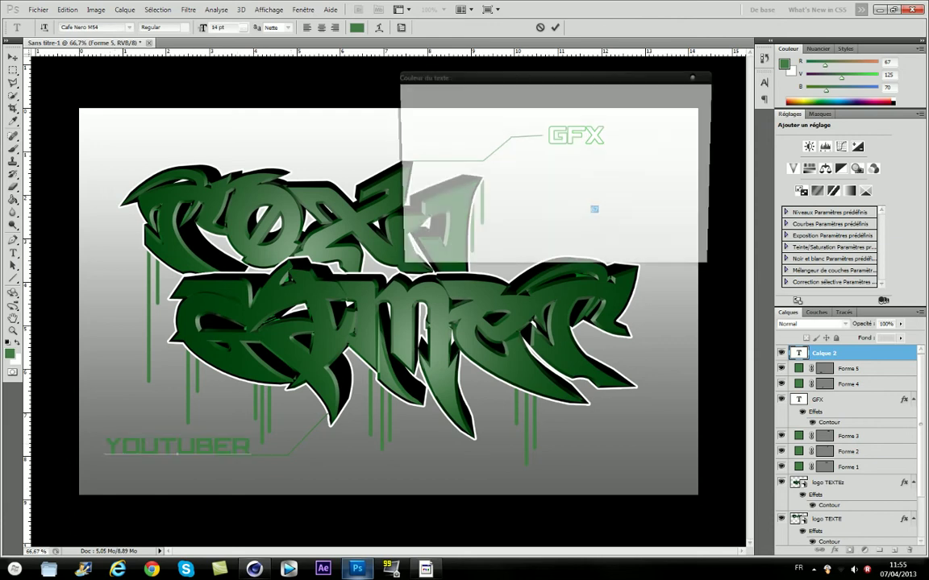
{"action": "key", "text": "Return"}
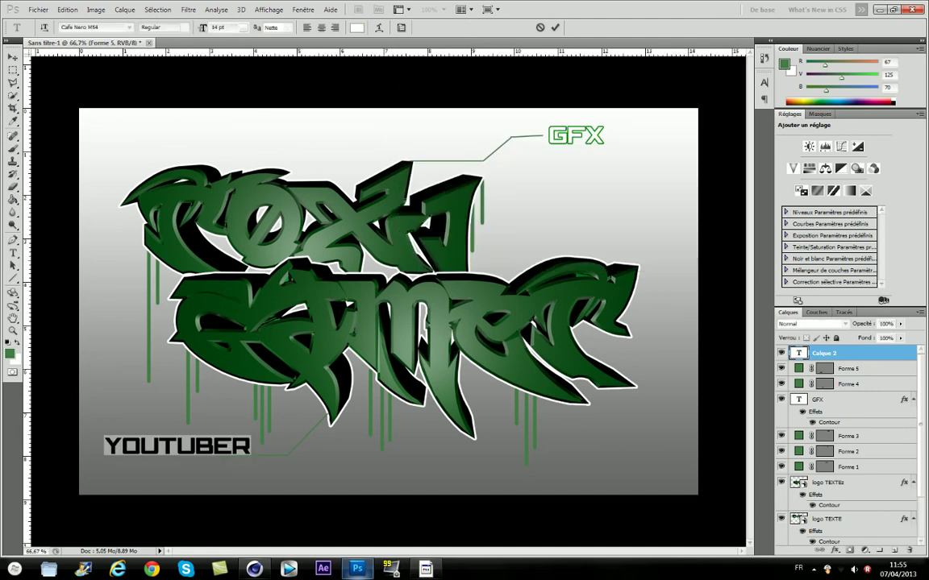
{"action": "key", "text": "ctrl+Return"}
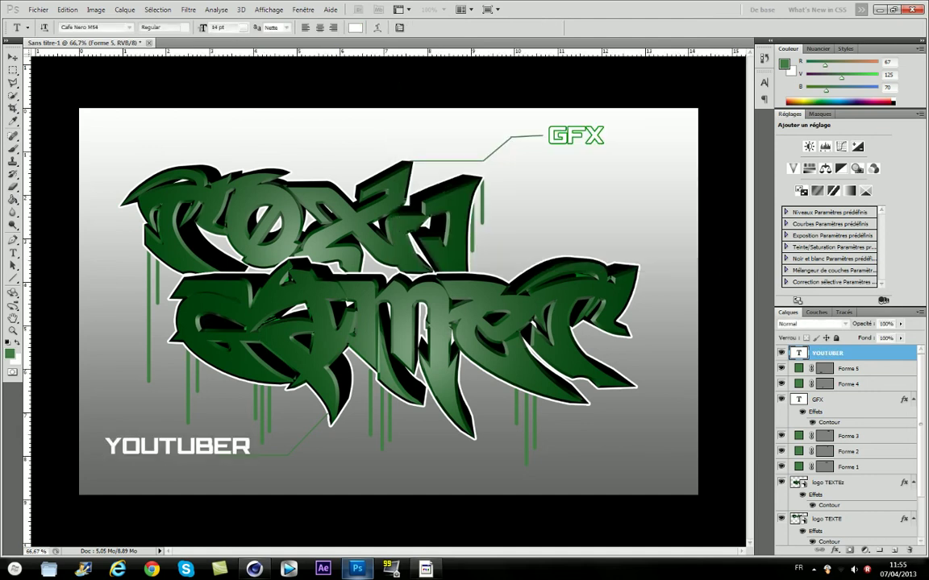
Add a 3 px outside stroke in green 0d8600 to the YOUTUBER text and move the text just clear of the lower-left connector's end.
{"action": "double_click", "coordinate": [875, 353]}
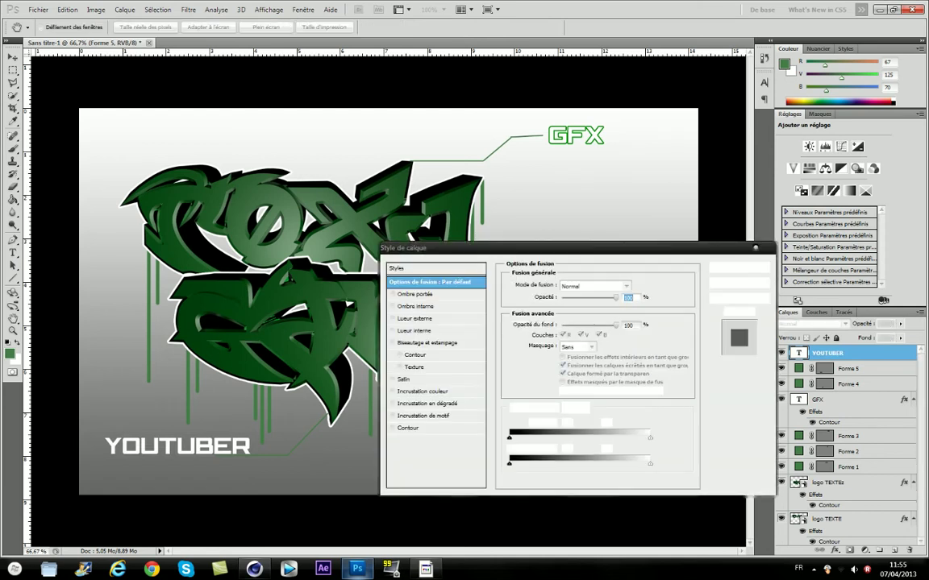
{"action": "left_click", "coordinate": [408, 428]}
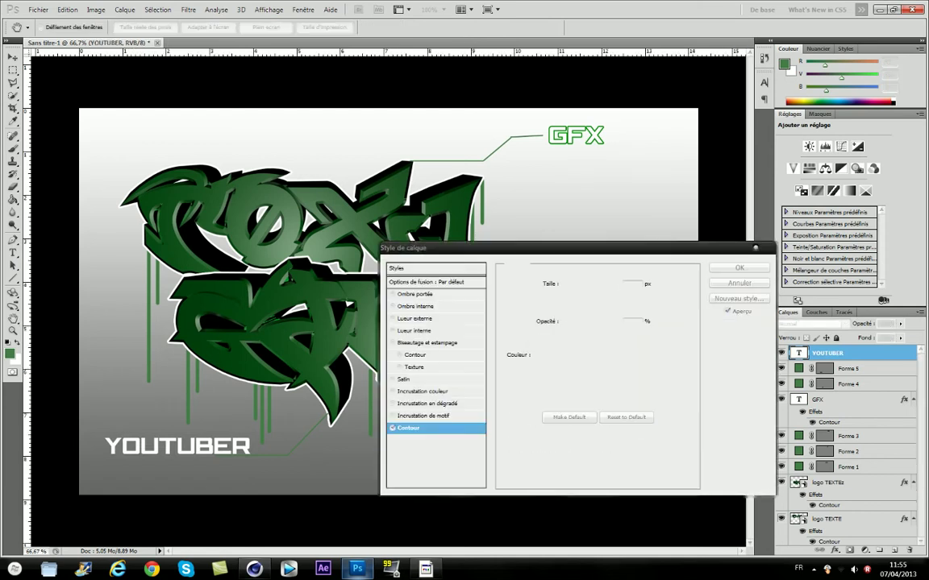
{"action": "left_click", "coordinate": [540, 356]}
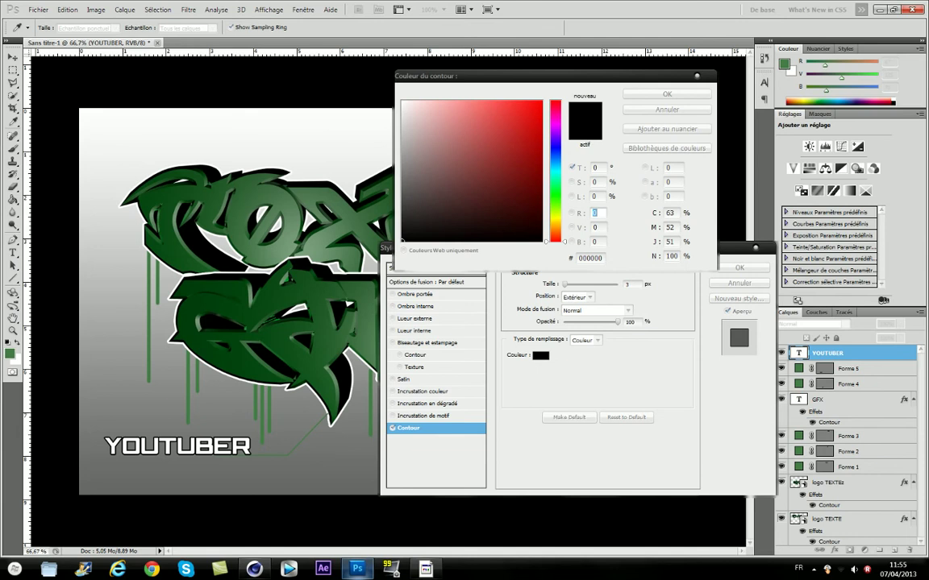
{"action": "left_click_drag", "start_coordinate": [555, 185], "coordinate": [555, 197]}
{"action": "left_click_drag", "start_coordinate": [542, 109], "coordinate": [541, 167]}
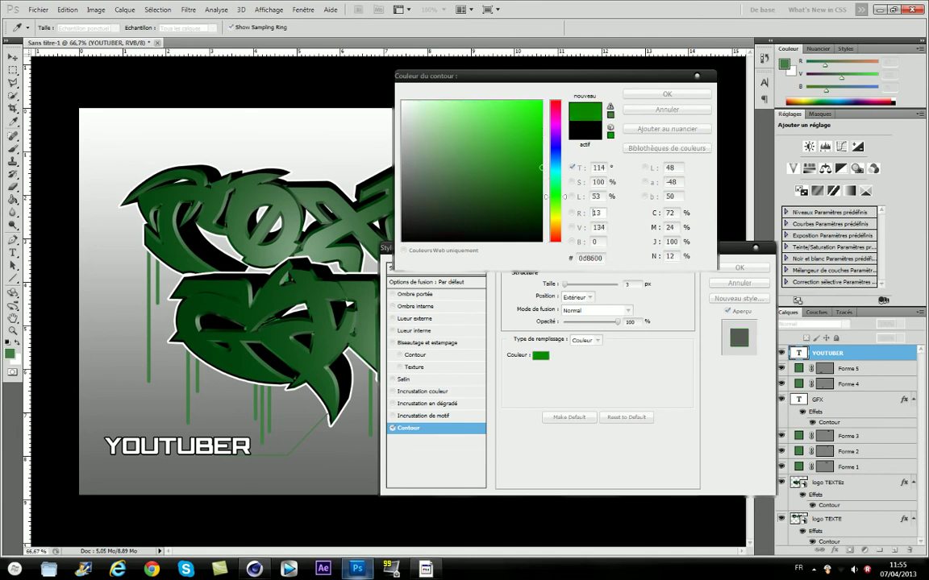
{"action": "key", "text": "Return"}
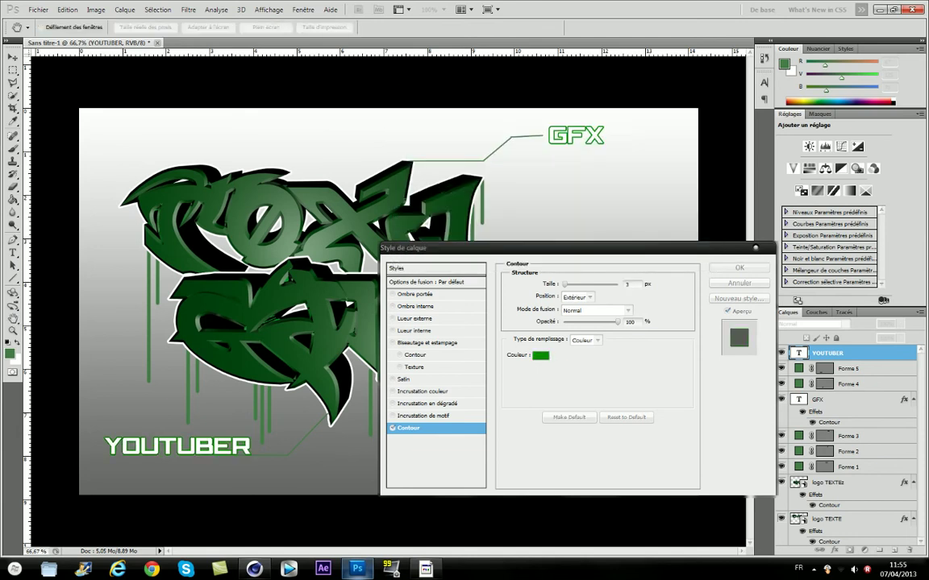
{"action": "key", "text": "Return"}
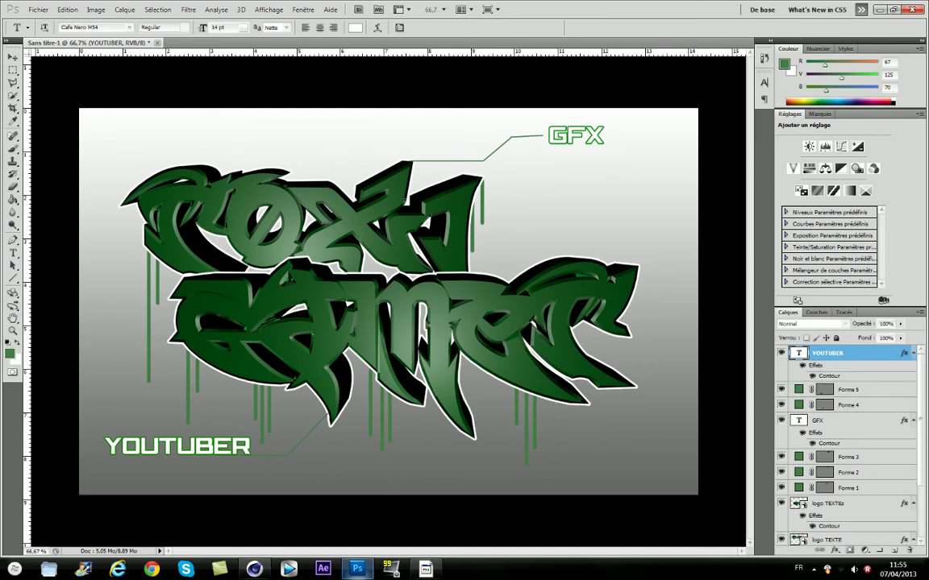
{"action": "key", "text": "v"}
{"action": "mouse_move", "coordinate": [177, 446]}
{"action": "left_mouse_down"}
{"action": "mouse_move", "coordinate": [145, 442]}
{"action": "mouse_move", "coordinate": [173, 447]}
{"action": "mouse_move", "coordinate": [168, 455]}
{"action": "left_mouse_up"}
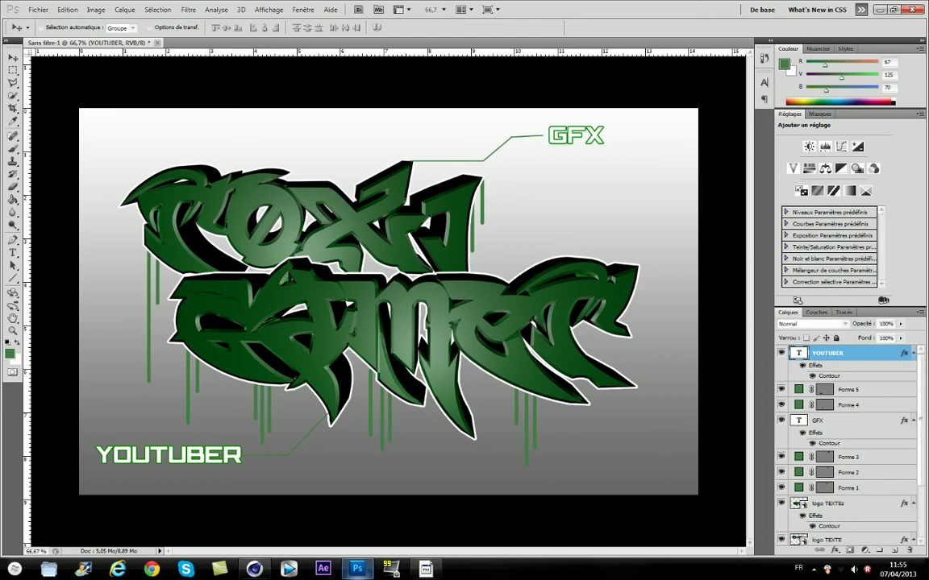
Draw a third 3 px green connector of diagonal and horizontal line segments from the X in Toxi towards the upper left.
{"action": "left_click", "coordinate": [12, 276]}
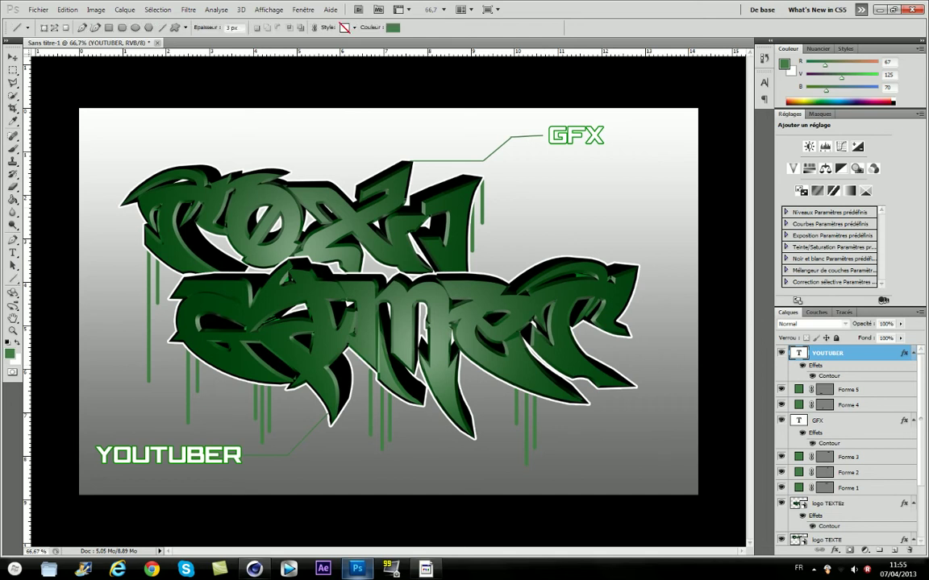
{"action": "mouse_move", "coordinate": [374, 175]}
{"action": "left_mouse_down"}
{"action": "mouse_move", "coordinate": [328, 149]}
{"action": "mouse_move", "coordinate": [289, 148]}
{"action": "left_mouse_up"}
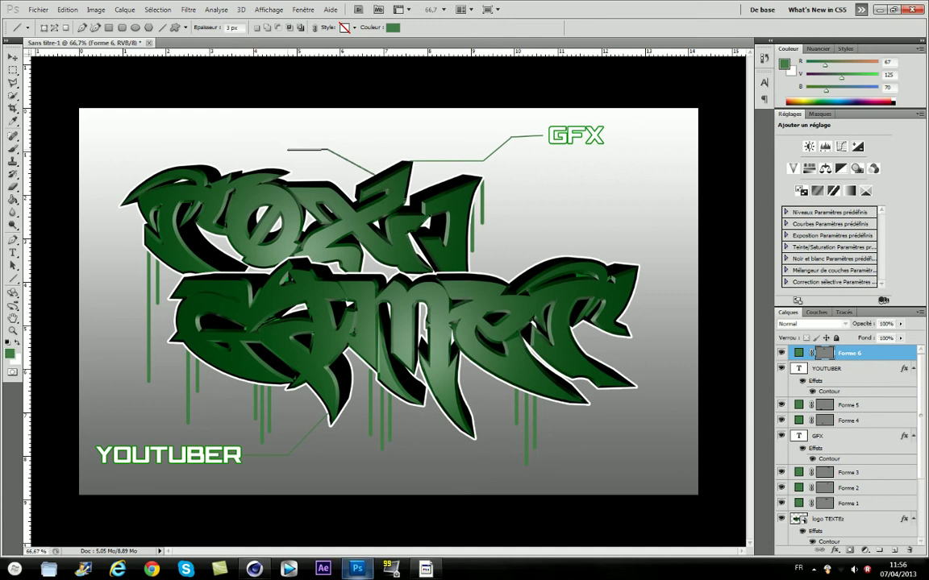
{"action": "left_click_drag", "start_coordinate": [288, 150], "coordinate": [286, 149]}
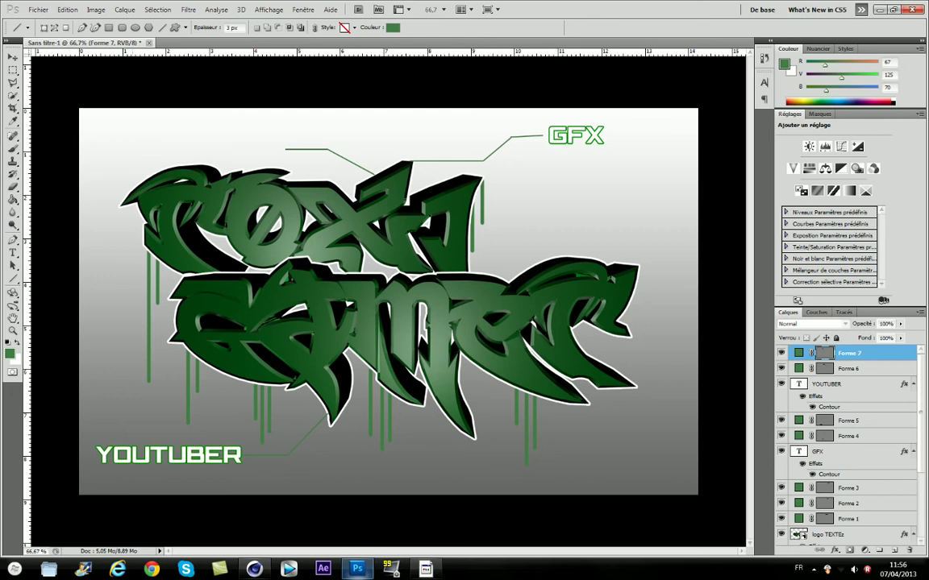
Add the white 14 pt text GAMER above the T of Toxi, near the upper-left corner of the canvas.
{"action": "key", "text": "t"}
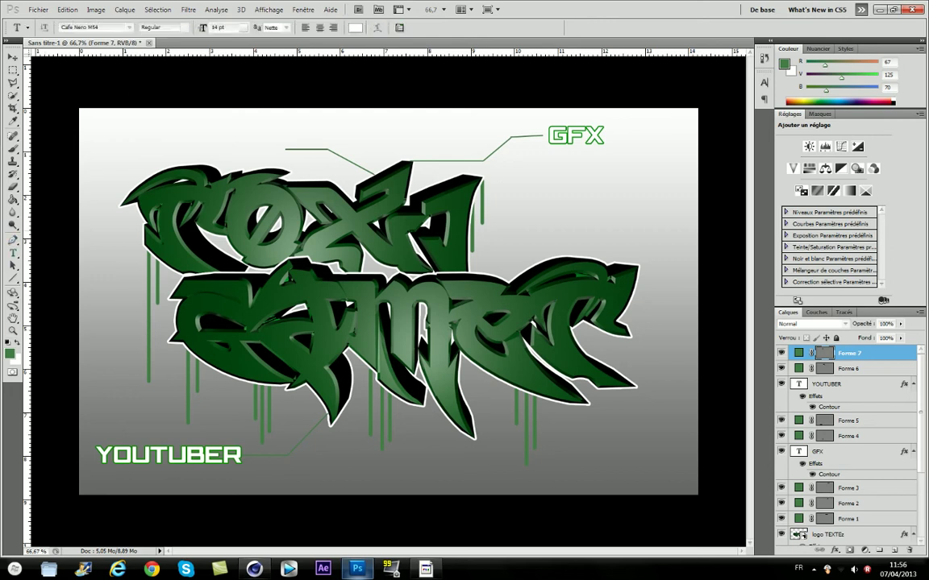
{"action": "left_click", "coordinate": [162, 126]}
{"action": "type", "text": "DESIGNER"}
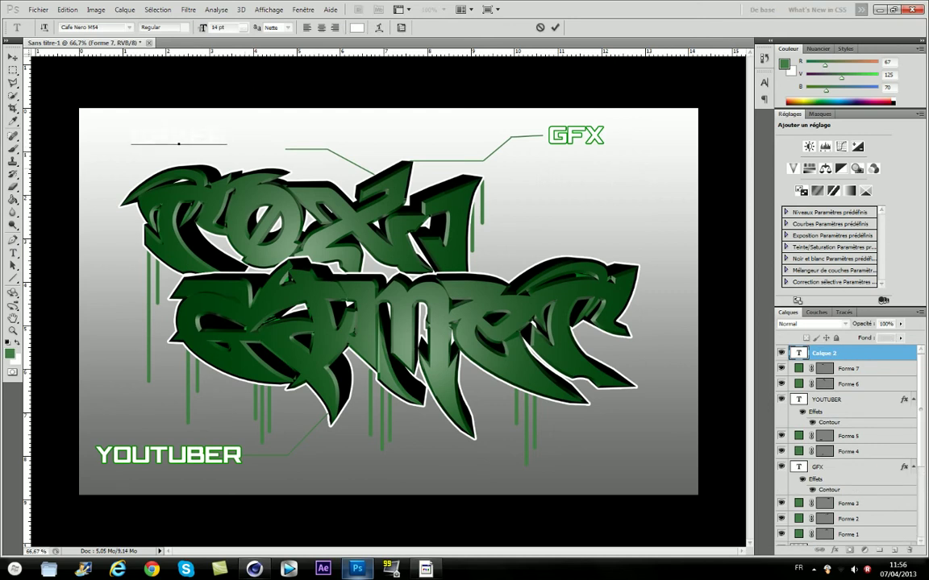
{"action": "key", "text": "ctrl+a"}
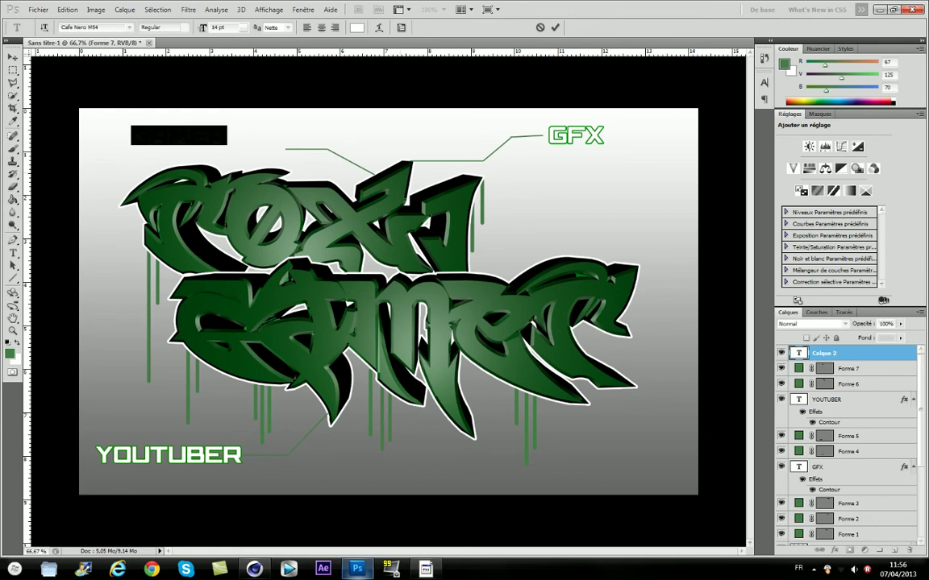
{"action": "type", "text": "GAMER"}
{"action": "key", "text": "ctrl+Return"}
Add a 3 px outside stroke in green to the GAMER text and move the text just clear of the upper-left connector's end.
{"action": "key", "text": "h"}
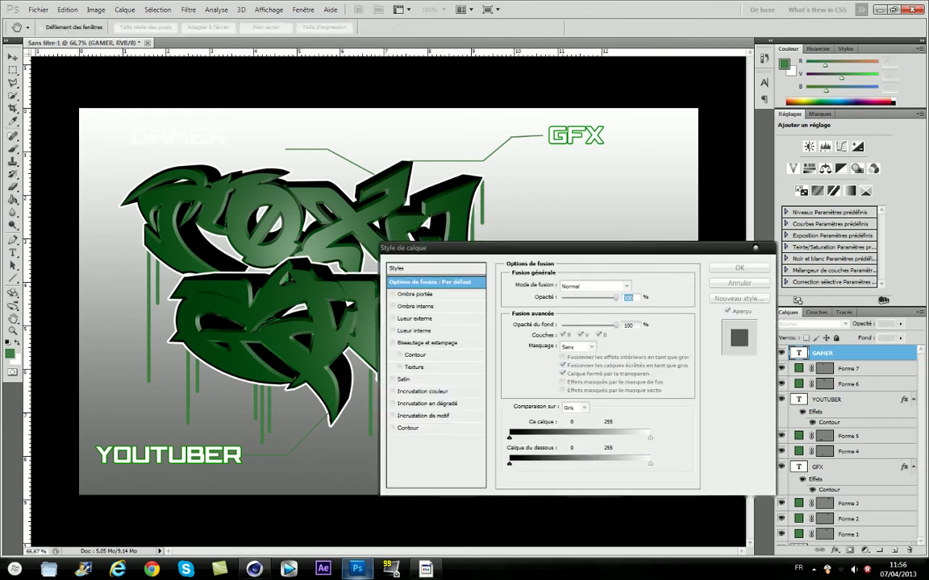
{"action": "left_click", "coordinate": [540, 356]}
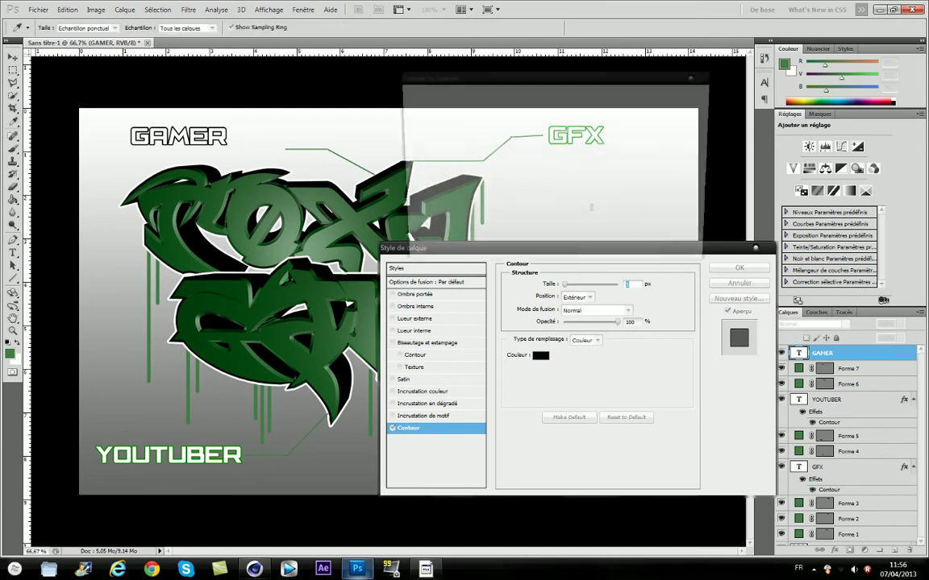
{"action": "left_click_drag", "start_coordinate": [555, 198], "coordinate": [556, 196]}
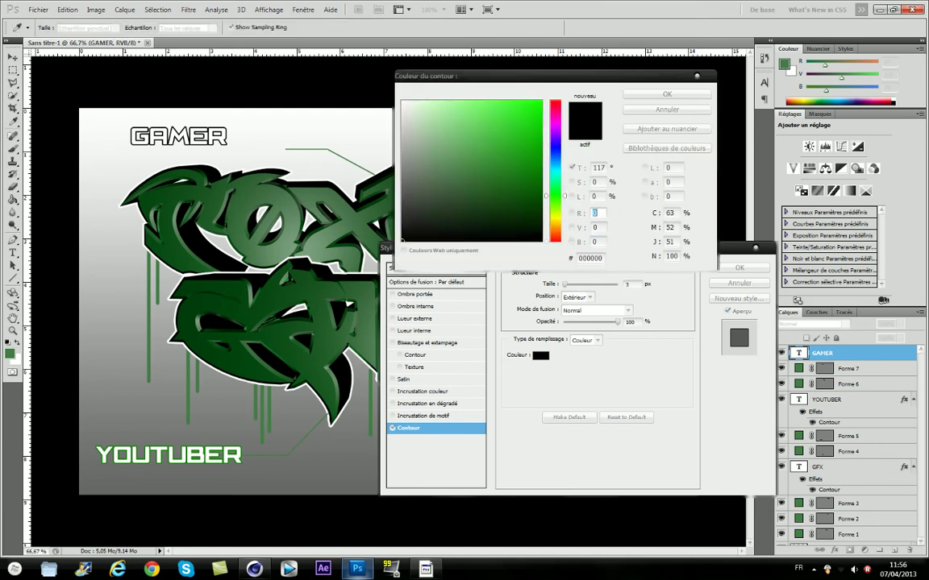
{"action": "left_click", "coordinate": [538, 163]}
{"action": "left_click", "coordinate": [666, 94]}
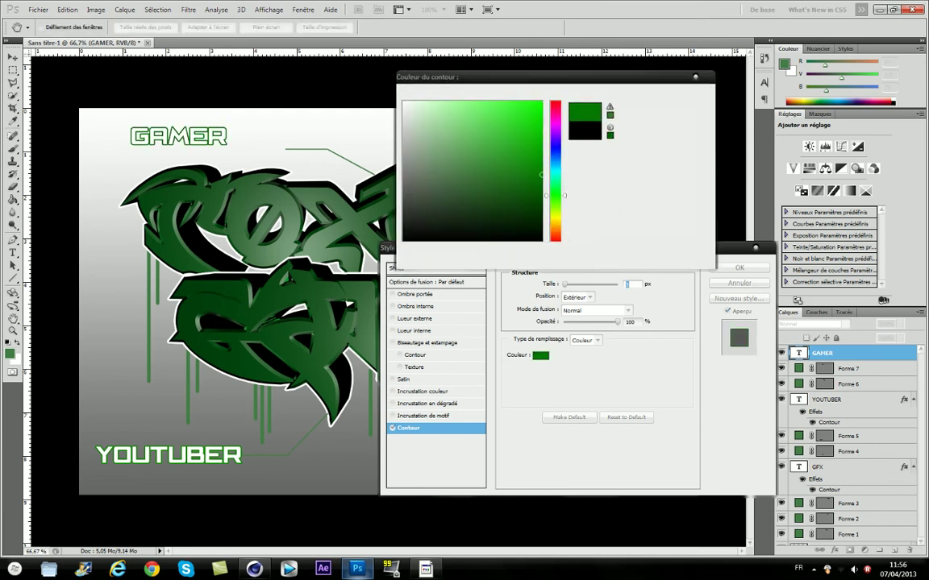
{"action": "key", "text": "Return"}
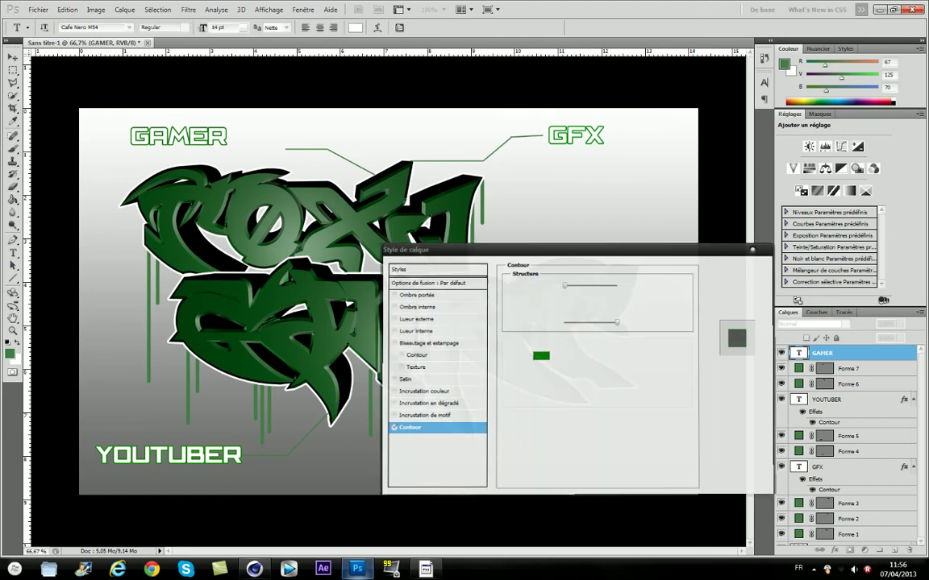
{"action": "key", "text": "v"}
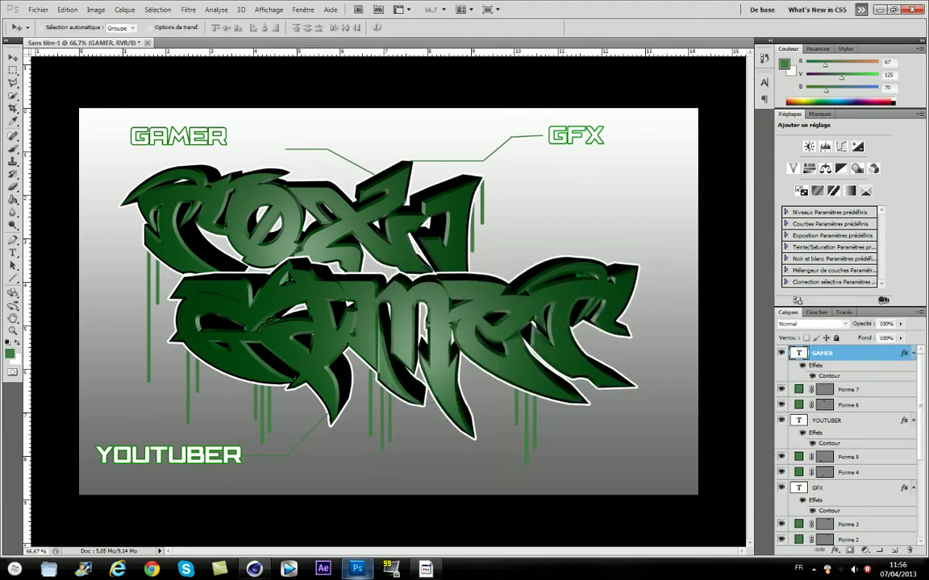
{"action": "left_click_drag", "start_coordinate": [178, 137], "coordinate": [230, 150]}
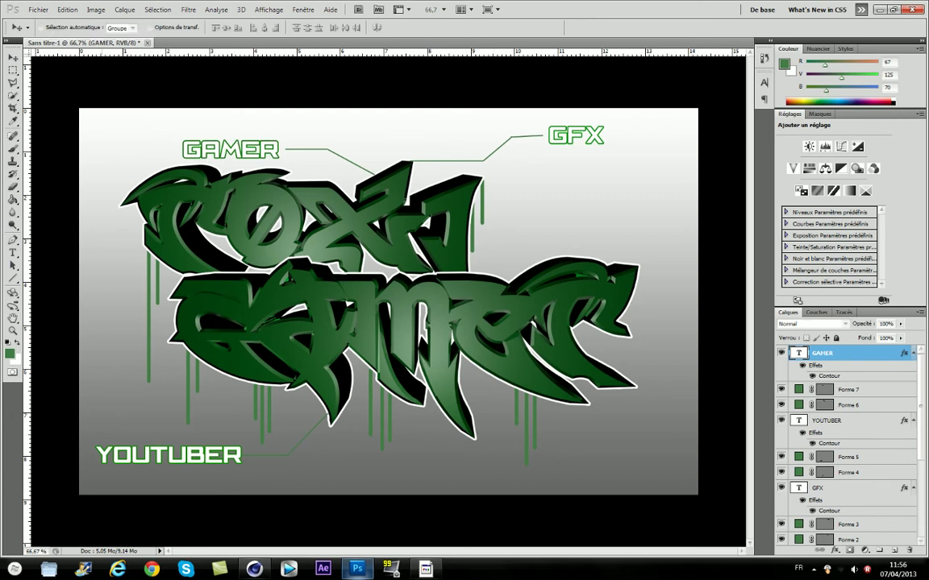
Replace the active brushes with the Formes d'outil naturelles 2 set and choose the second 50 px brush.
{"action": "key", "text": "b"}
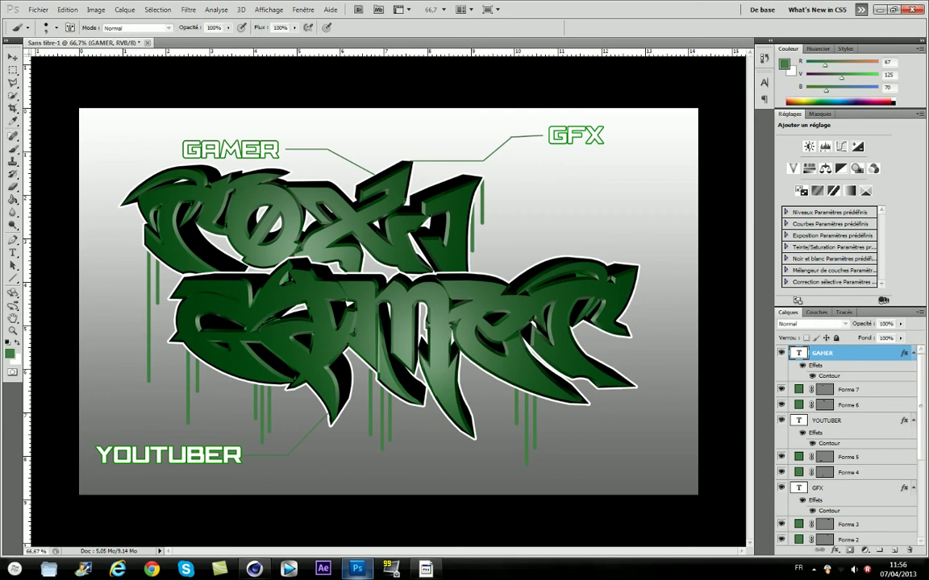
{"action": "left_click", "coordinate": [50, 28]}
{"action": "left_click", "coordinate": [155, 46]}
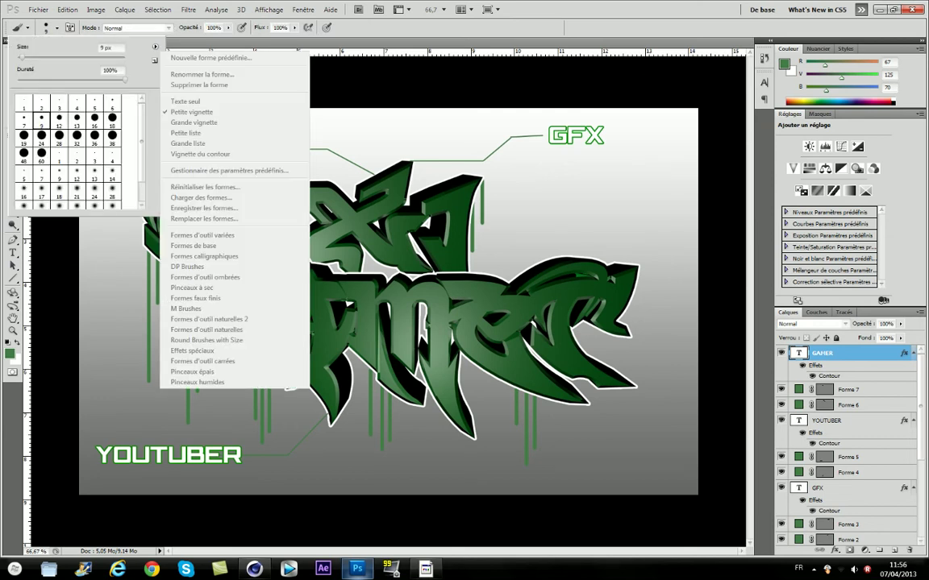
{"action": "left_click", "coordinate": [193, 287]}
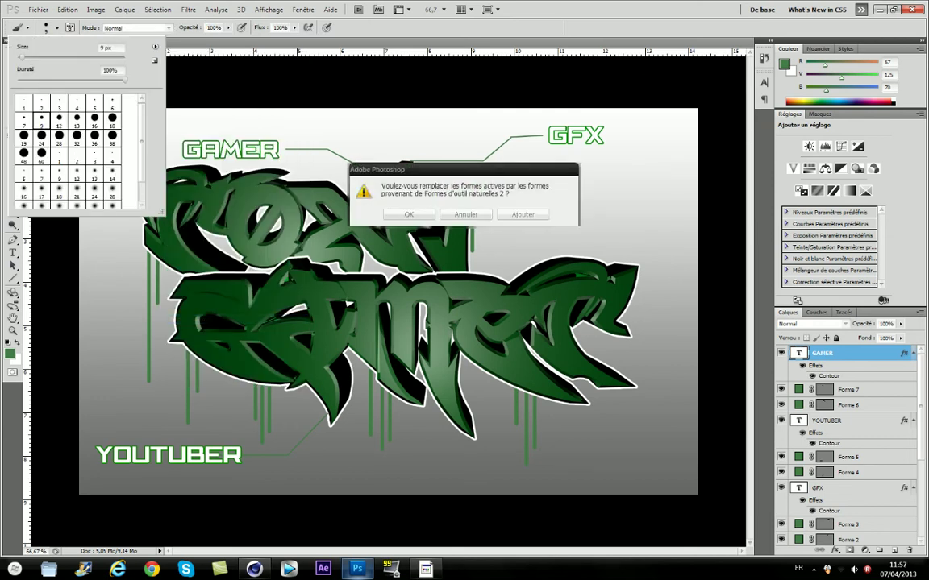
{"action": "key", "text": "Return"}
{"action": "left_click", "coordinate": [41, 102]}
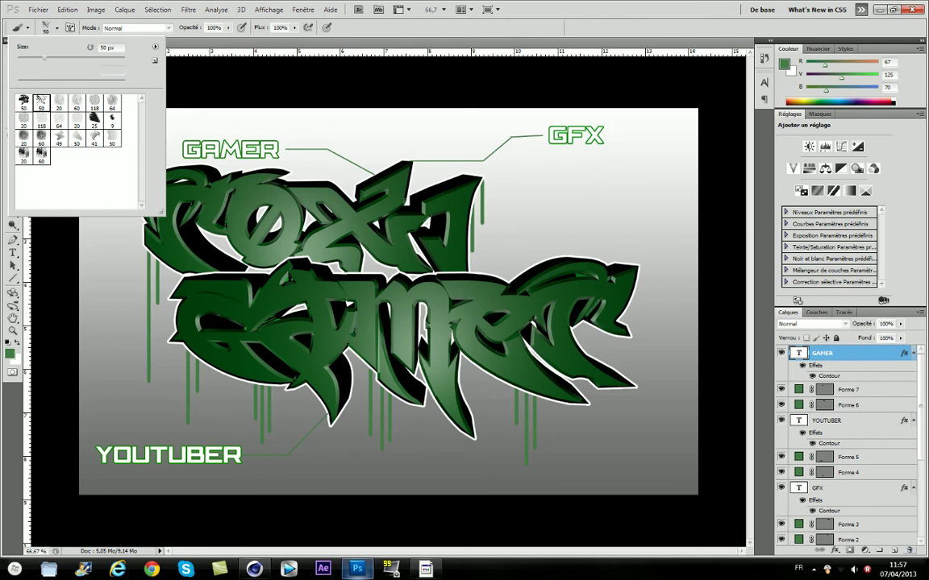
{"action": "key", "text": "Return"}
Try painting green diagonal brush strokes behind the Gamer word, around the X of Toxi, on a new layer between the two logo layers.
{"action": "key", "text": "ctrl+shift+alt+n"}
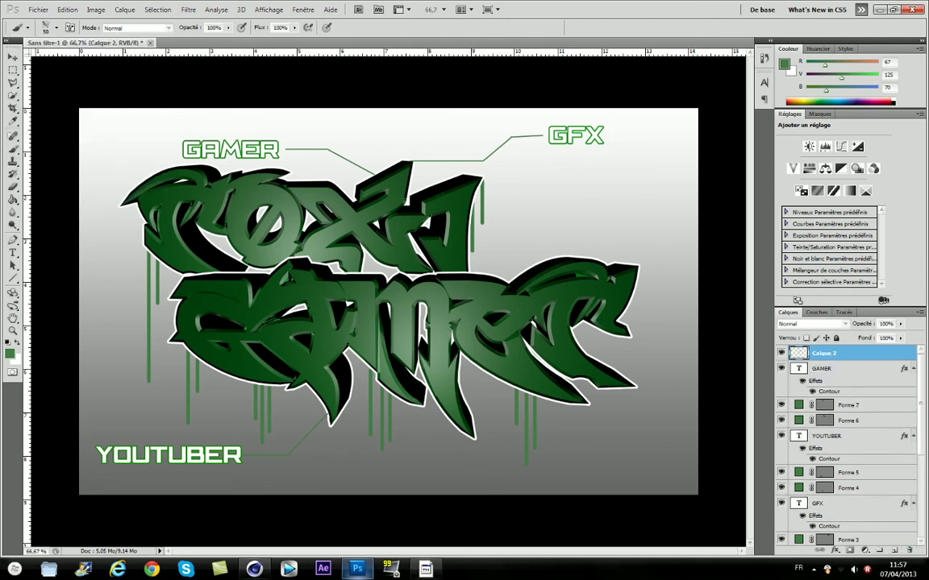
{"action": "left_click_drag", "start_coordinate": [839, 353], "coordinate": [847, 510]}
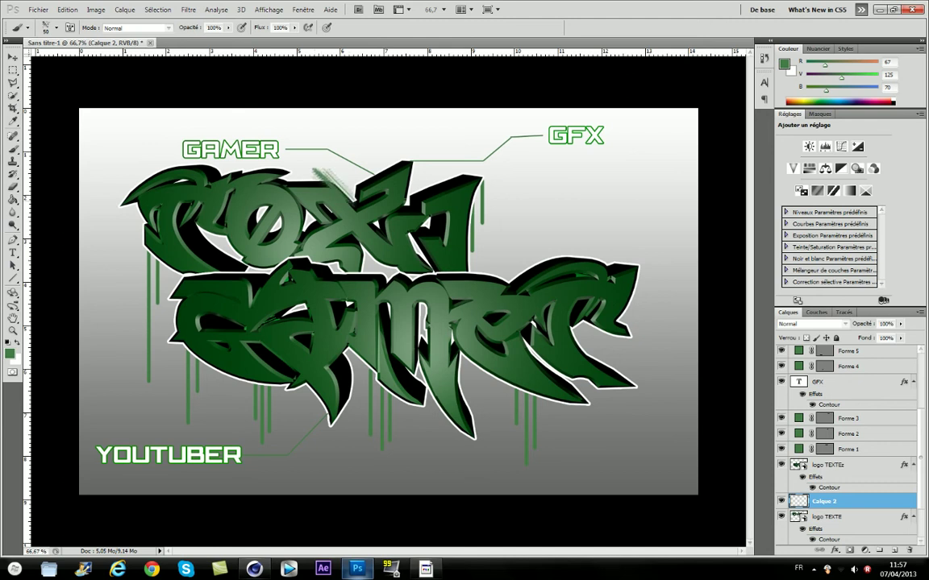
{"action": "left_click_drag", "start_coordinate": [316, 169], "coordinate": [350, 200]}
{"action": "left_click_drag", "start_coordinate": [286, 147], "coordinate": [327, 185]}
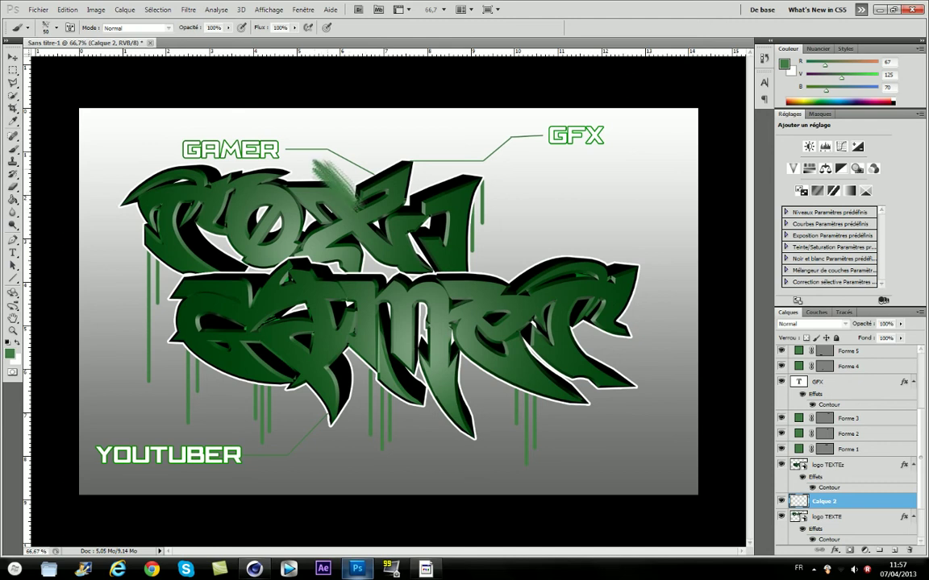
{"action": "mouse_move", "coordinate": [367, 242]}
{"action": "left_mouse_down"}
{"action": "mouse_move", "coordinate": [314, 170]}
{"action": "mouse_move", "coordinate": [359, 238]}
{"action": "left_mouse_up"}
{"action": "left_click_drag", "start_coordinate": [266, 133], "coordinate": [347, 208]}
Undo the green brush strokes and delete the empty layer between the two logo layers.
{"action": "key", "text": "ctrl+alt+z"}
{"action": "key", "text": "ctrl+alt+z"}
{"action": "key", "text": "ctrl+alt+z"}
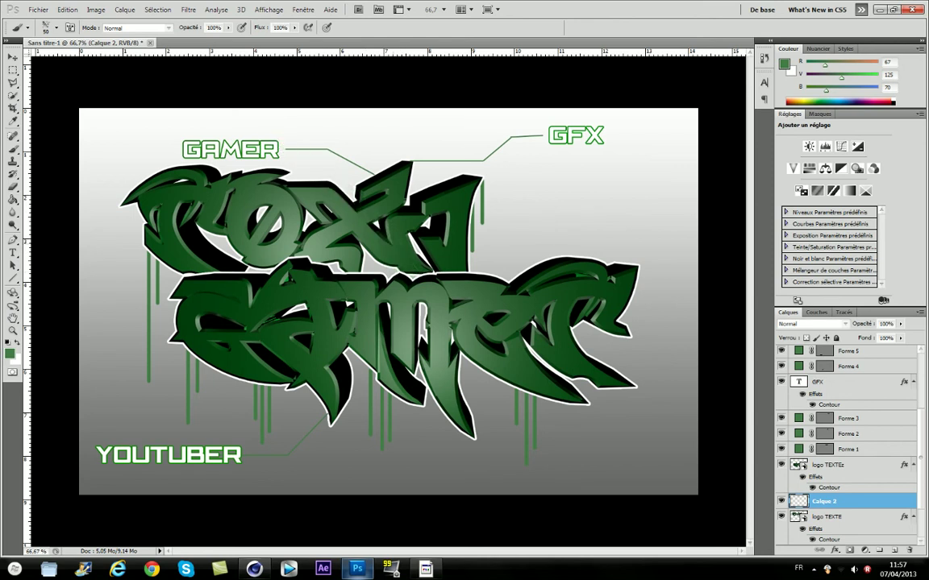
{"action": "key", "text": "Delete"}
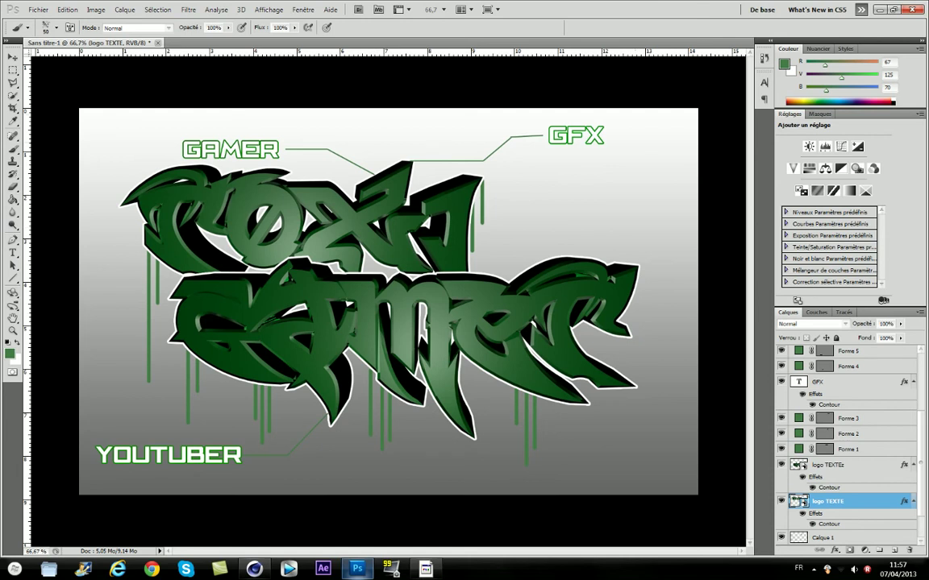
Replace the active brushes with the Formes d'outil carrées set and choose a square brush enlarged to 29 px.
{"action": "left_click", "coordinate": [57, 28]}
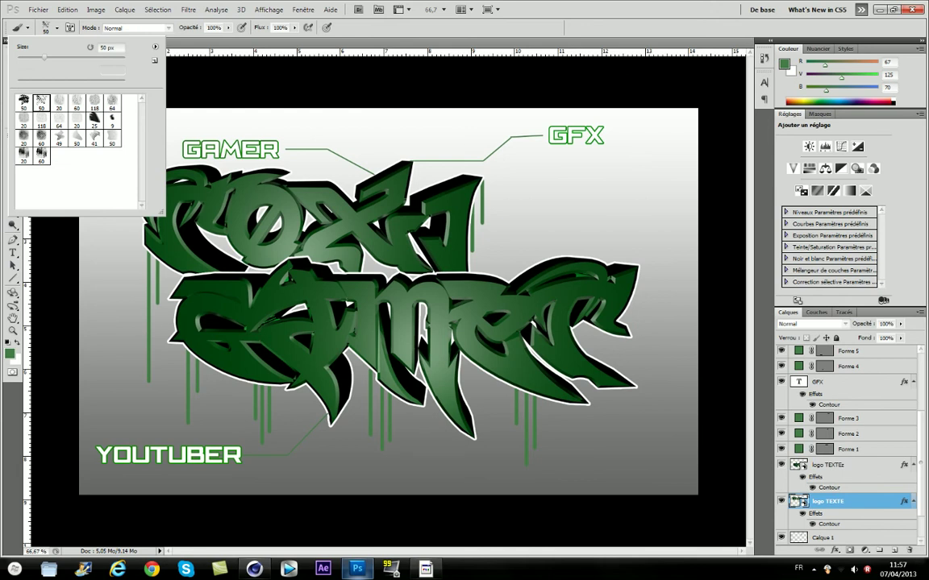
{"action": "left_click", "coordinate": [156, 47]}
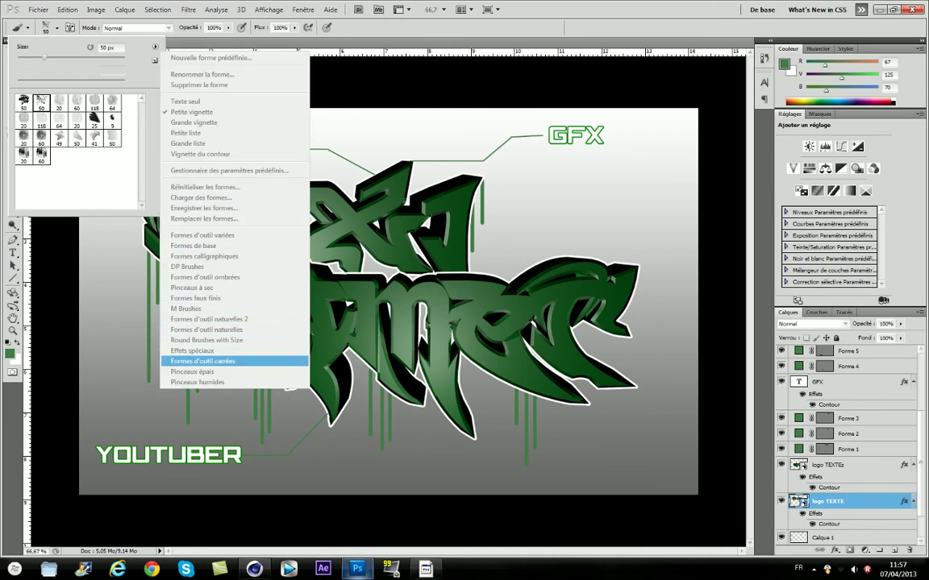
{"action": "left_click", "coordinate": [202, 361]}
{"action": "left_click", "coordinate": [465, 195]}
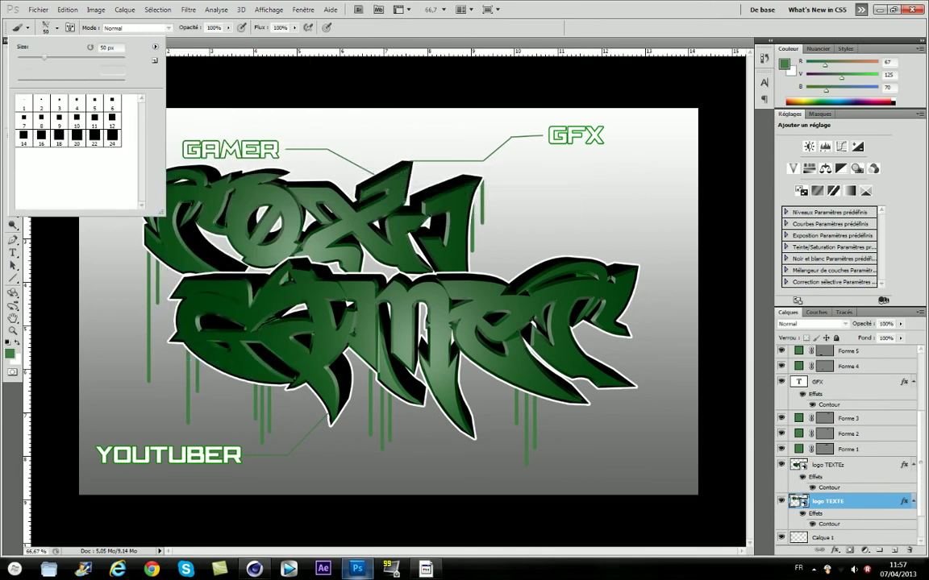
{"action": "left_click", "coordinate": [59, 118]}
{"action": "left_click", "coordinate": [112, 136]}
{"action": "left_click_drag", "start_coordinate": [29, 58], "coordinate": [33, 58]}
{"action": "left_click", "coordinate": [379, 241]}
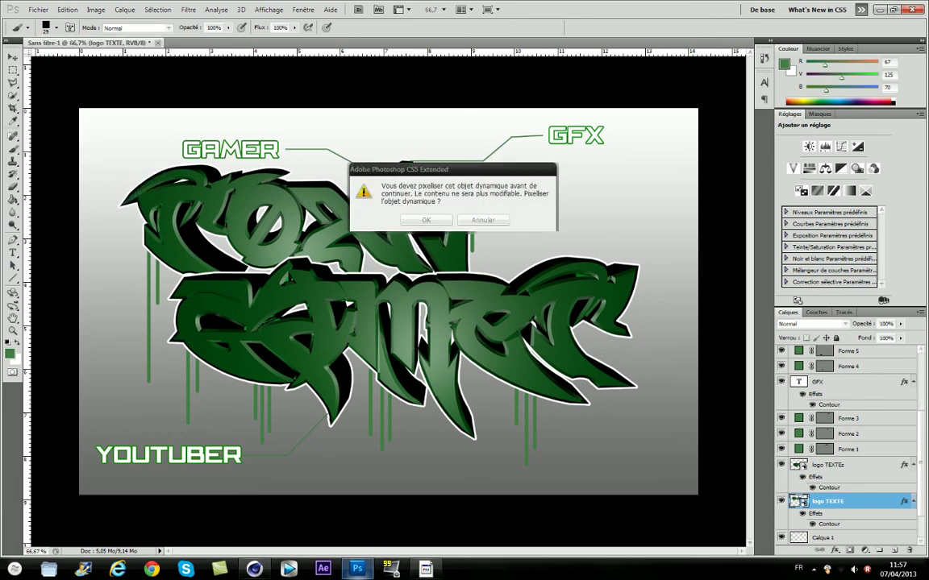
{"action": "key", "text": "Escape"}
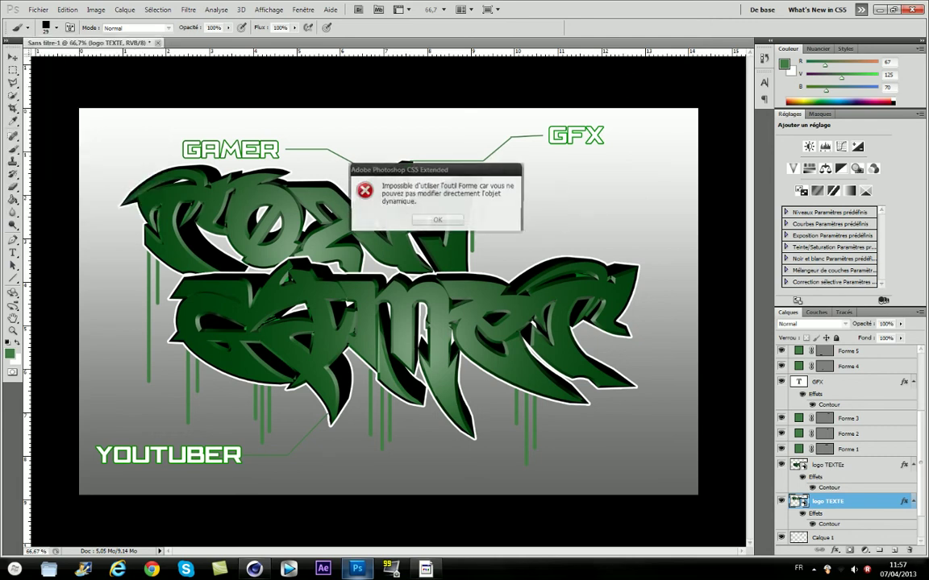
{"action": "key", "text": "Return"}
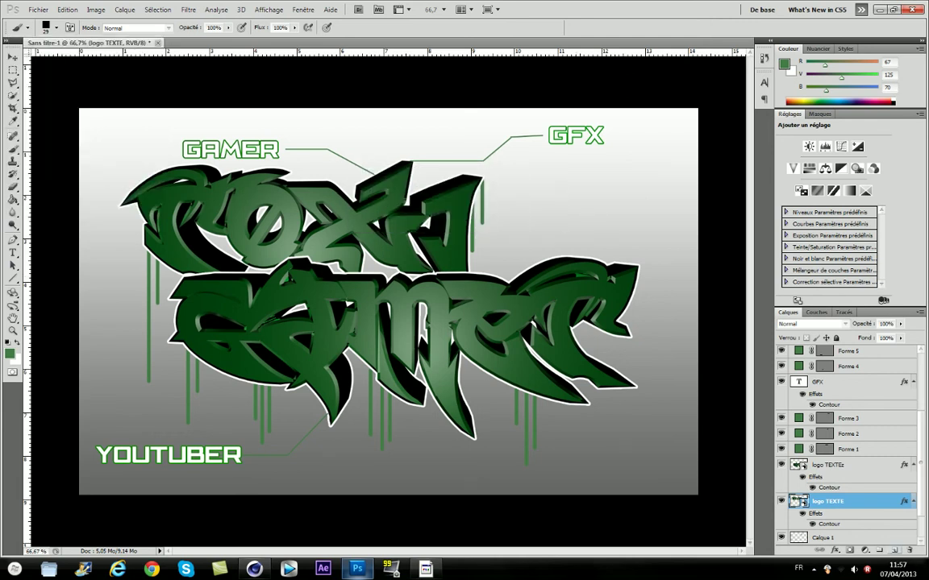
Create a new empty layer and place it directly beneath the logo TEXTE layer.
{"action": "key", "text": "ctrl+shift+alt+n"}
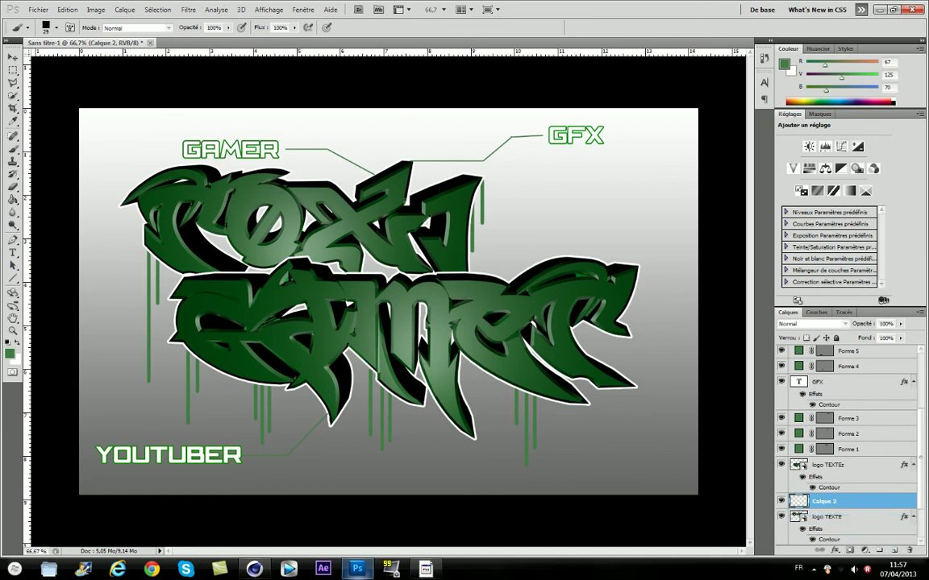
{"action": "left_click_drag", "start_coordinate": [823, 500], "coordinate": [806, 539]}
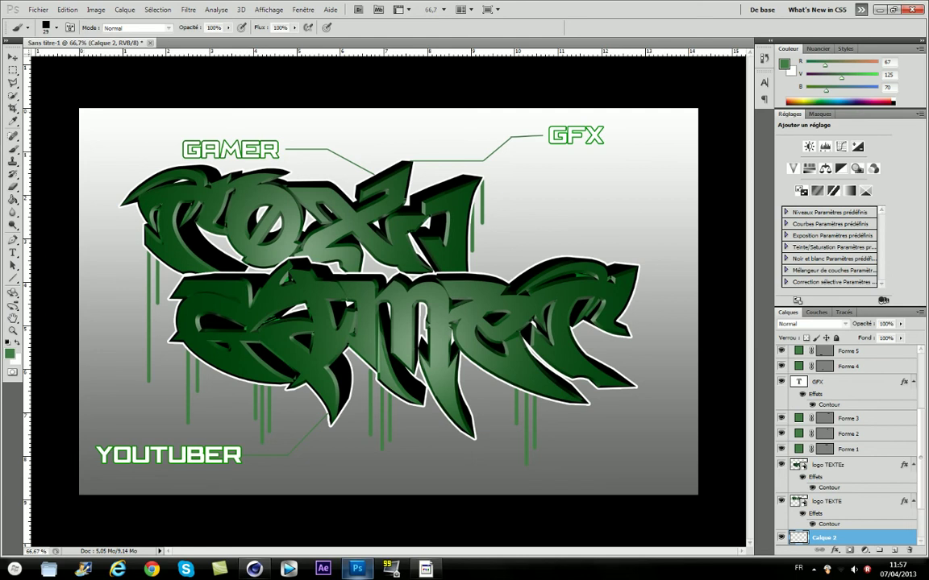
Try painting a short green vertical stroke down the canvas's left edge from the upper-left corner, and undo it.
{"action": "left_click", "coordinate": [83, 112]}
{"action": "left_click_drag", "start_coordinate": [84, 113], "coordinate": [84, 165]}
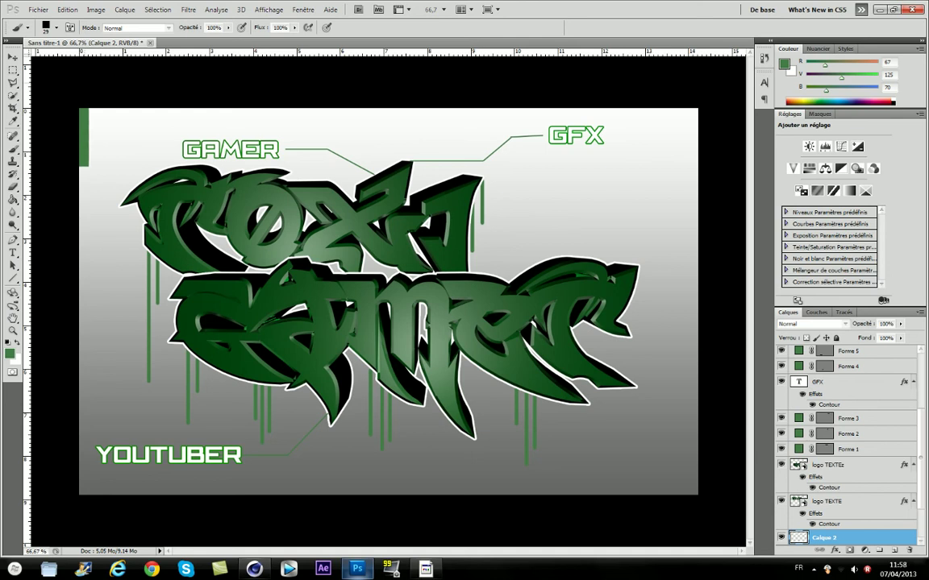
{"action": "key", "text": "ctrl+z"}
Set the foreground colour to black with RGB values 0, 0, 0.
{"action": "left_click", "coordinate": [784, 64]}
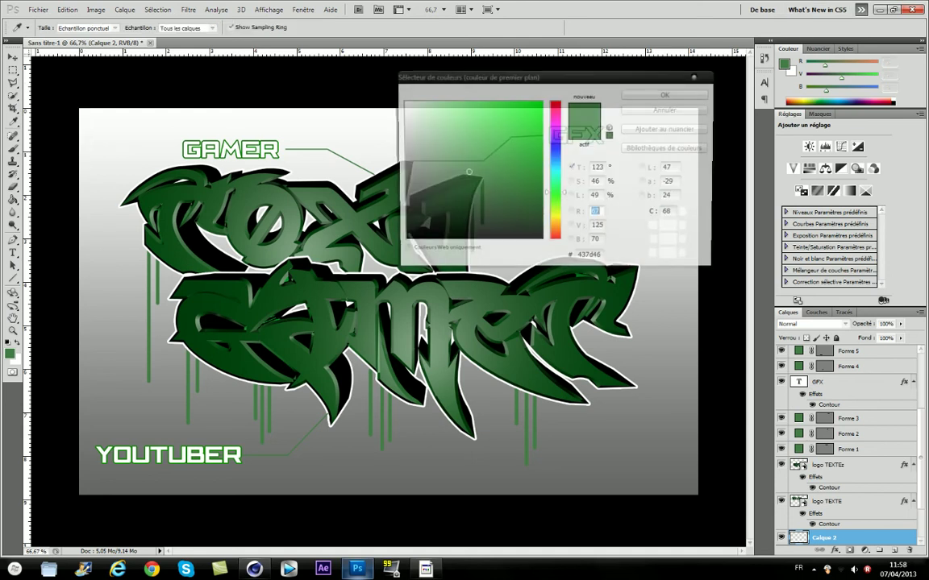
{"action": "type", "text": "0"}
{"action": "key", "text": "Tab"}
{"action": "type", "text": "0"}
{"action": "key", "text": "Tab"}
{"action": "type", "text": "0"}
{"action": "key", "text": "Return"}
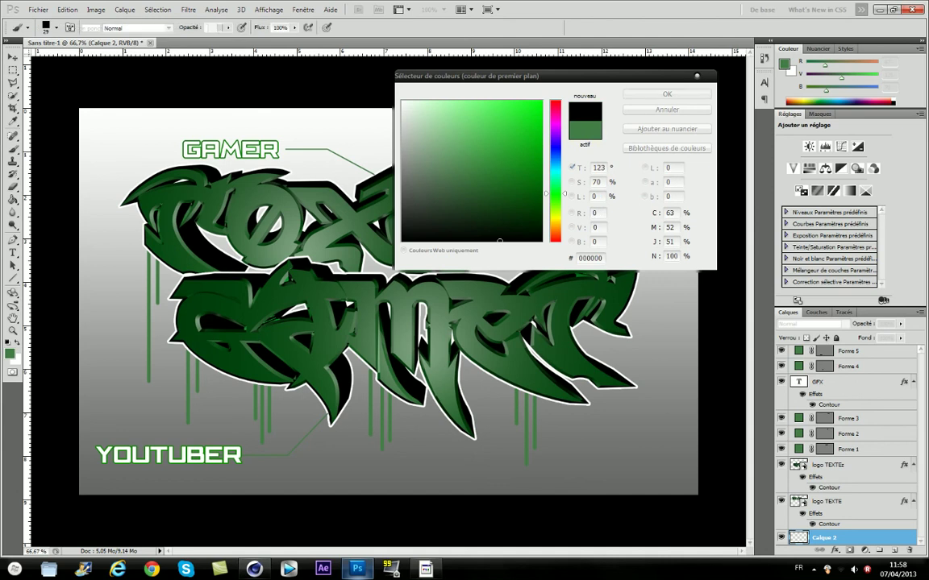
Paint a black border along all four canvas edges, with thin bands at the sides and slivers along the upper and lower edges.
{"action": "left_click_drag", "start_coordinate": [83, 97], "coordinate": [84, 495]}
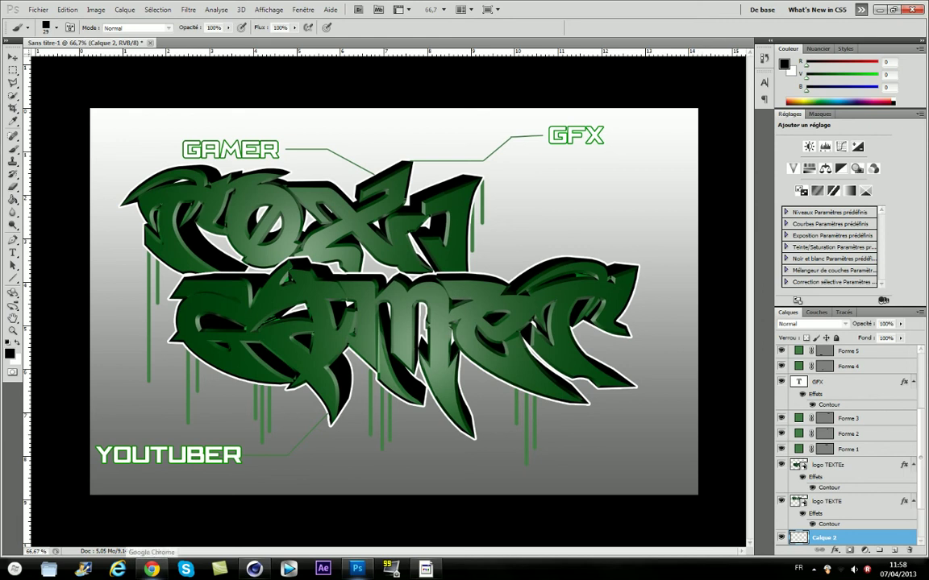
{"action": "left_click_drag", "start_coordinate": [692, 107], "coordinate": [692, 495]}
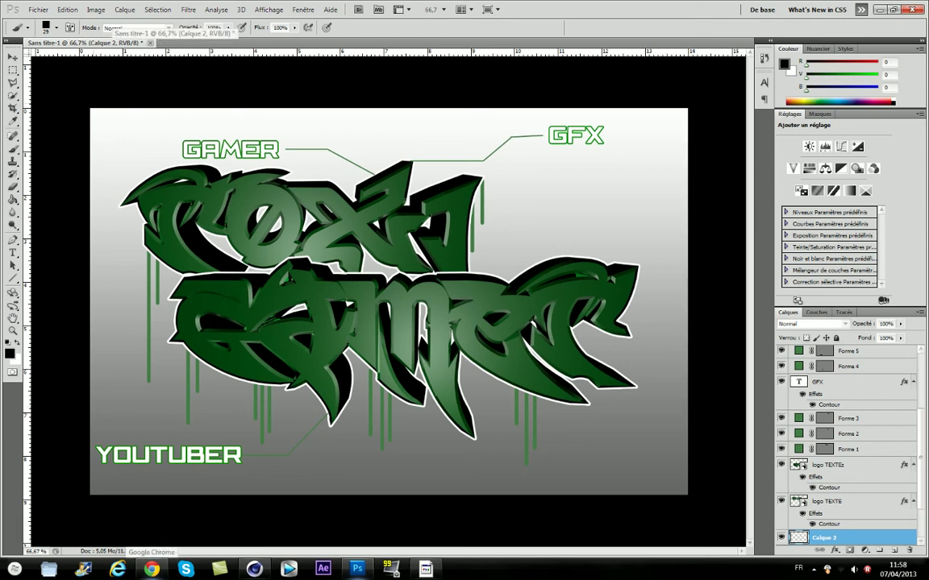
{"action": "left_click_drag", "start_coordinate": [82, 97], "coordinate": [619, 97]}
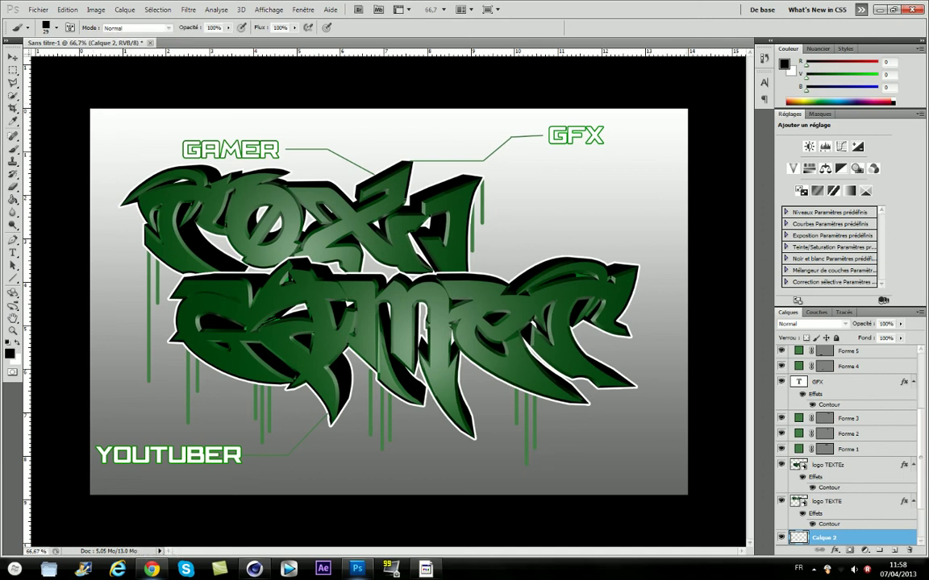
{"action": "left_click_drag", "start_coordinate": [685, 494], "coordinate": [87, 494]}
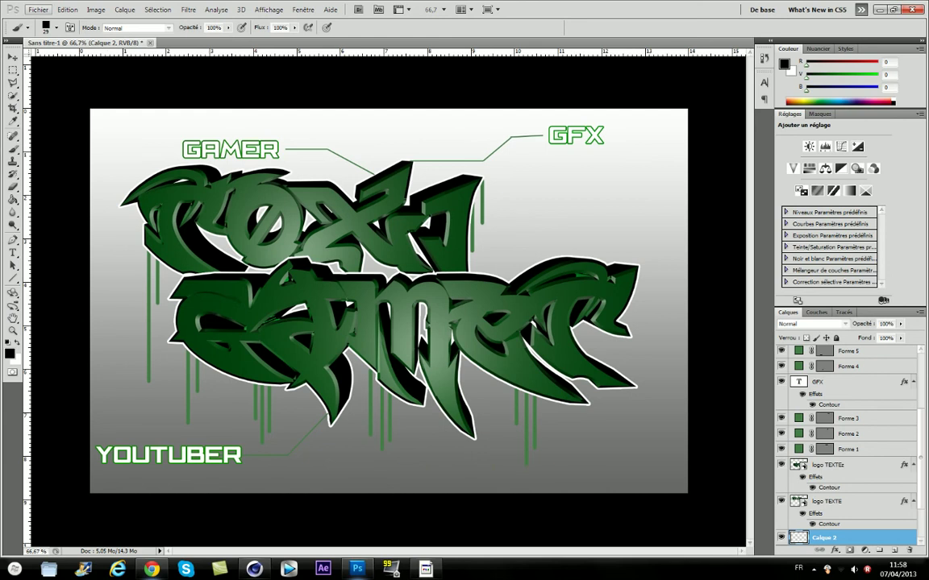
Export the artwork for the web as a maximum-quality 1680 x 1050 JPEG named Sans-titre-1 on the desktop.
{"action": "left_click", "coordinate": [38, 10]}
{"action": "left_click", "coordinate": [105, 201]}
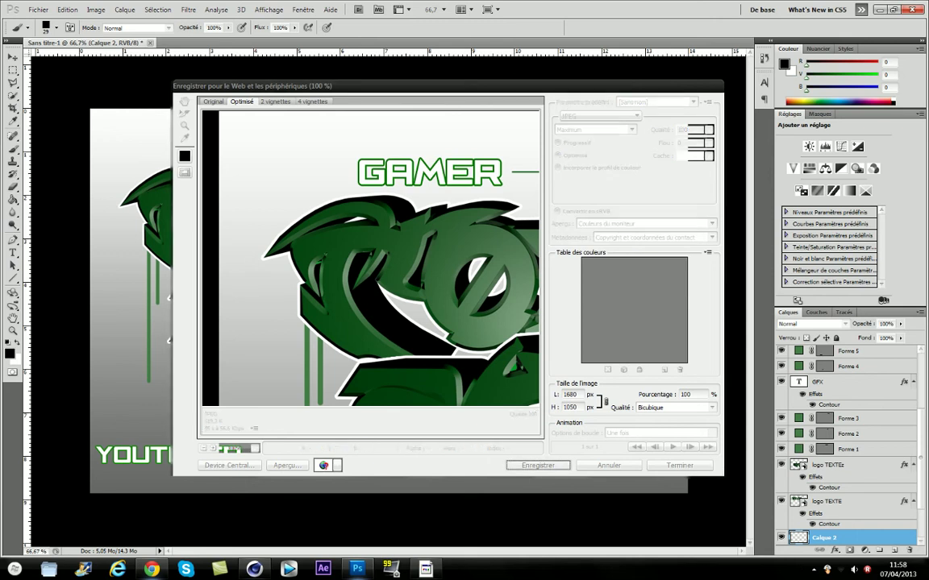
{"action": "left_click", "coordinate": [537, 465]}
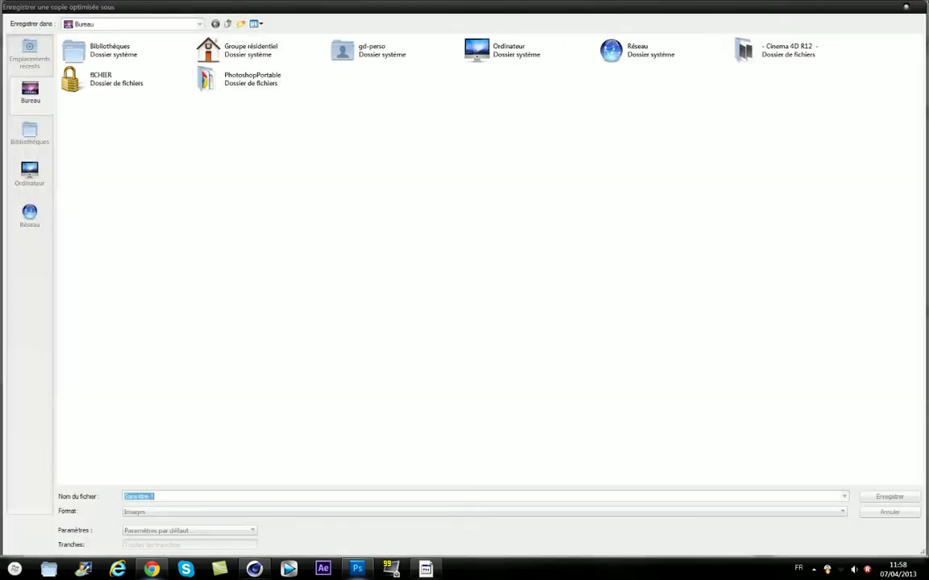
{"action": "key", "text": "Return"}
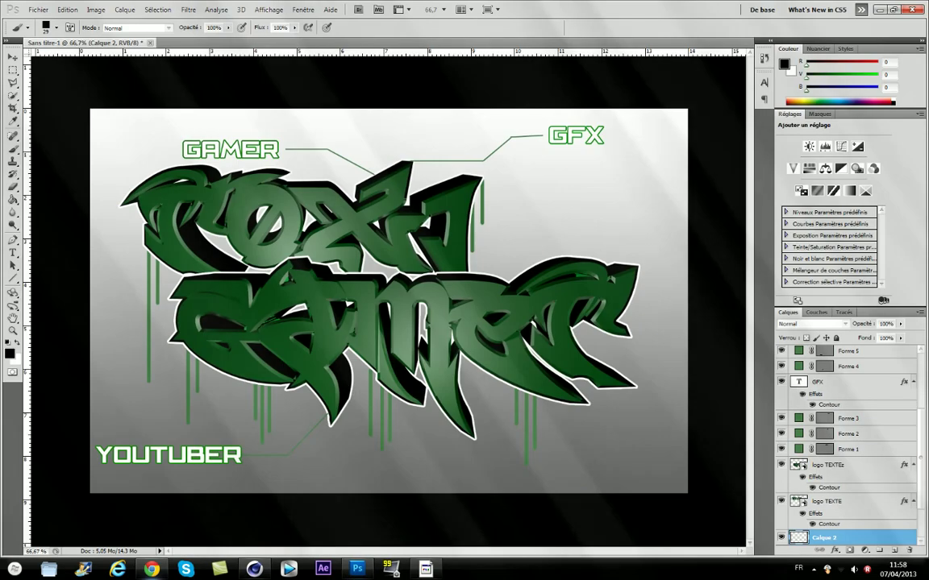
Show the desktop and move the exported Sans-titre-1 image icon below the logo TEXTEz file.
{"action": "key", "text": "super+d"}
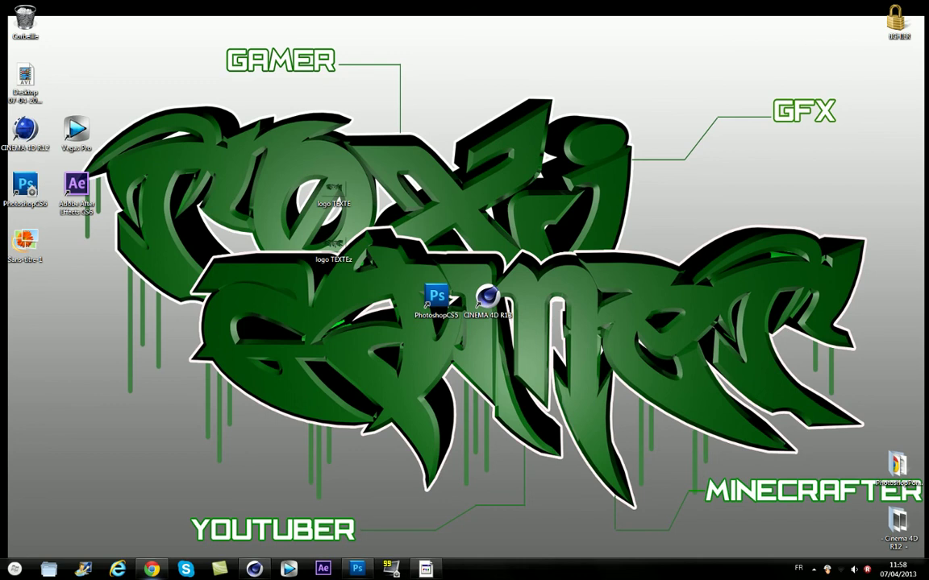
{"action": "left_click_drag", "start_coordinate": [24, 238], "coordinate": [333, 359]}
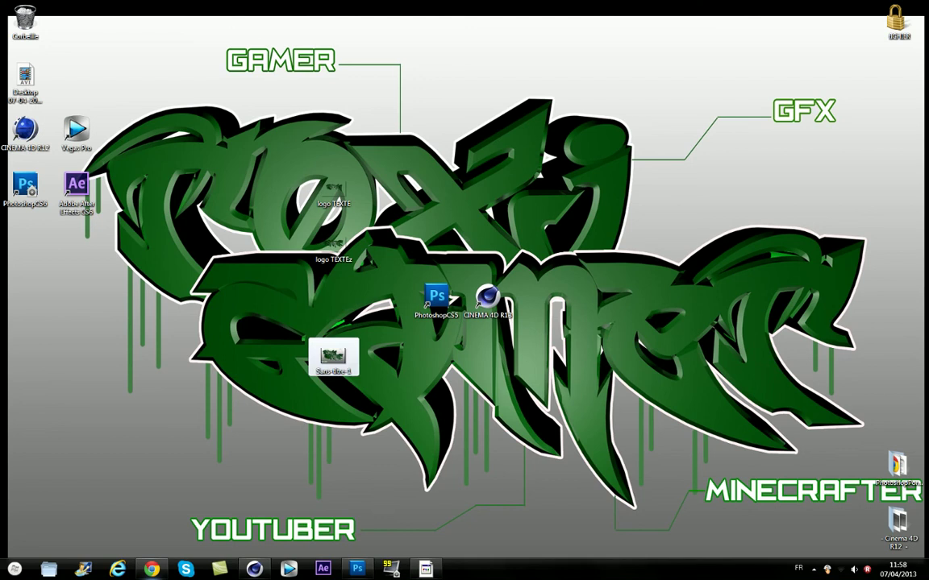
{"action": "key", "text": "F2"}
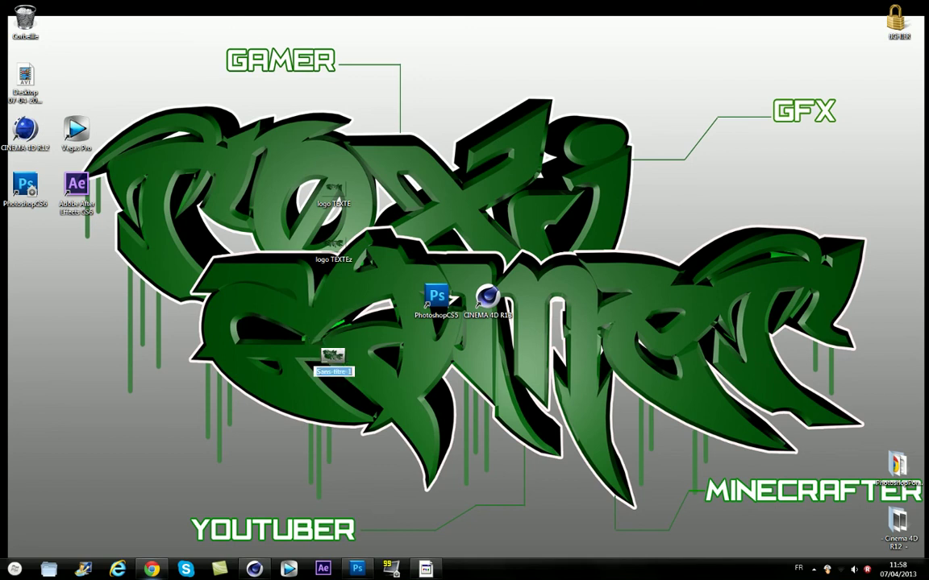
Close CINEMA 4D without saving the Sans titre 2 and Sans titre 1 projects.
{"action": "right_click", "coordinate": [254, 569]}
{"action": "left_click", "coordinate": [213, 541]}
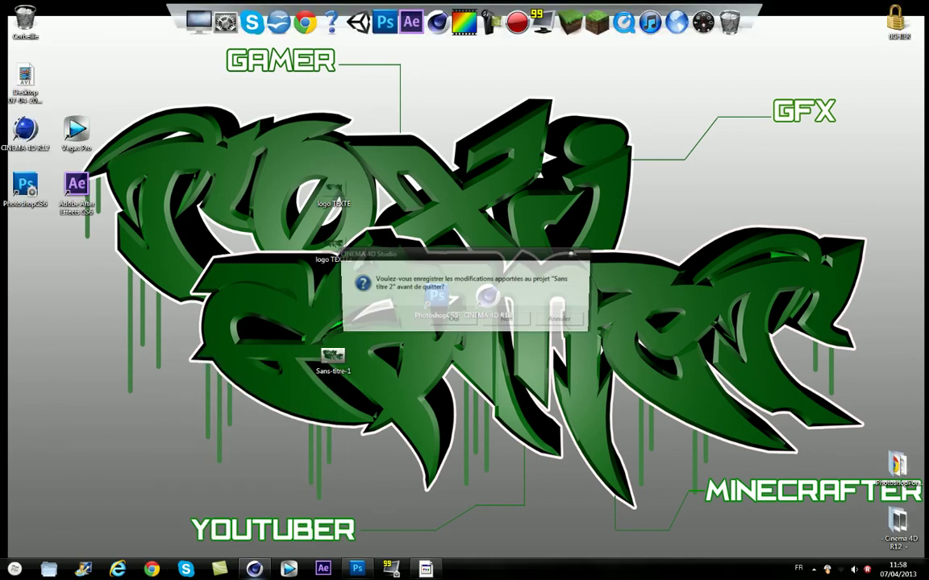
{"action": "key", "text": "n"}
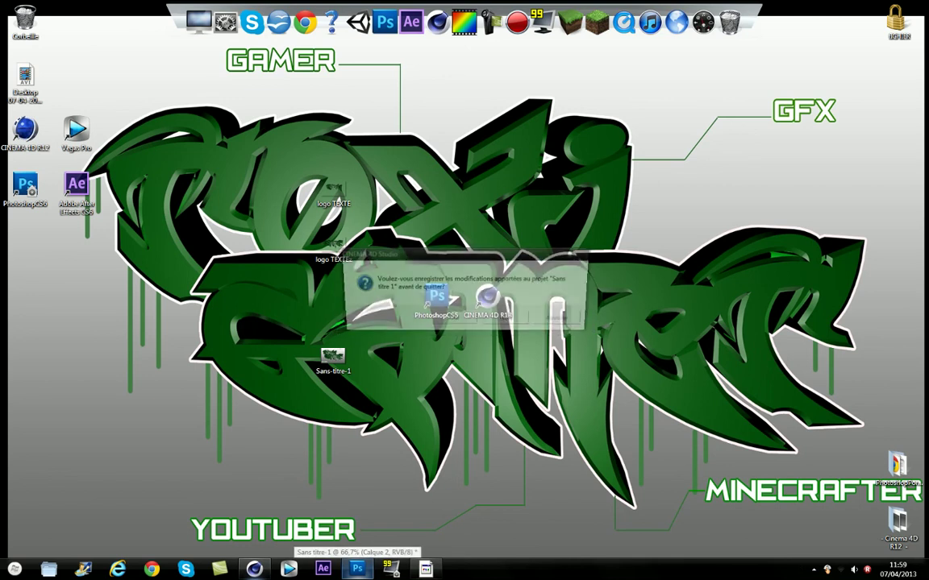
{"action": "key", "text": "n"}
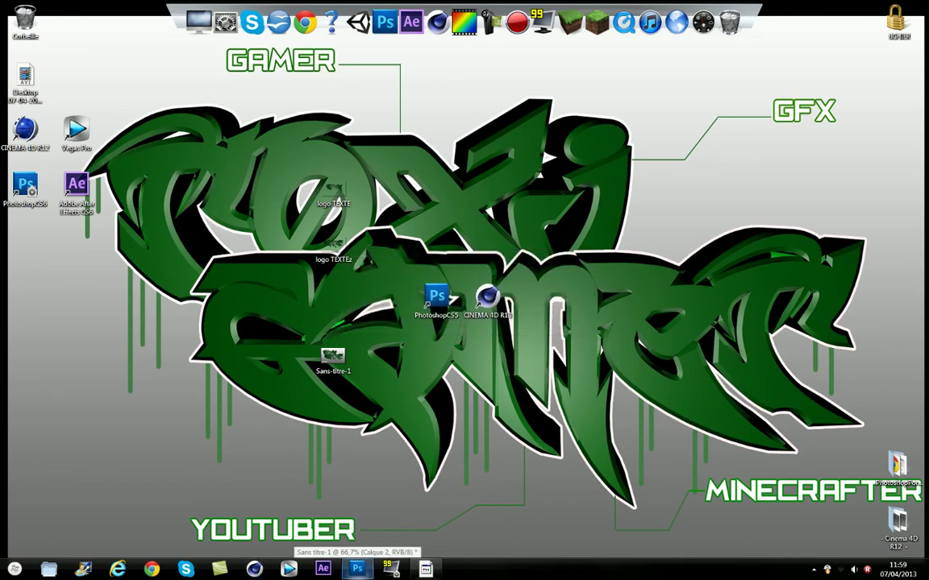
Close Photoshop without saving the changes to the Sans titre-1 document.
{"action": "right_click", "coordinate": [357, 568]}
{"action": "left_click", "coordinate": [318, 539]}
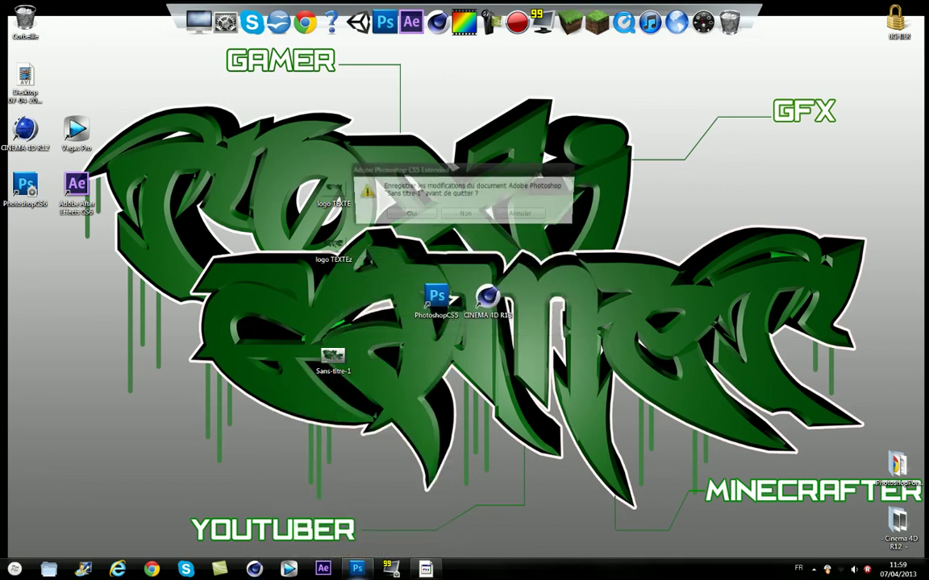
{"action": "key", "text": "n"}
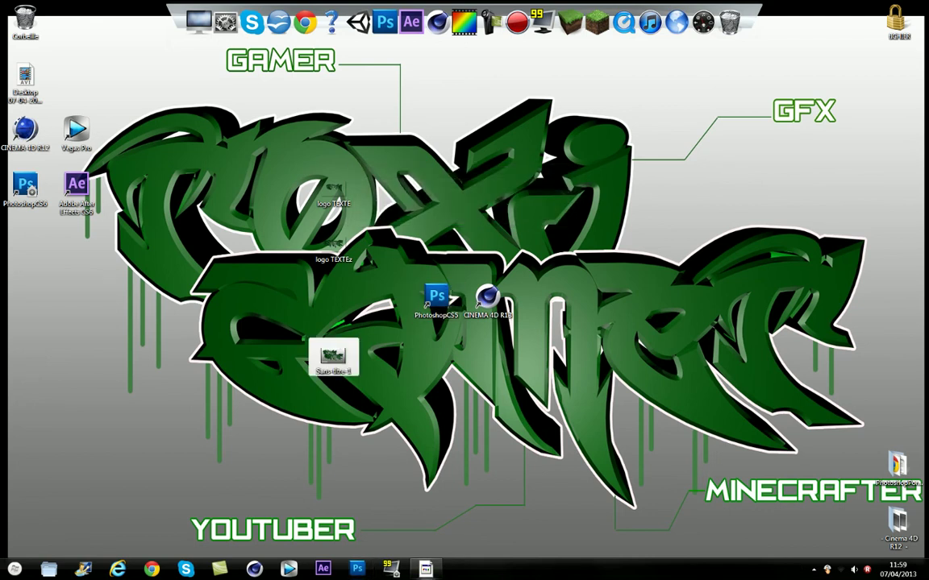
Place the Sans-titre-1 image icon directly under logo TEXTEz, view the image in Windows Live Photo Gallery, and minimize the viewer.
{"action": "left_click_drag", "start_coordinate": [323, 362], "coordinate": [323, 310]}
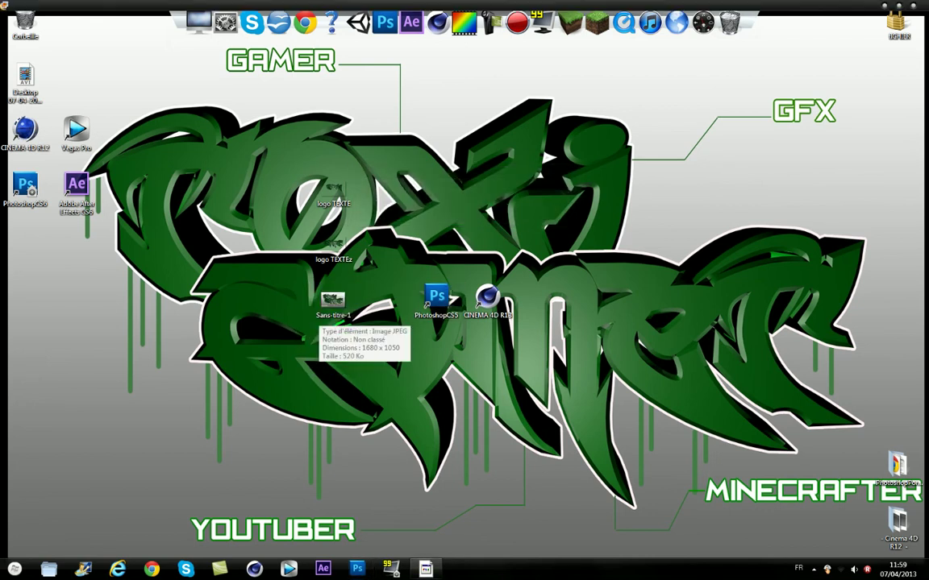
{"action": "double_click", "coordinate": [330, 304]}
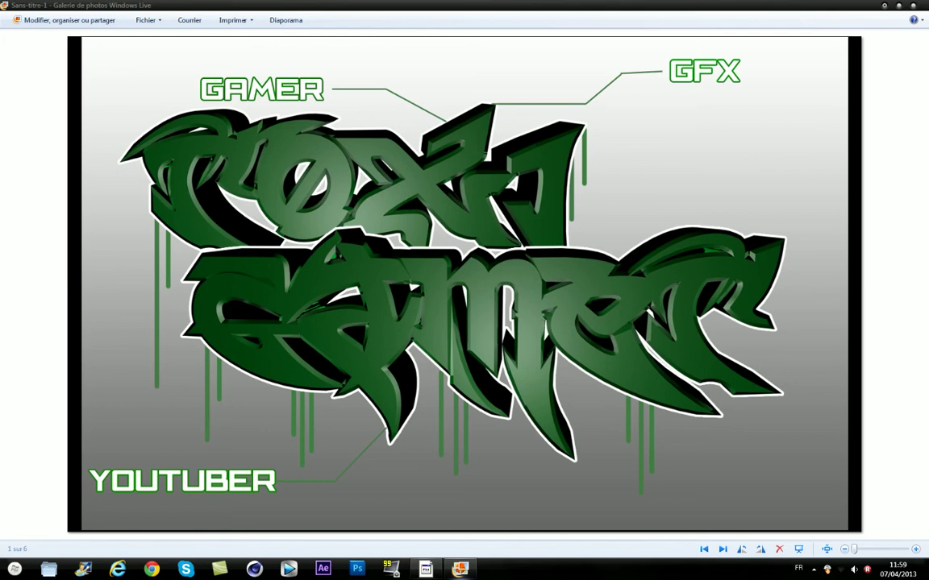
{"action": "left_click", "coordinate": [885, 5]}
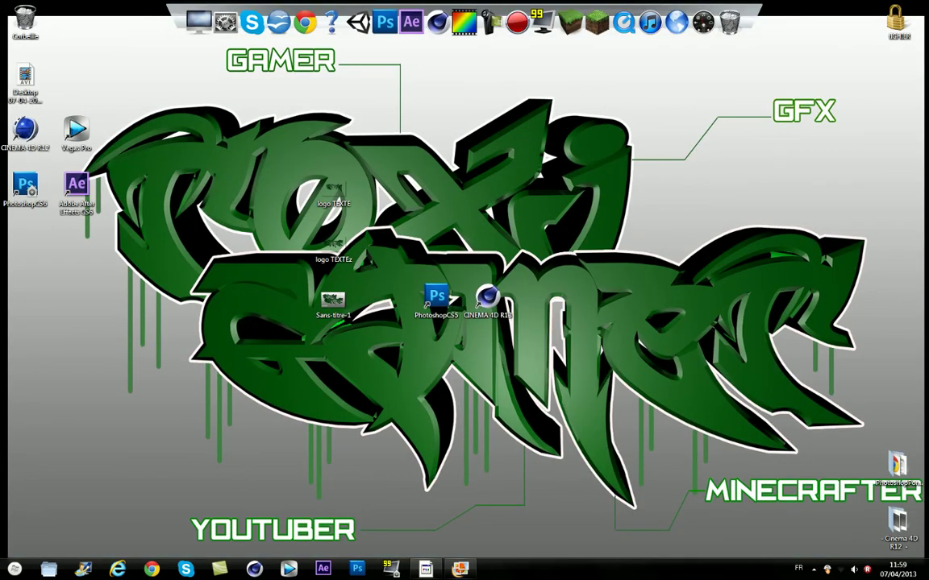
{"action": "left_click", "coordinate": [436, 300]}
{"action": "double_click", "coordinate": [448, 297]}
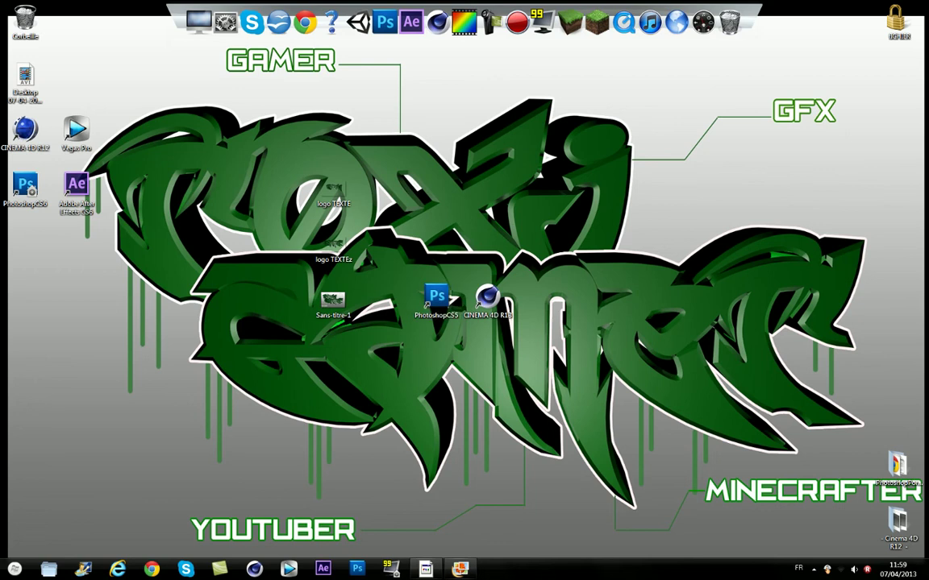